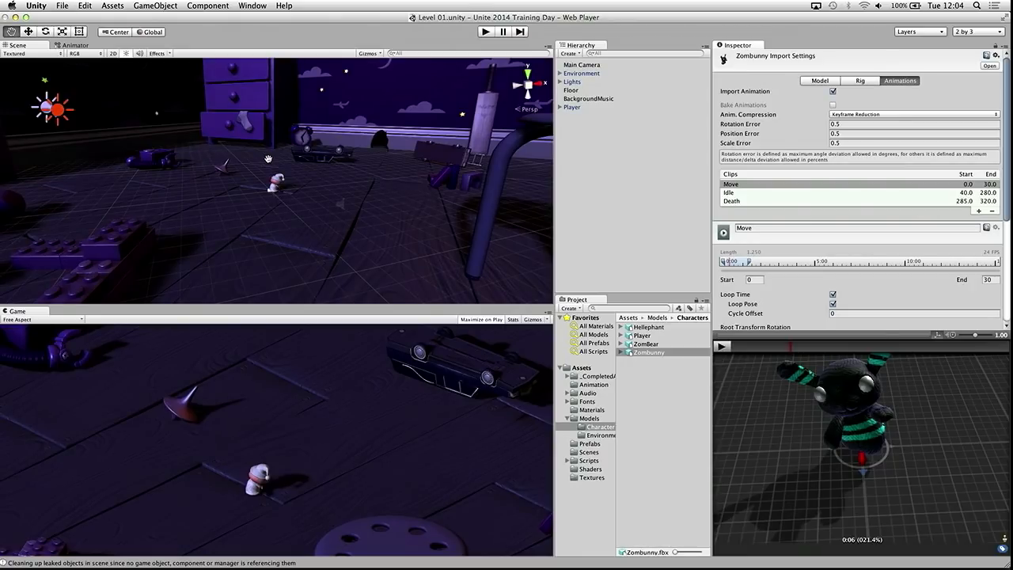
Place the Zombunny character model on the floor of the scene, close to the player.
scroll(231, 164, "up", 10)
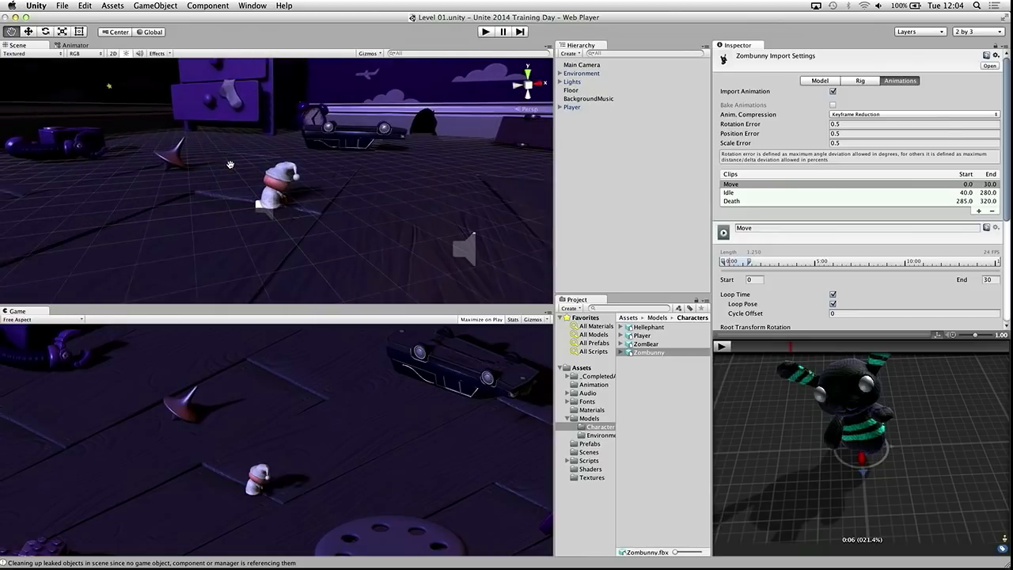
left_click_drag(230, 164, 253, 253, "alt")
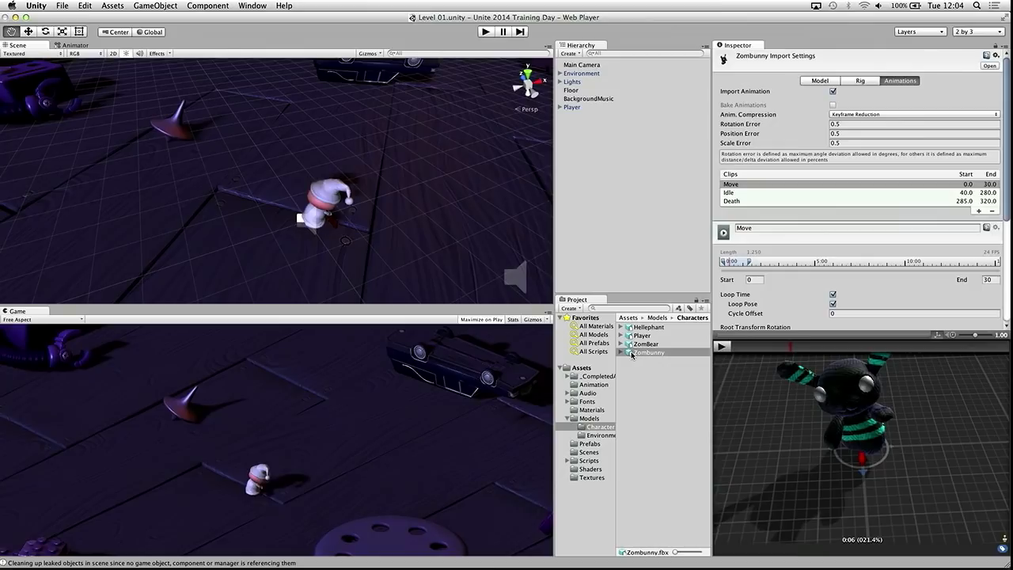
left_click_drag(632, 355, 421, 170)
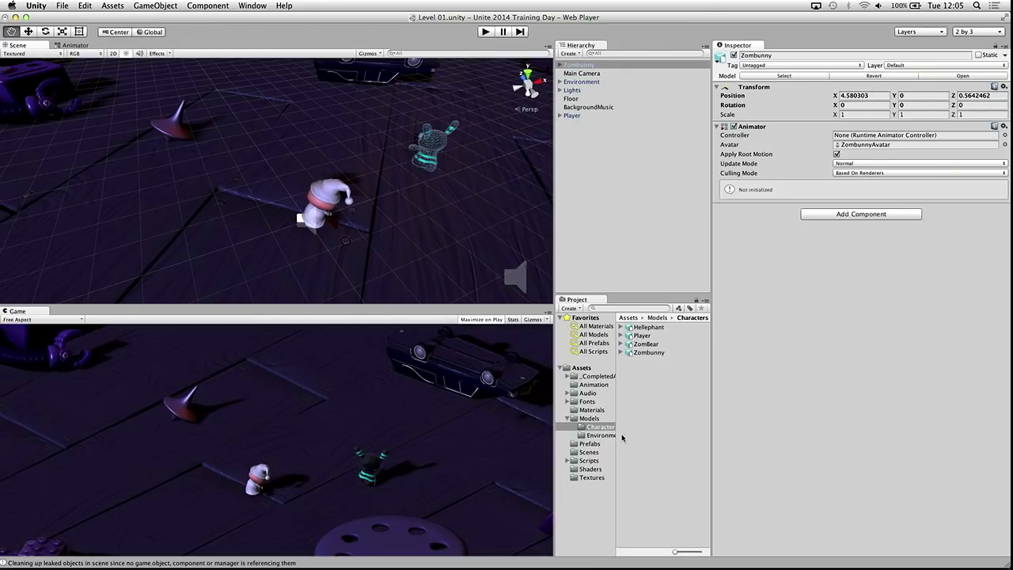
Add the HitParticles prefab to the scene as a child of the parent Zombunny object.
left_click(587, 444)
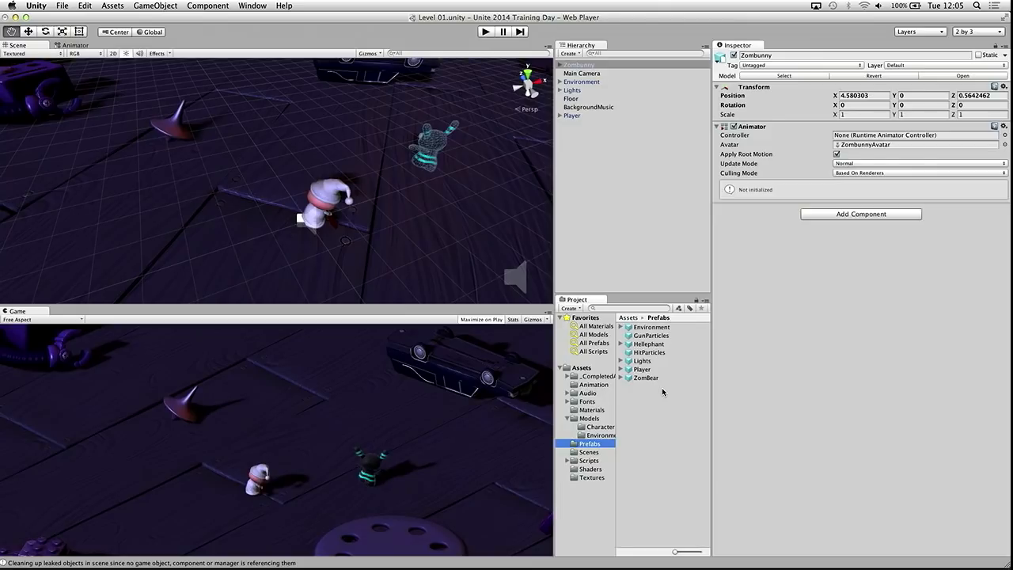
left_click(636, 353)
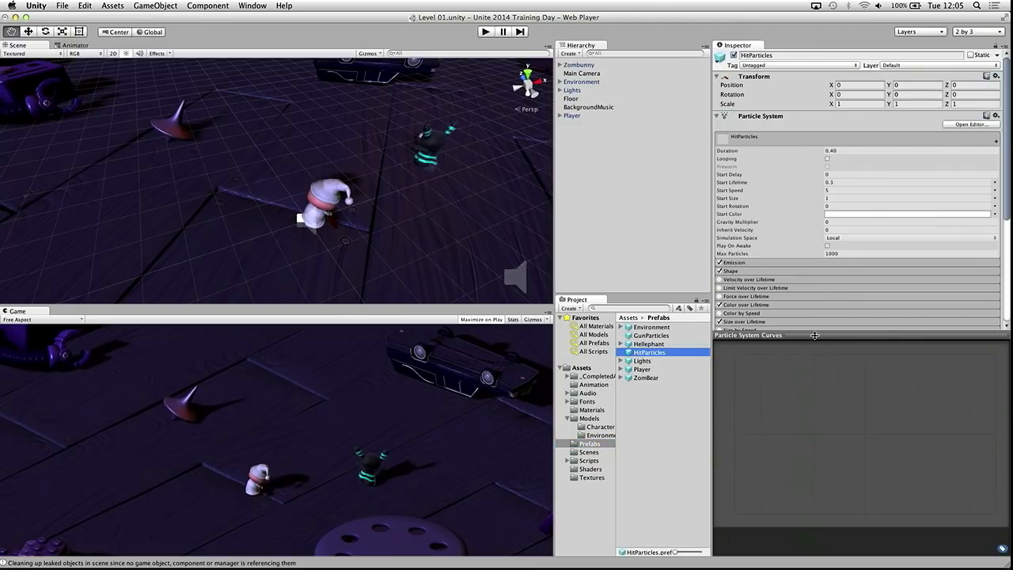
left_click_drag(815, 335, 816, 415)
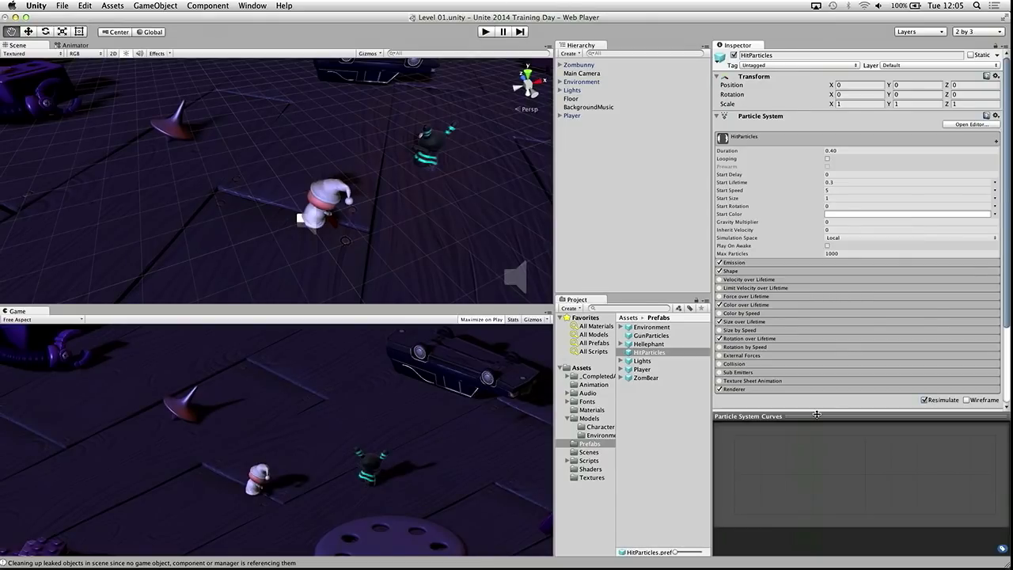
left_click(572, 65)
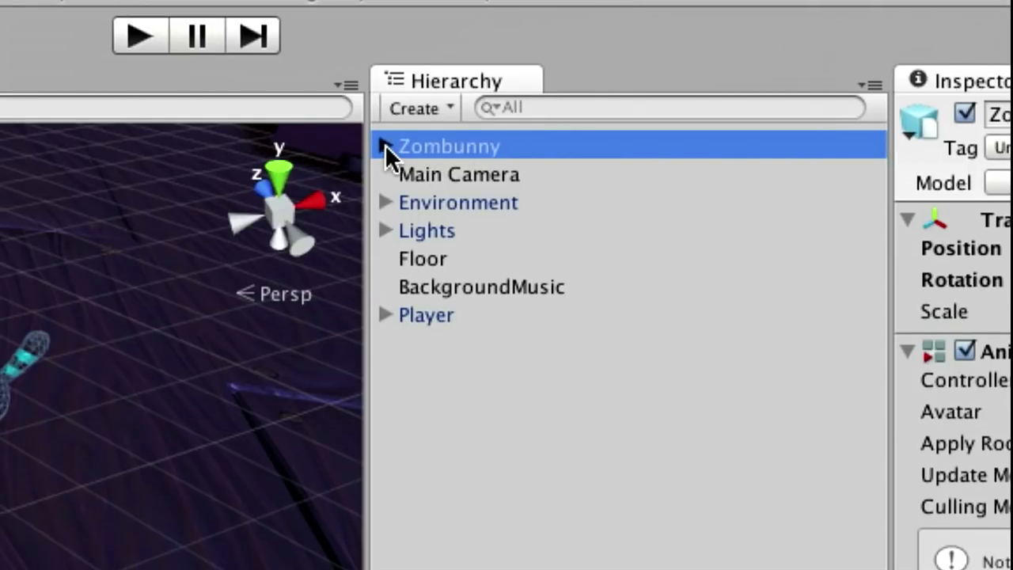
left_click(386, 145)
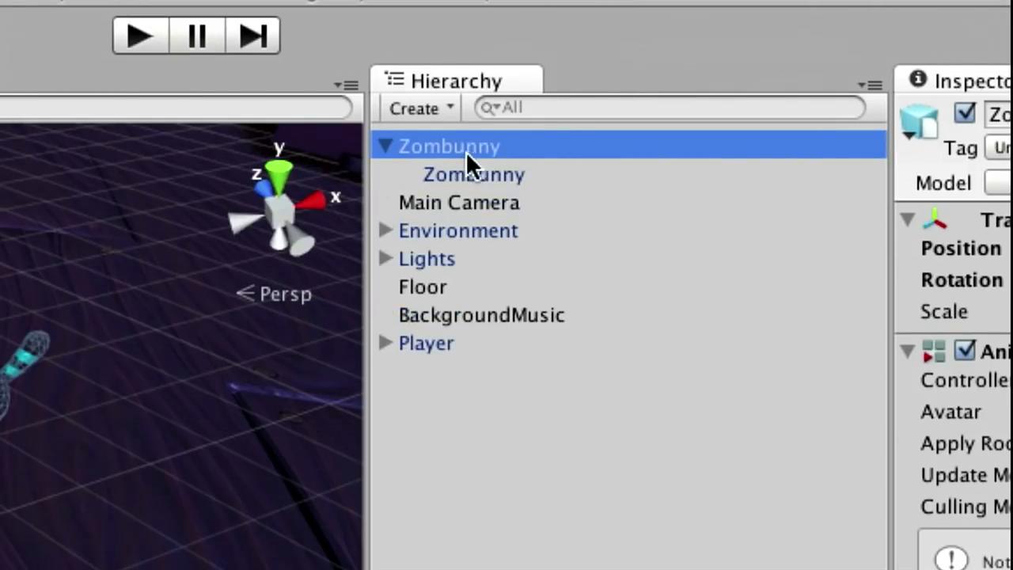
left_click(520, 173)
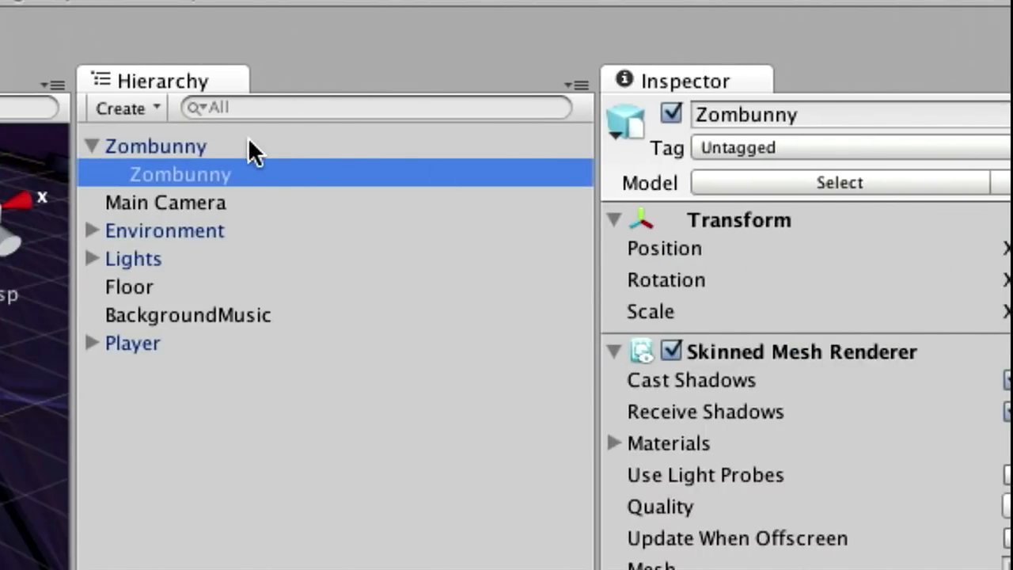
left_click(239, 147)
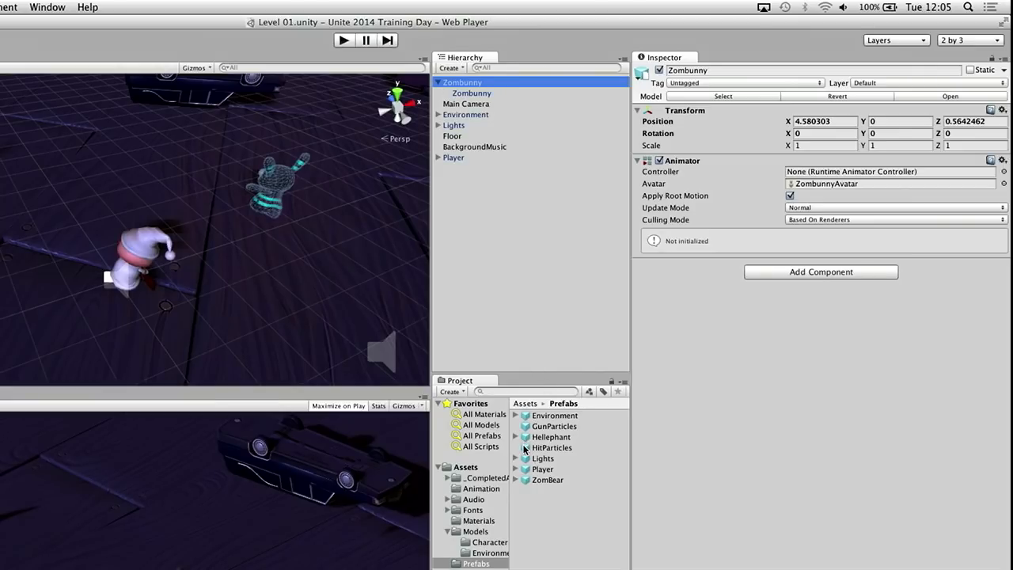
left_click_drag(524, 448, 451, 84)
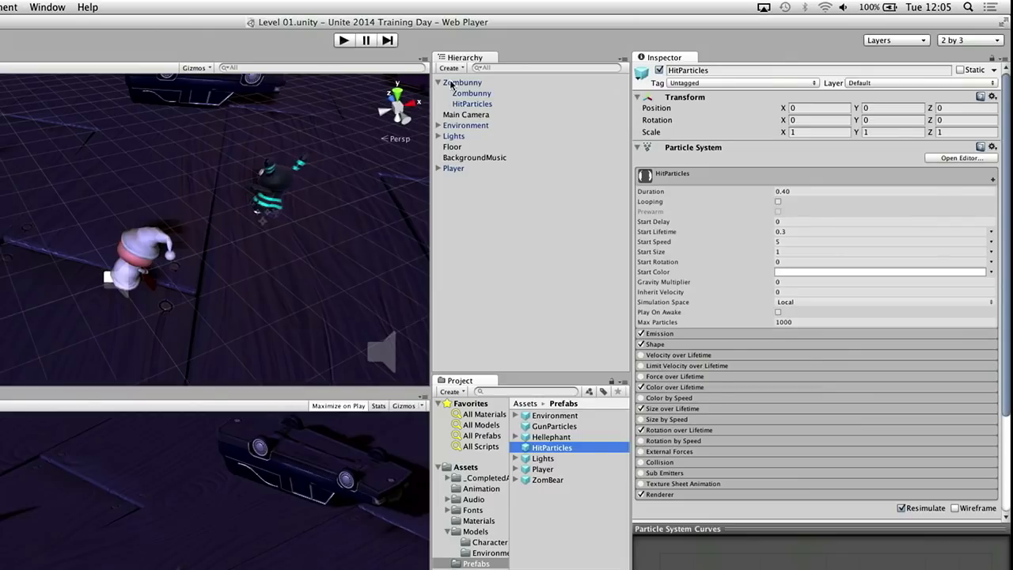
left_click(439, 82)
left_click(439, 82)
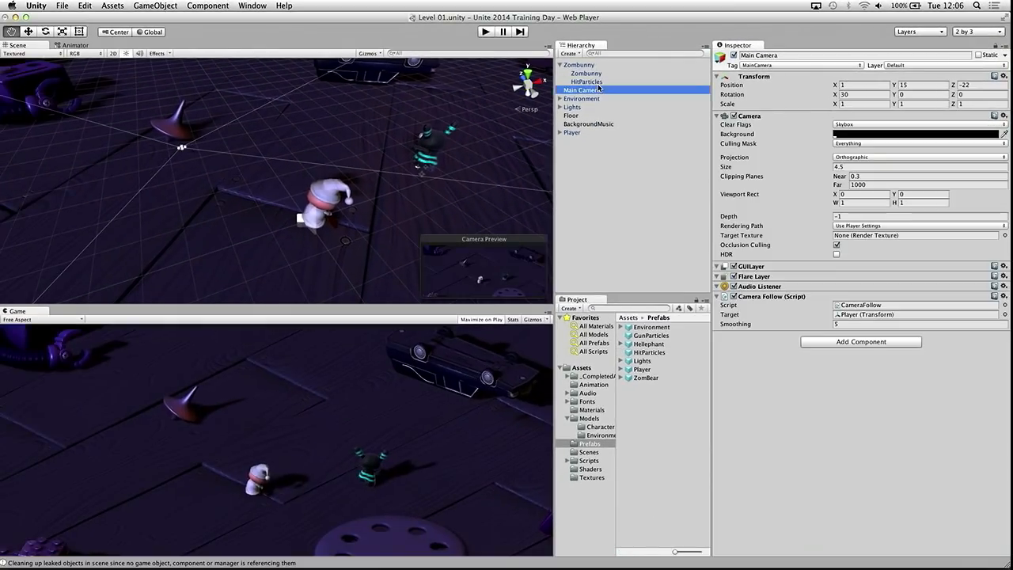
Preview the HitParticles effect on the Zombunny several times and examine its particle system settings.
left_click(566, 87)
scroll(434, 154, "down", 5)
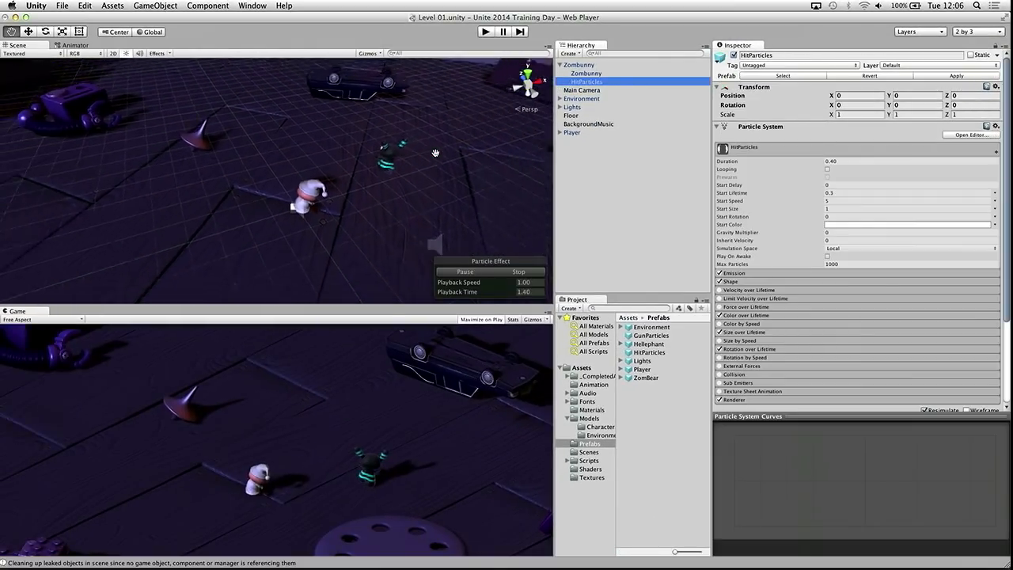
scroll(435, 153, "up", 15)
left_click_drag(435, 153, 773, 127)
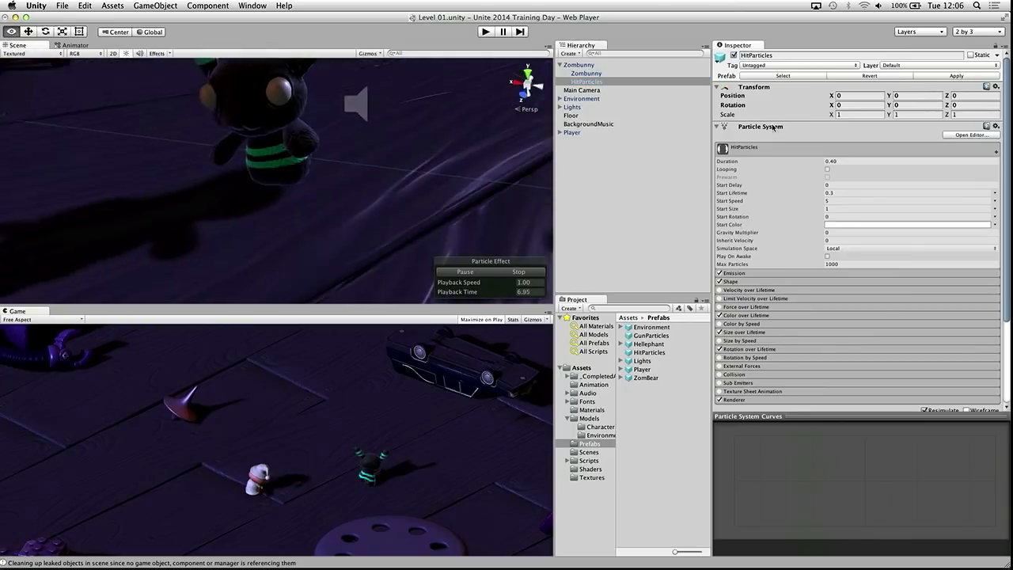
left_click(506, 277)
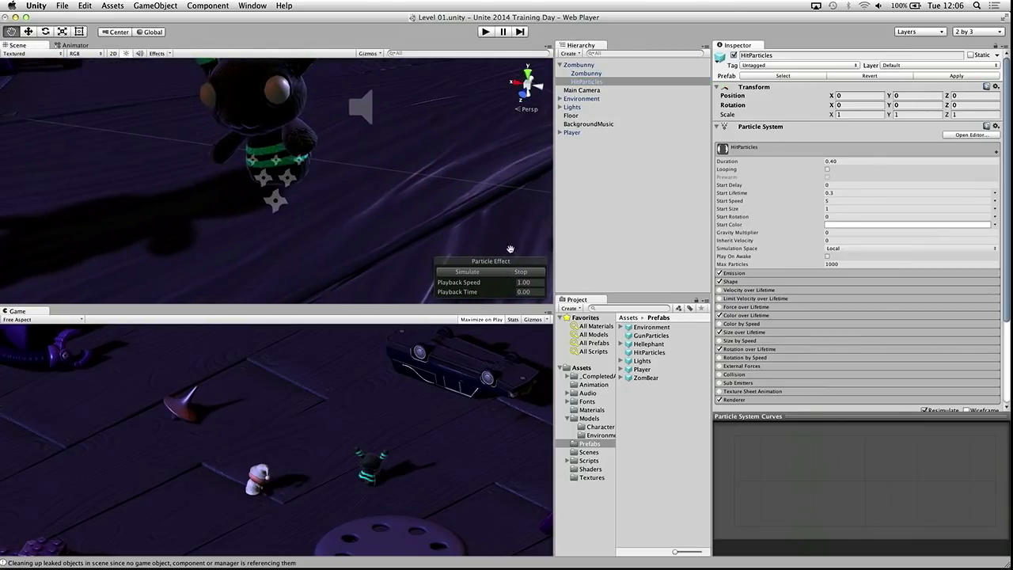
left_click(477, 273)
left_click(478, 273)
left_click(478, 273)
left_click(479, 273)
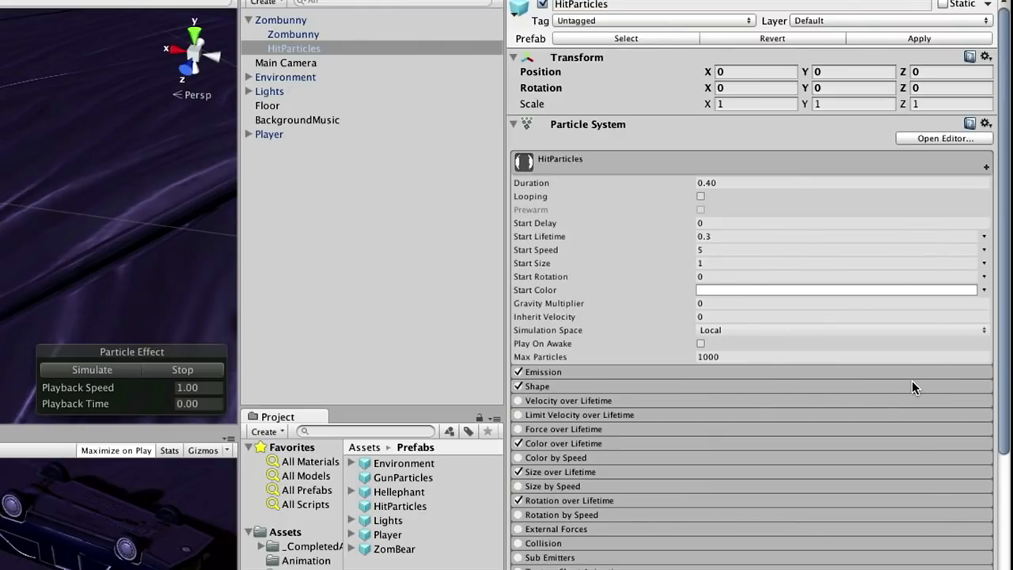
scroll(912, 386, "down", 6)
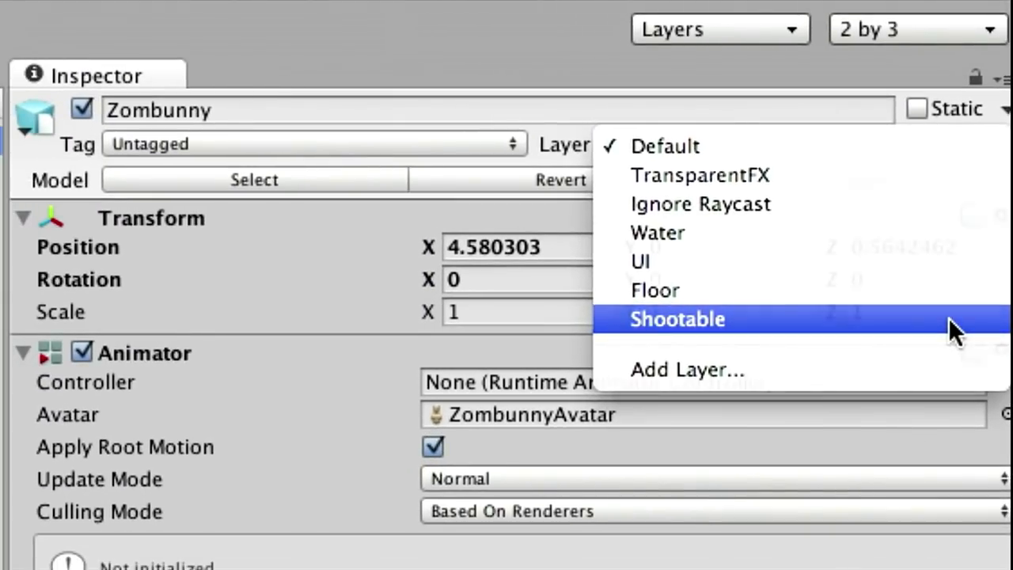
Assign the Shootable layer to the parent Zombunny object and all of its children.
left_click(941, 323)
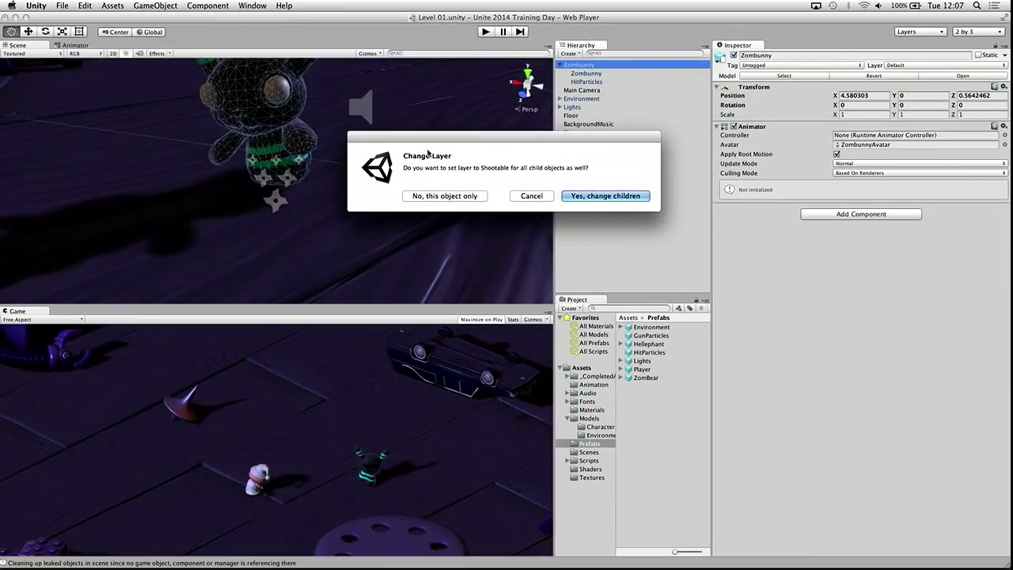
left_click_drag(468, 140, 554, 144)
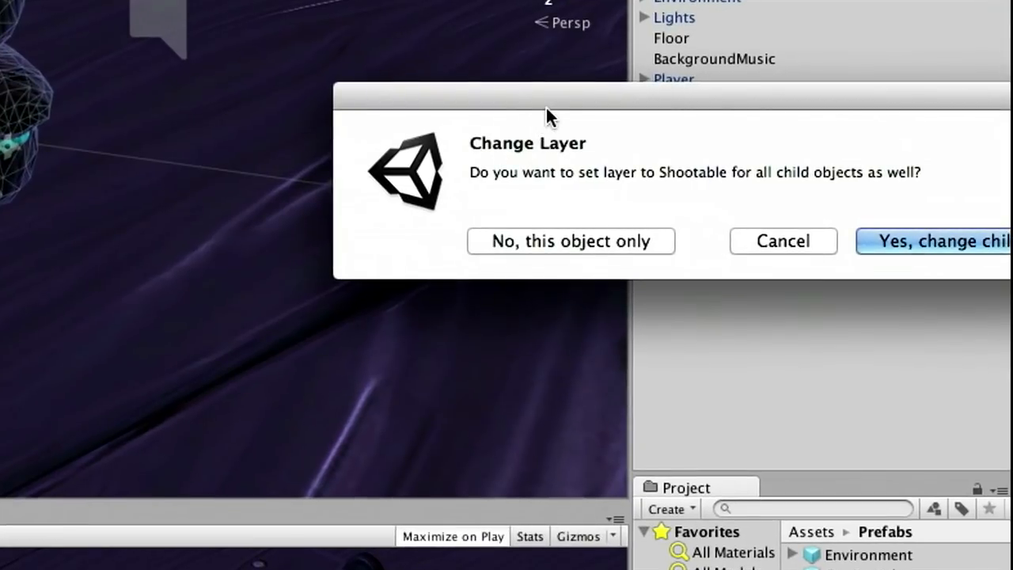
left_click_drag(532, 132, 369, 140)
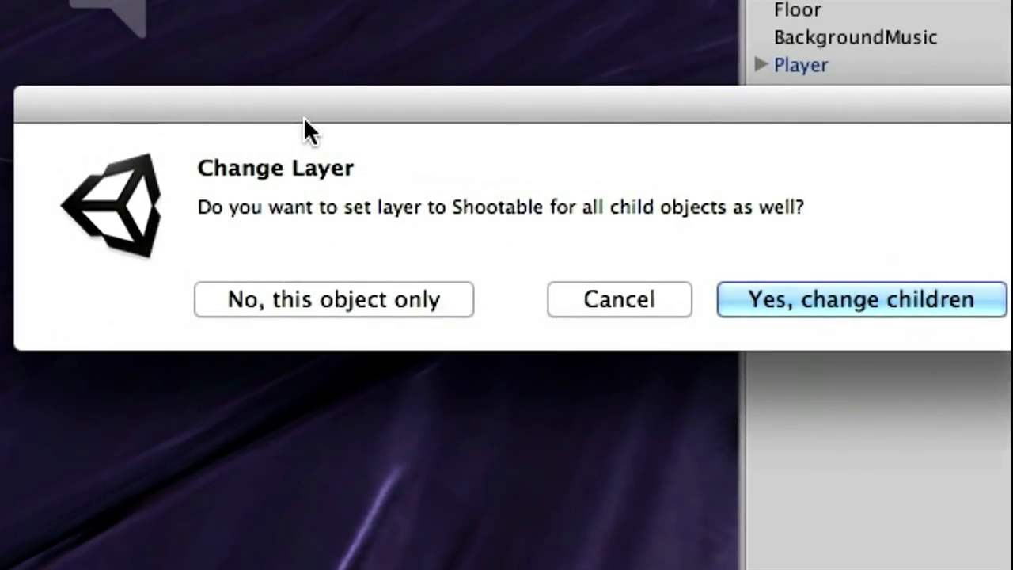
left_click(872, 292)
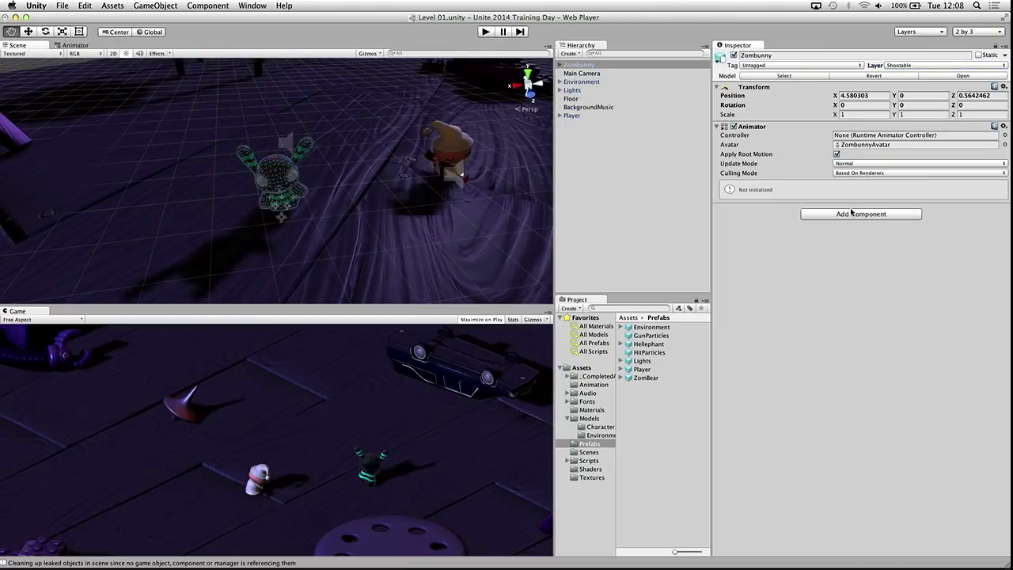
Add a Rigidbody component to the Zombunny.
left_click(851, 213)
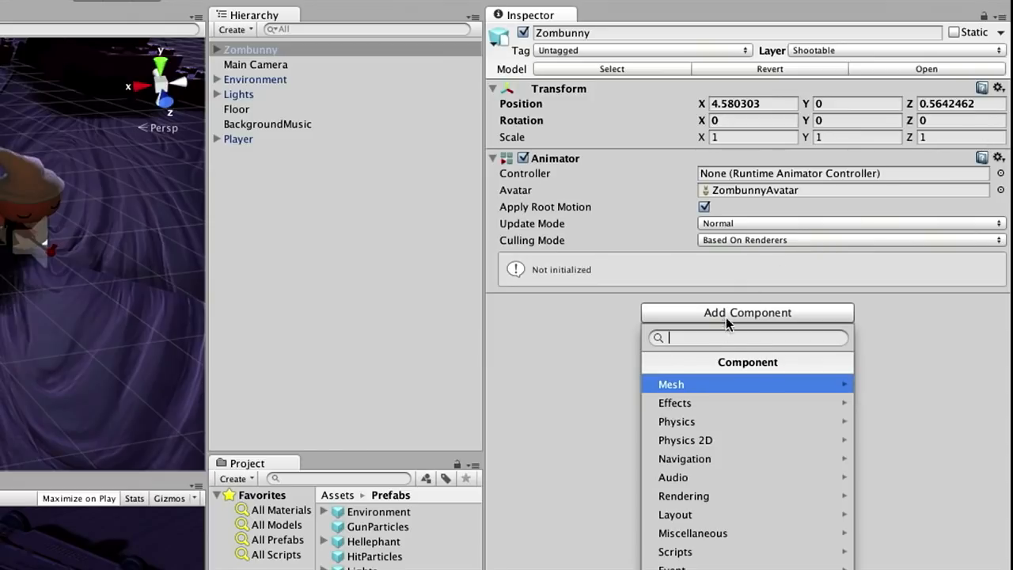
type("rig")
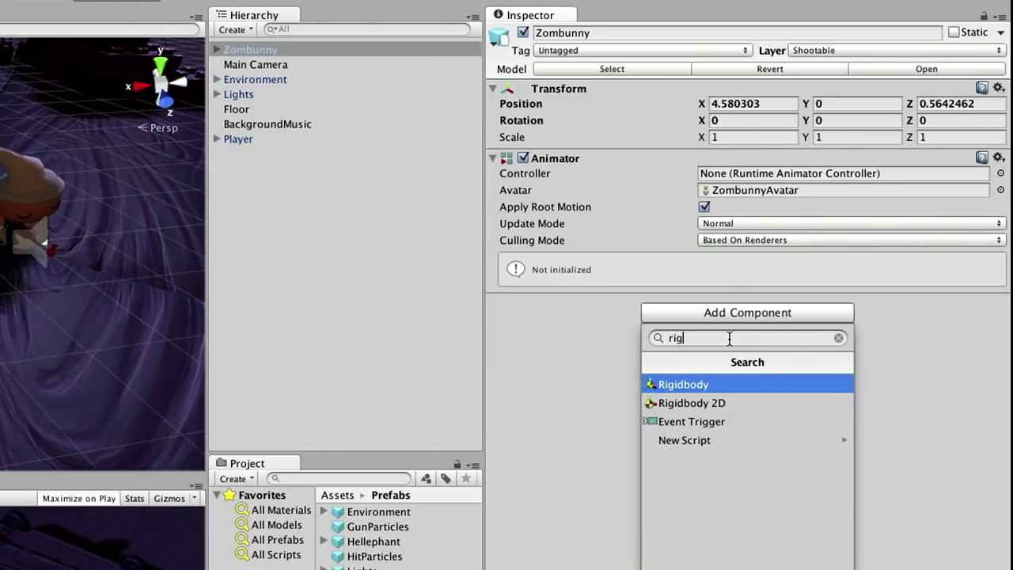
key("Return")
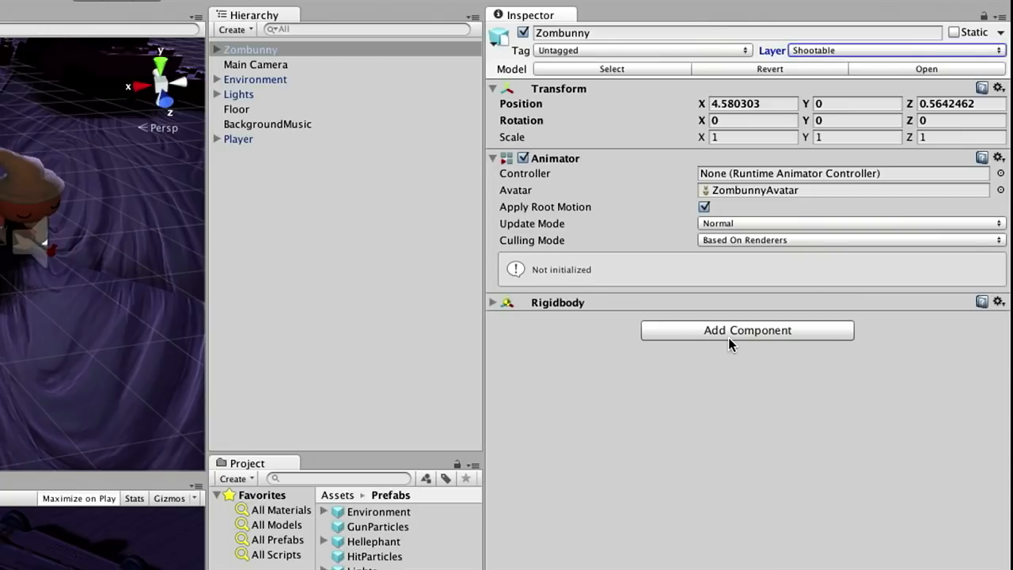
Set both the drag and the angular drag of the Zombunny's Rigidbody to Infinity.
left_click(491, 304)
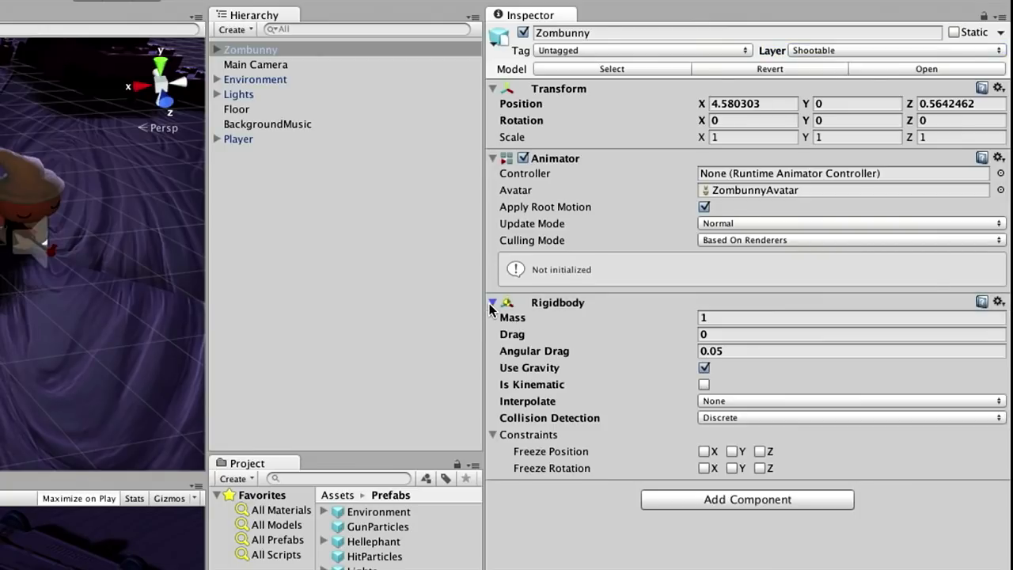
left_click(775, 317)
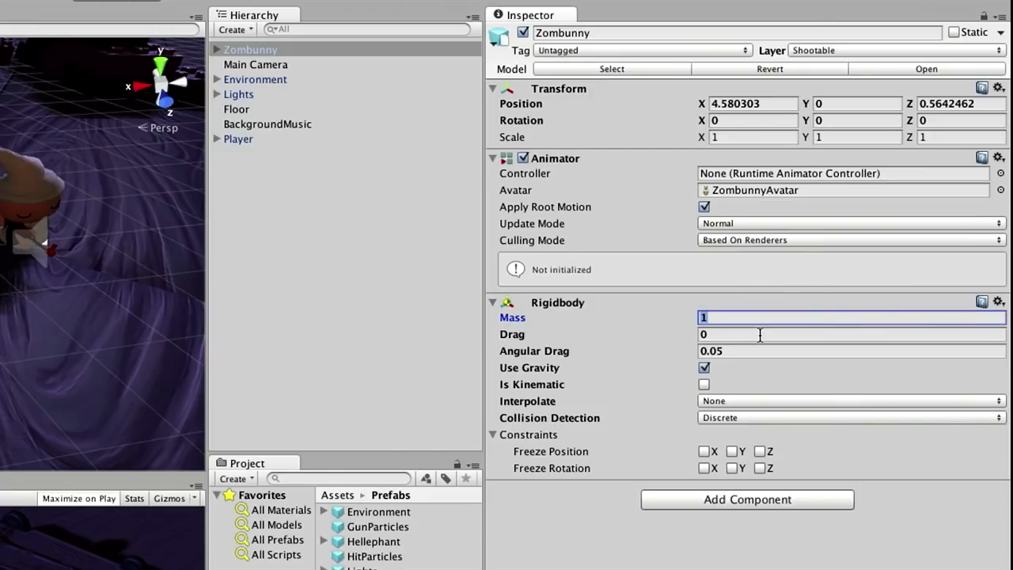
left_click(760, 335)
type("infinity")
key("Tab")
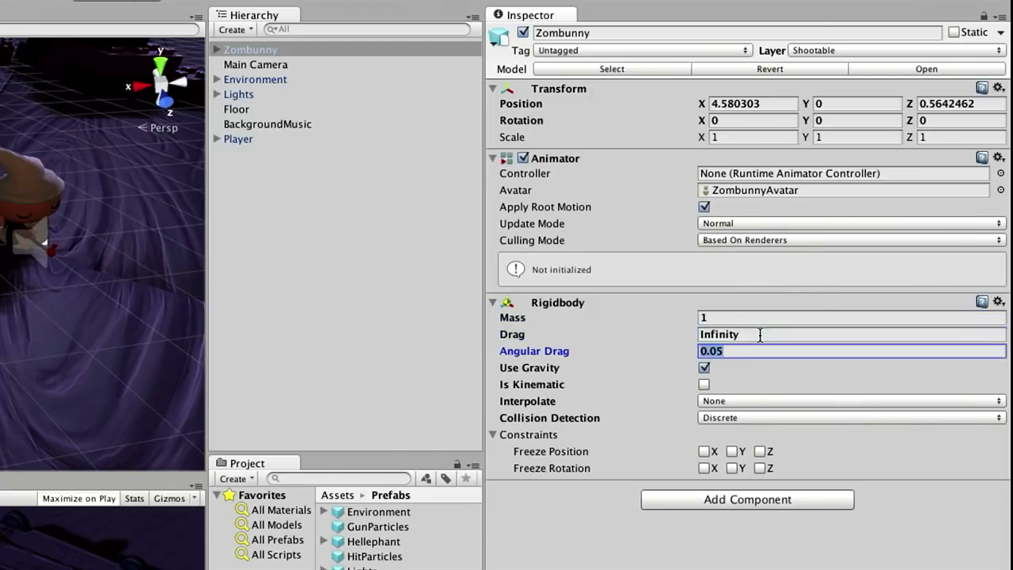
type("Infinity")
Constrain the Zombunny's Rigidbody by freezing its Y position and its X and Z rotation.
left_click(731, 452)
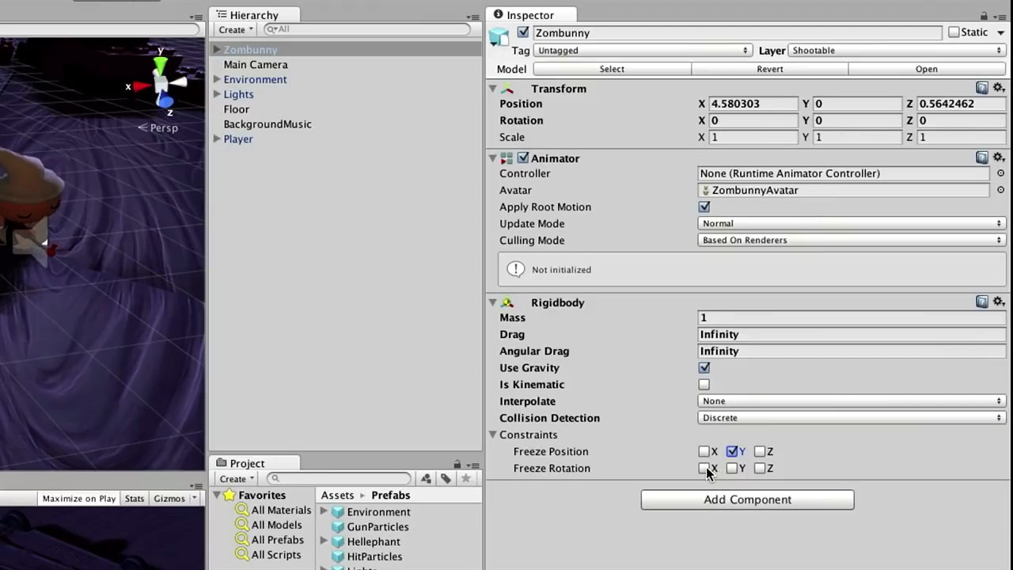
left_click(704, 469)
left_click(760, 468)
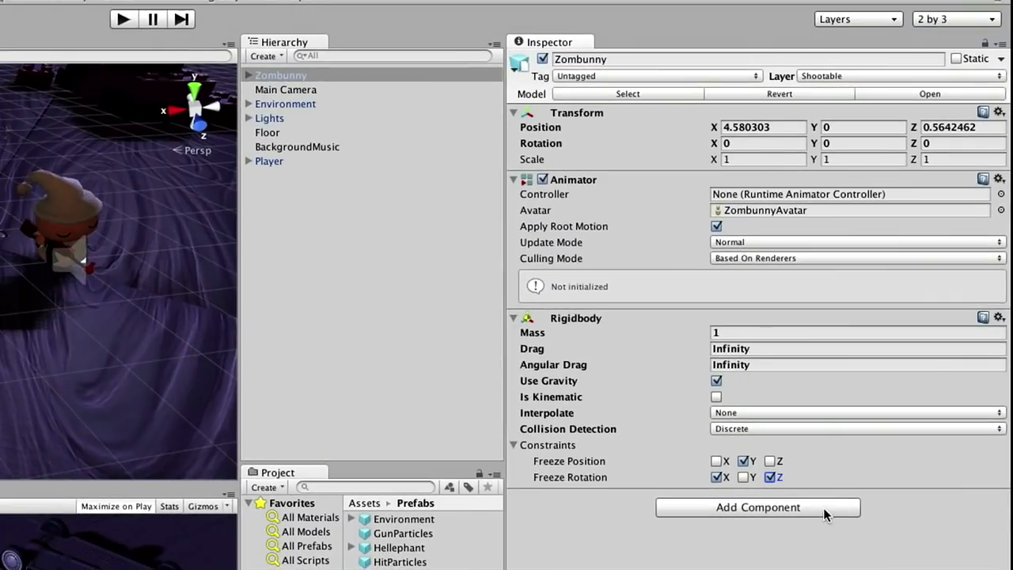
Add a Capsule Collider component to the Zombunny.
left_click(762, 541)
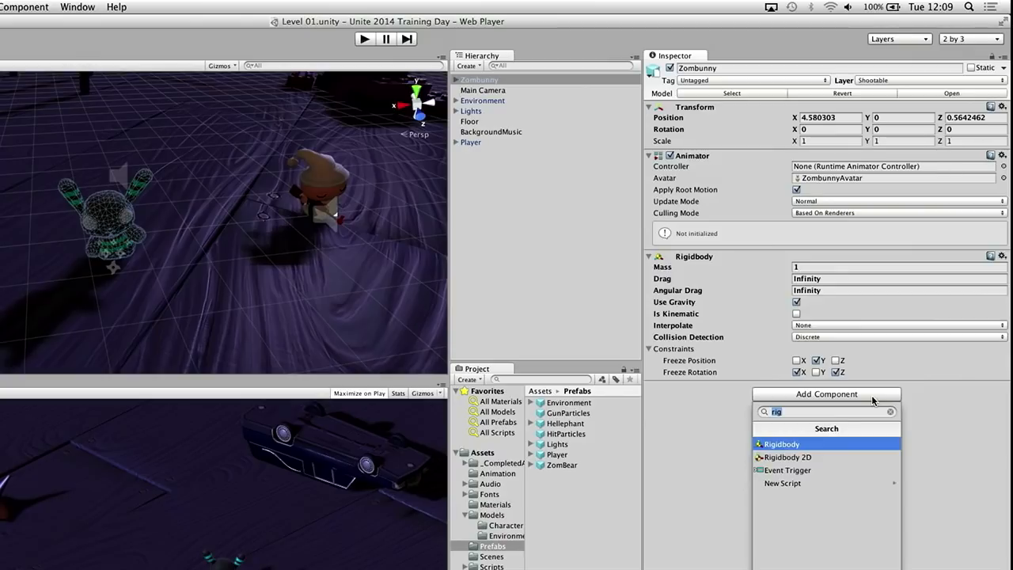
key("BackSpace")
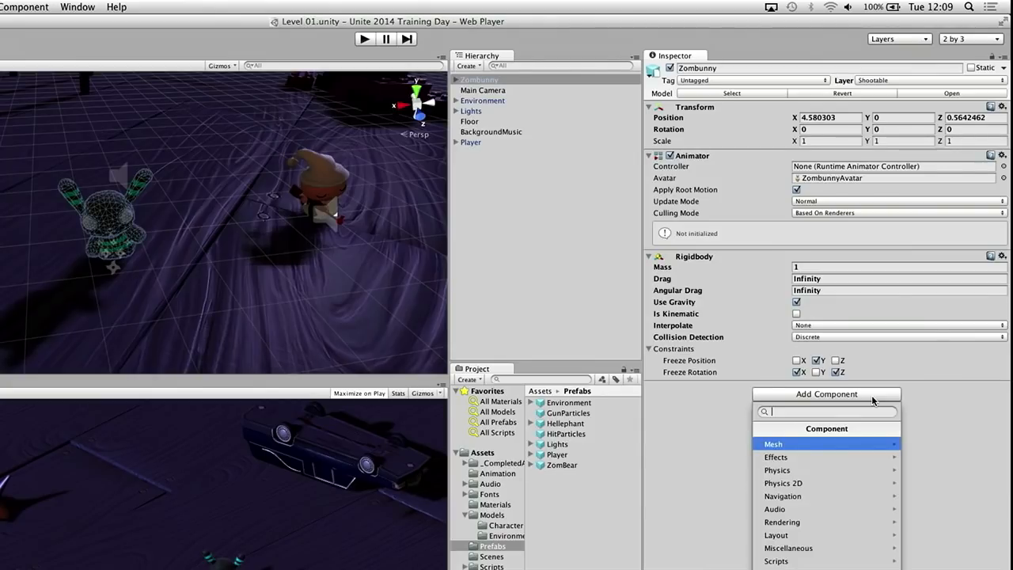
type("cap")
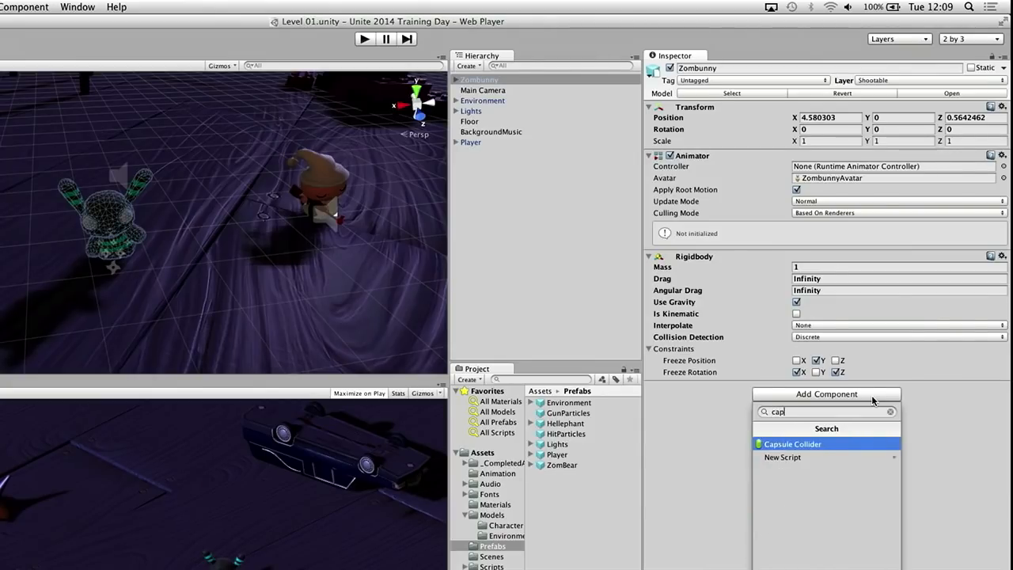
key("Return")
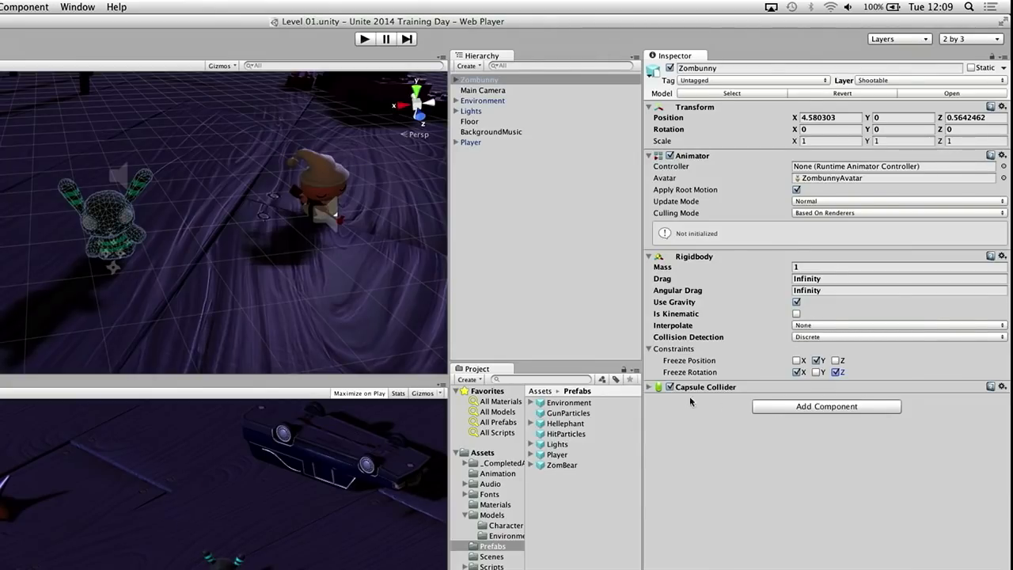
Set the Capsule Collider's centre Y to 0.8 and its height to 1.5.
left_click(649, 388)
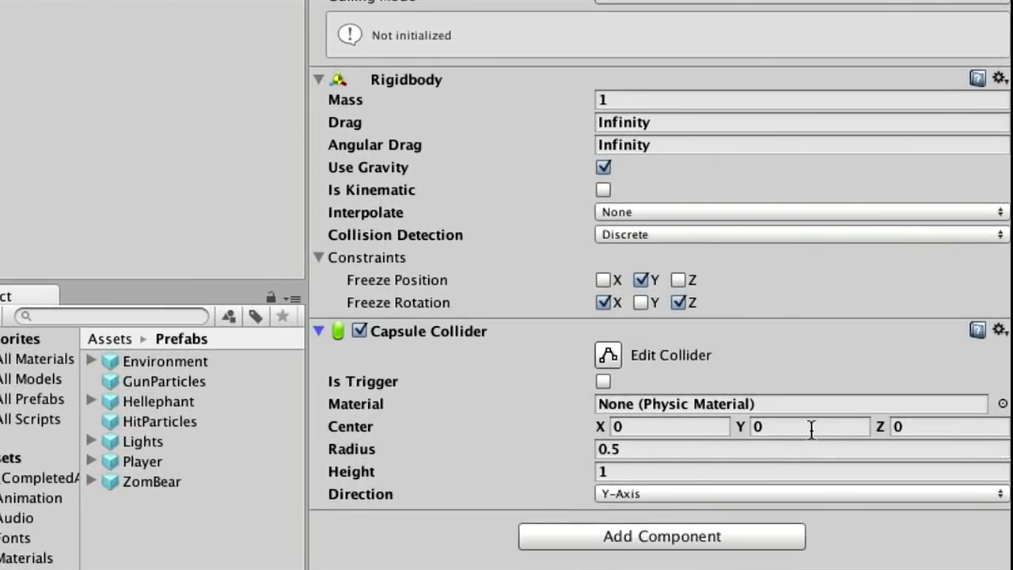
left_click(887, 436)
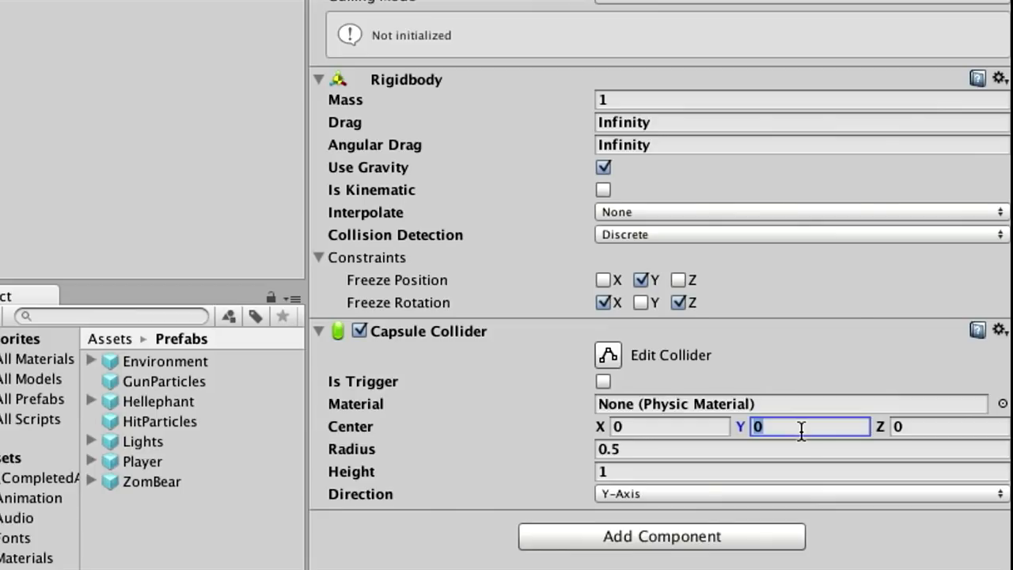
type(".8")
left_click(686, 472)
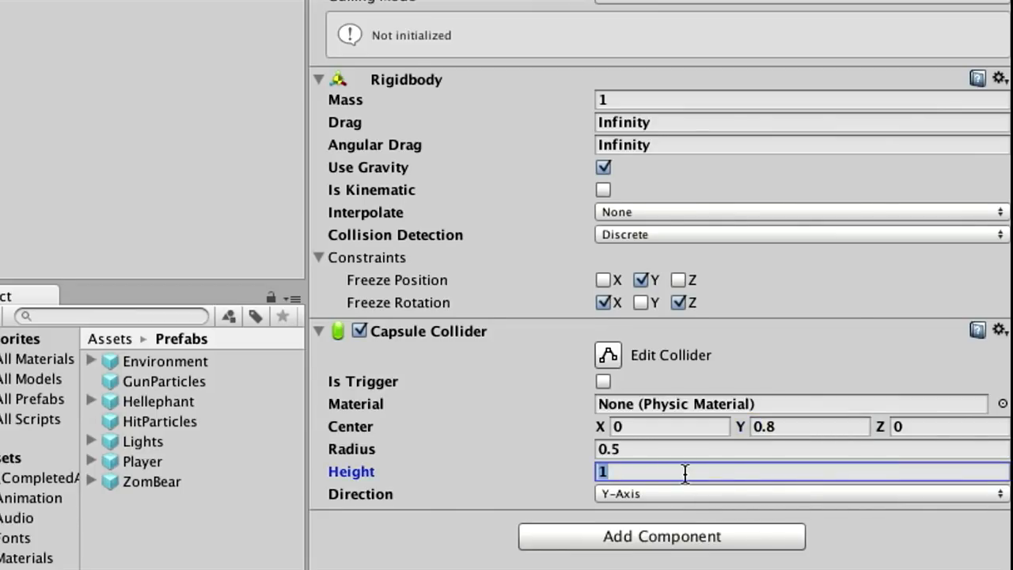
type("1.5")
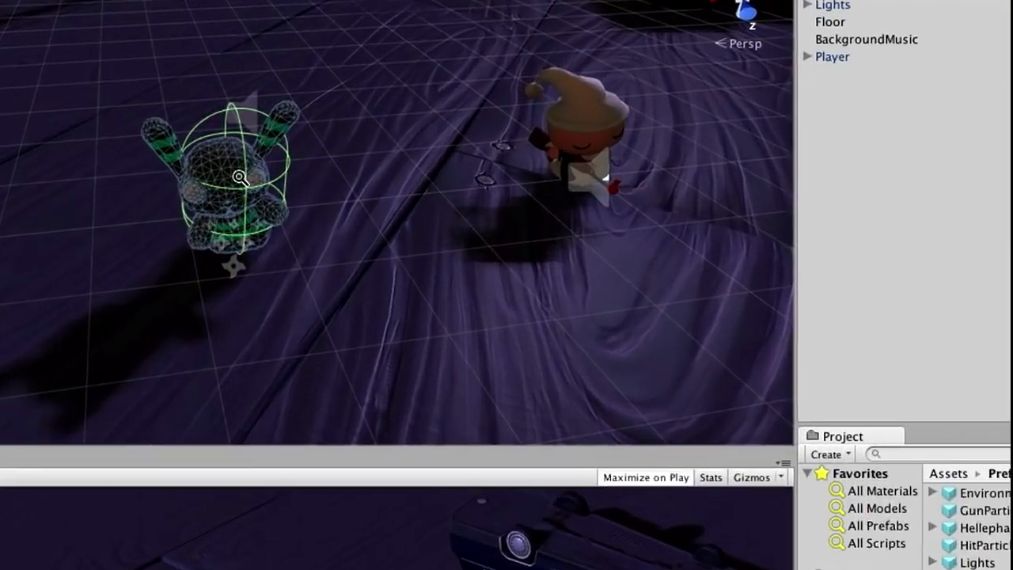
left_click_drag(240, 178, 335, 198, "alt")
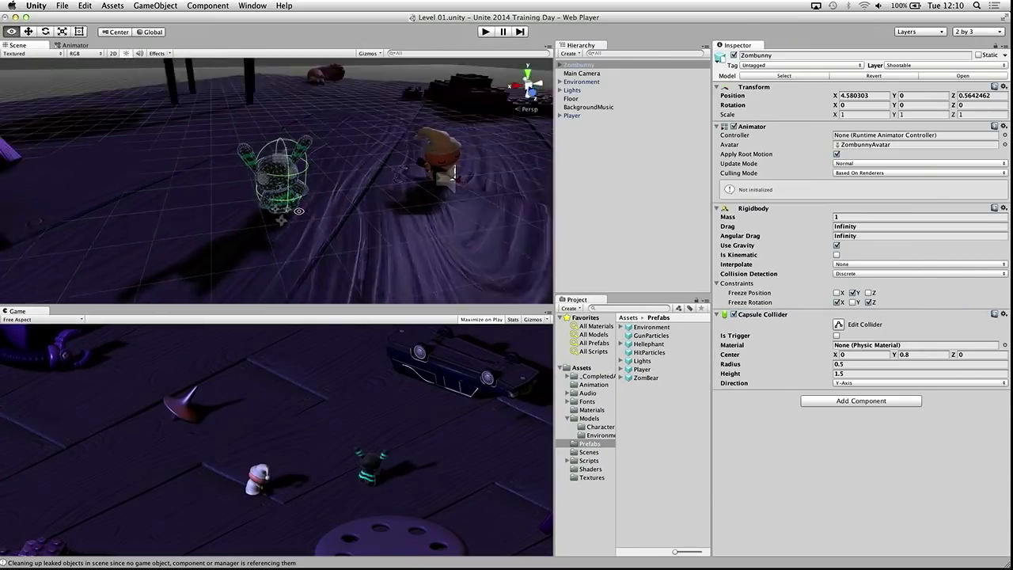
scroll(277, 215, "up", 10)
scroll(276, 215, "down", 7)
scroll(335, 198, "up", 5)
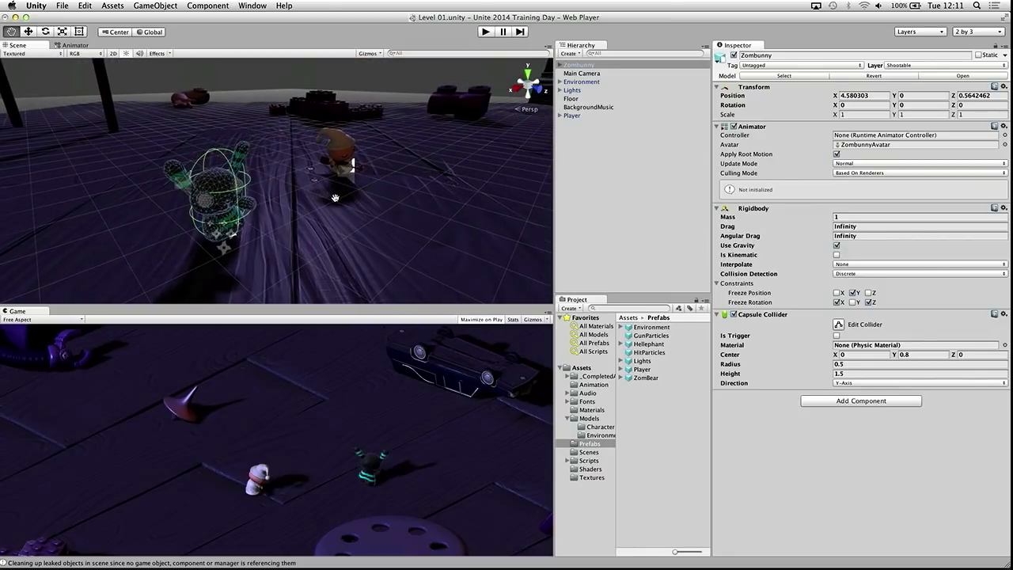
scroll(335, 198, "down", 5)
scroll(335, 198, "up", 5)
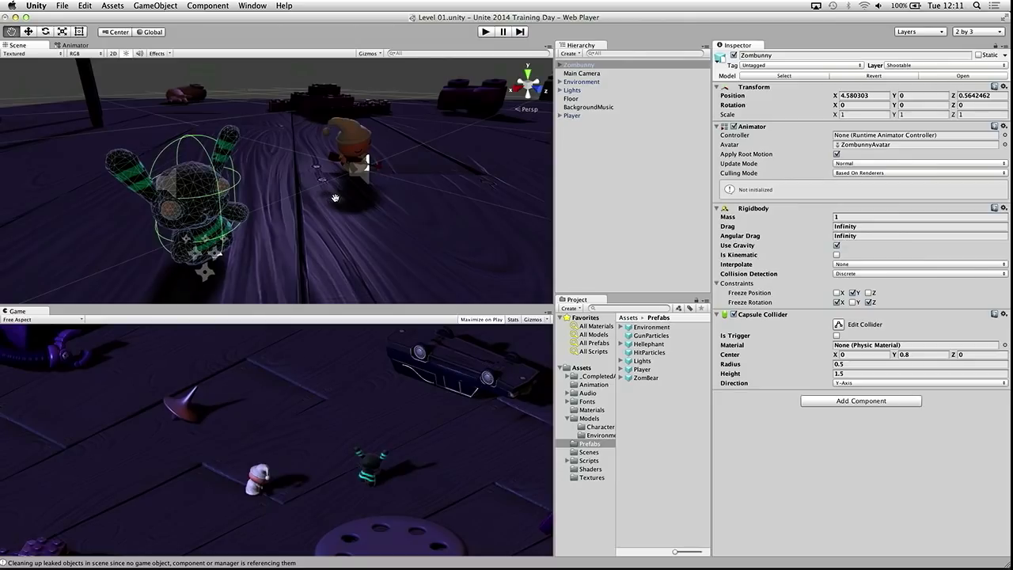
Collapse the Rigidbody and Capsule Collider settings, and add a Sphere Collider to the Zombunny as a trigger.
left_click(717, 209)
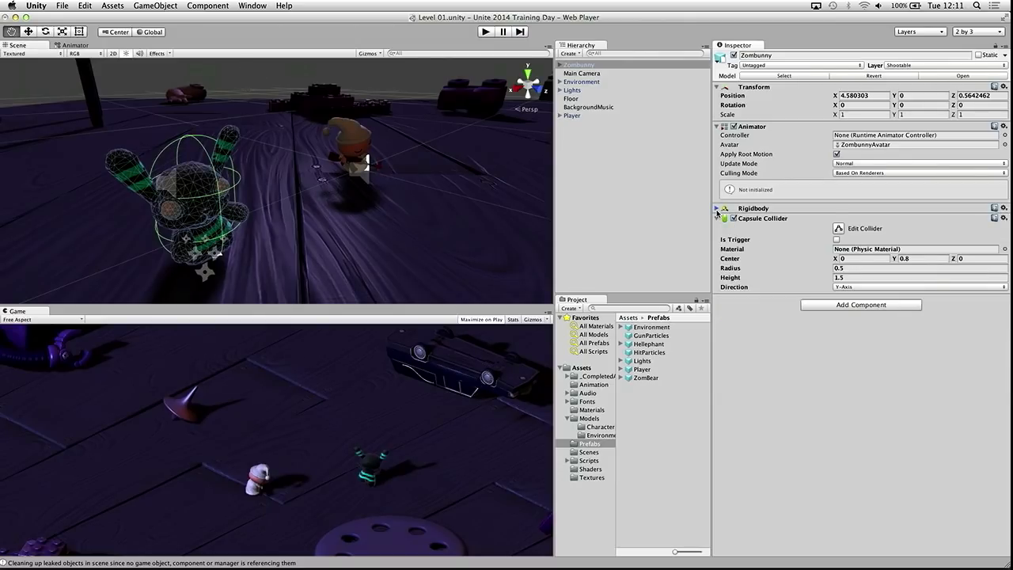
left_click(717, 219)
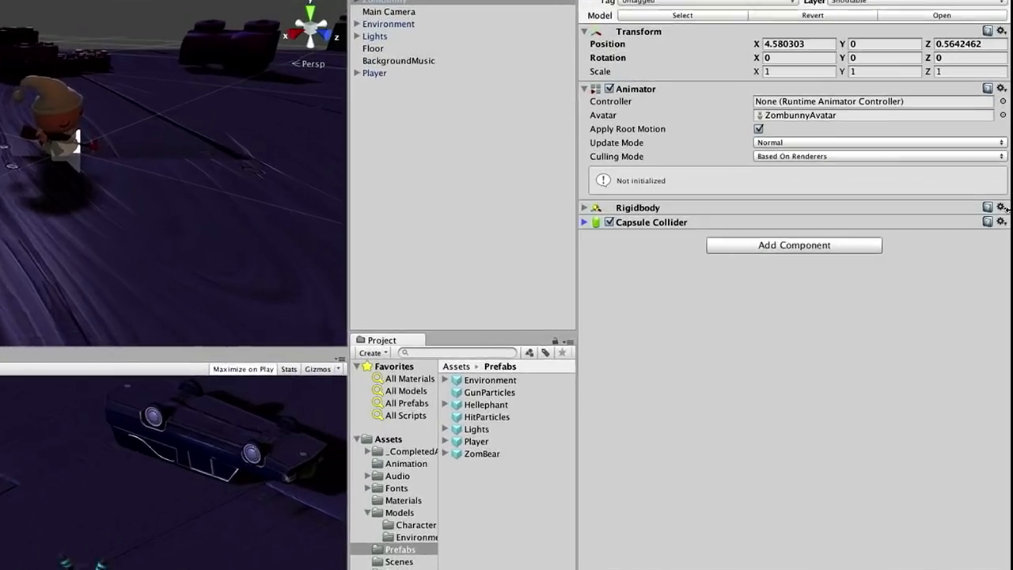
left_click(798, 248)
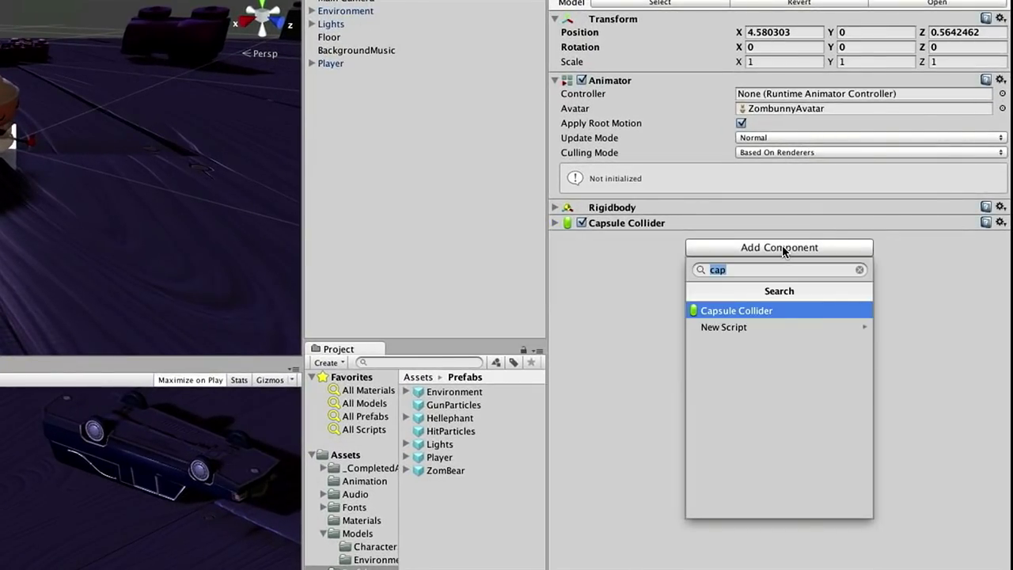
key("BackSpace")
type("sph")
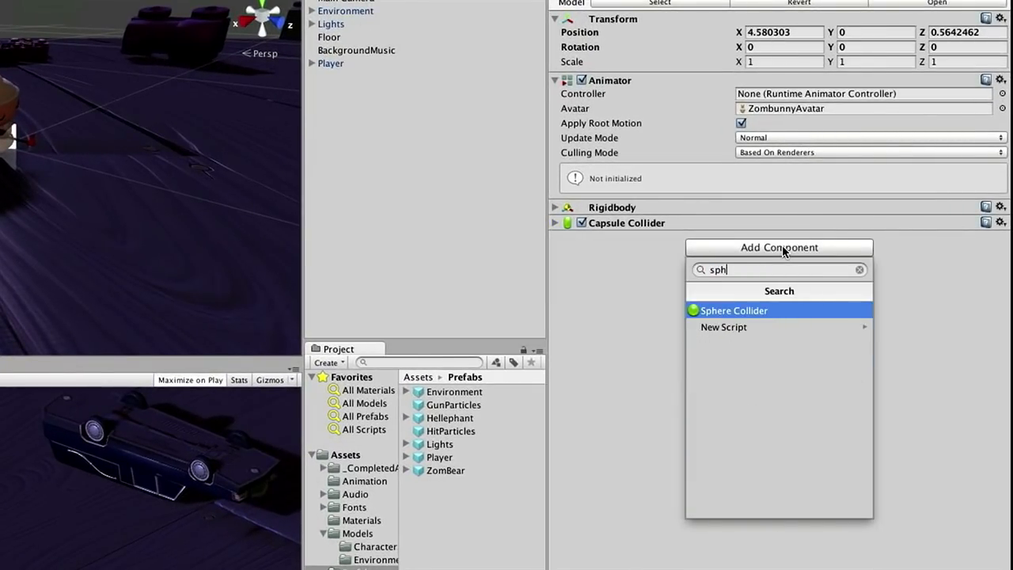
key("Return")
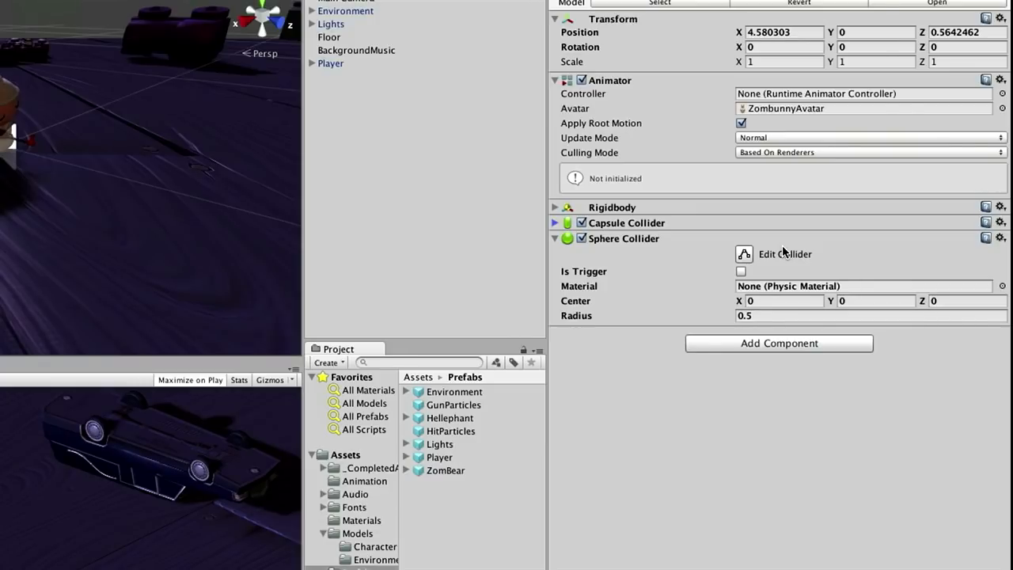
left_click(742, 272)
Set the Sphere Collider's centre Y to 0.8 and its radius to 0.8.
left_click_drag(102, 170, 276, 189)
scroll(277, 189, "down", 2)
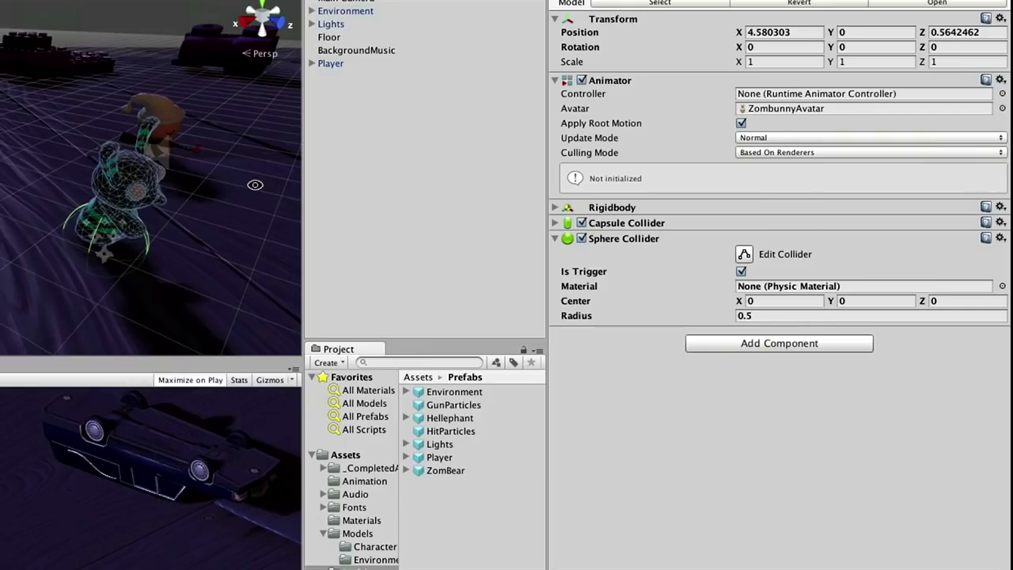
right_click_drag(254, 185, 277, 211, "alt")
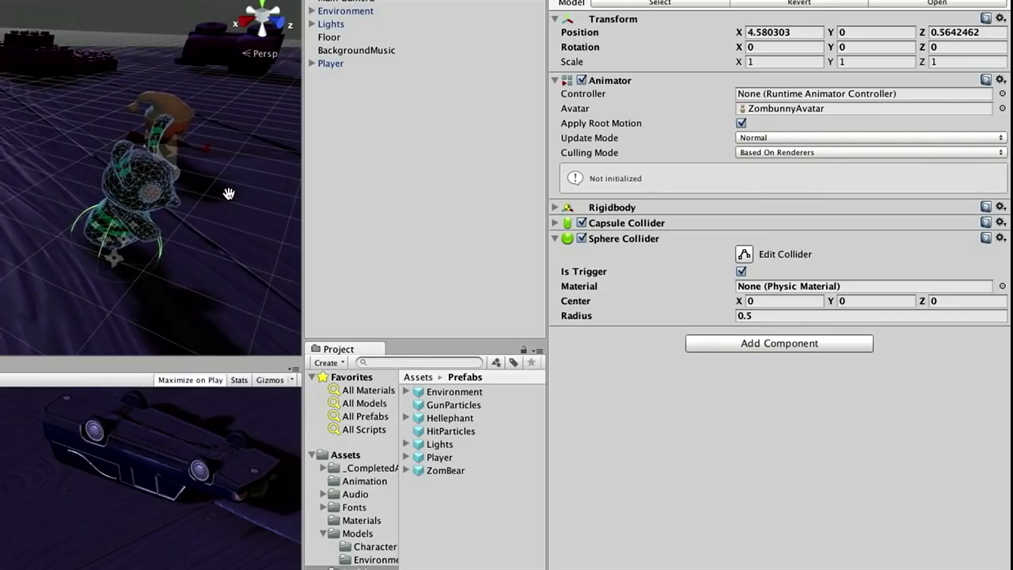
mouse_move(229, 195)
left_mouse_down("alt")
mouse_move(208, 169)
mouse_move(158, 189)
mouse_move(187, 207)
mouse_move(158, 188)
mouse_move(215, 186)
left_mouse_up("alt")
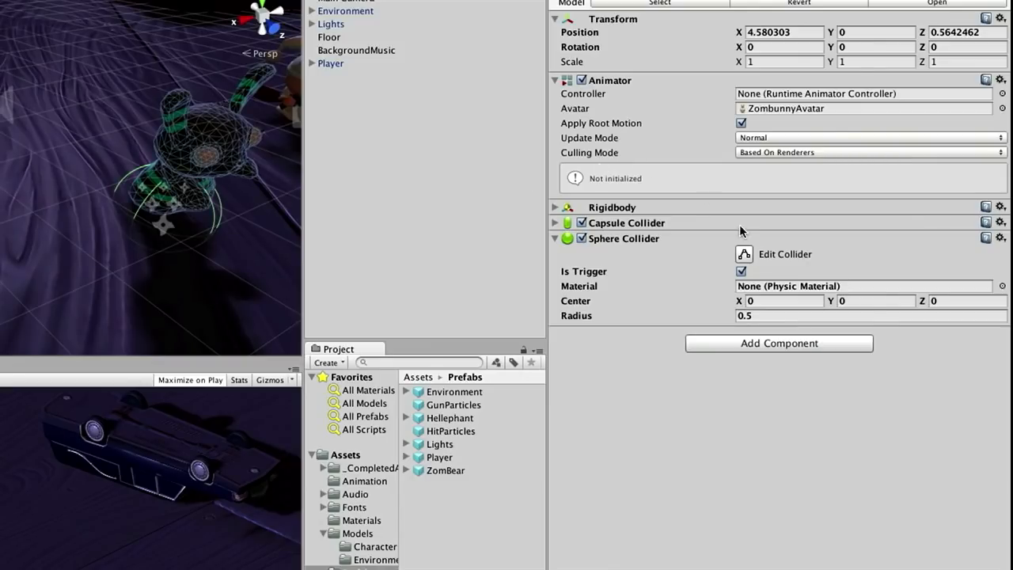
left_click(877, 302)
type(".8")
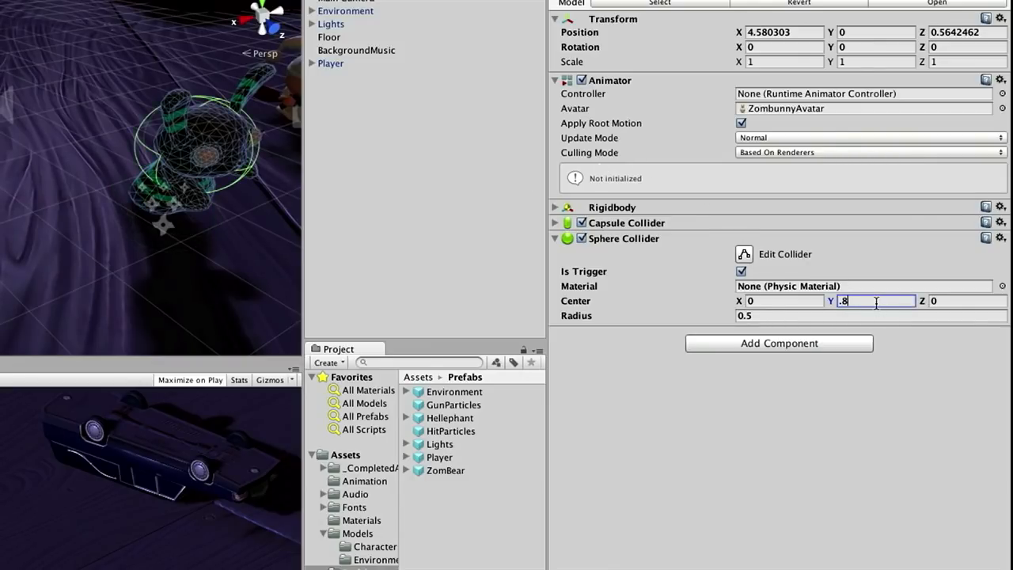
left_click(786, 317)
type(".8")
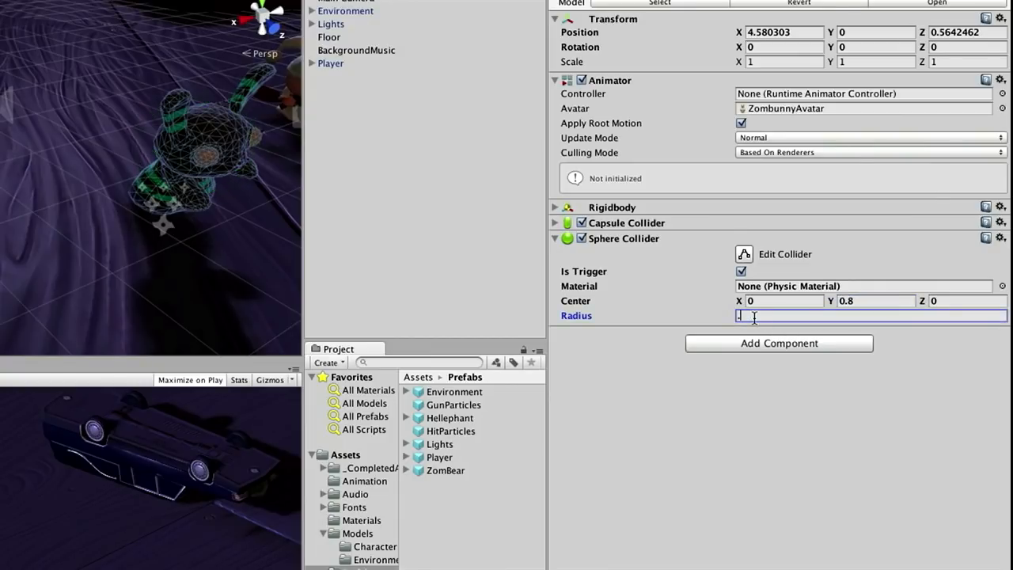
Expand the Capsule Collider settings and examine from several angles how the capsule and sphere colliders surround the Zombunny.
left_click(546, 222)
left_click(550, 222)
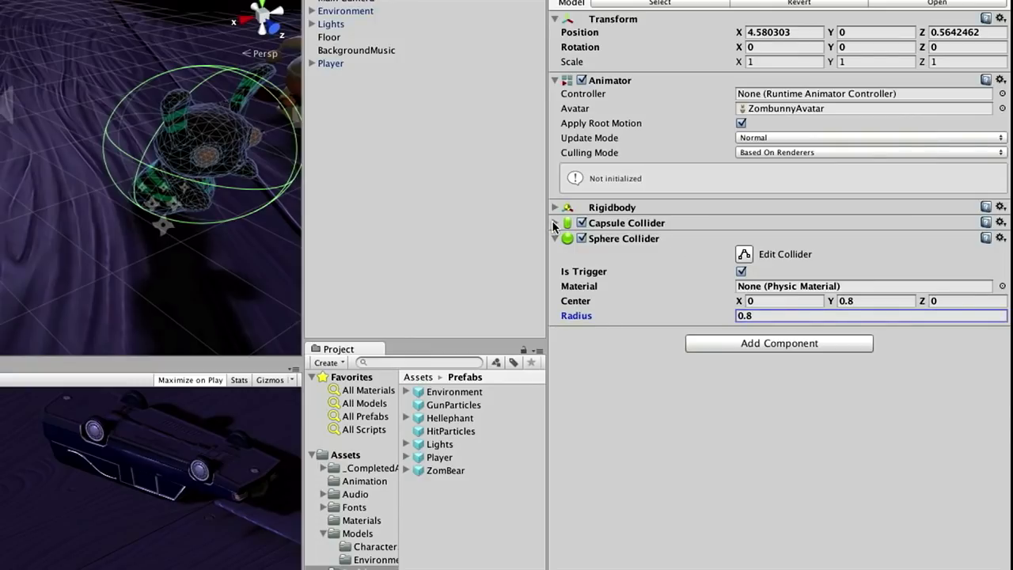
left_click(554, 224)
left_click_drag(228, 166, 304, 124, "alt")
scroll(206, 101, "down", 3)
scroll(206, 102, "up", 5)
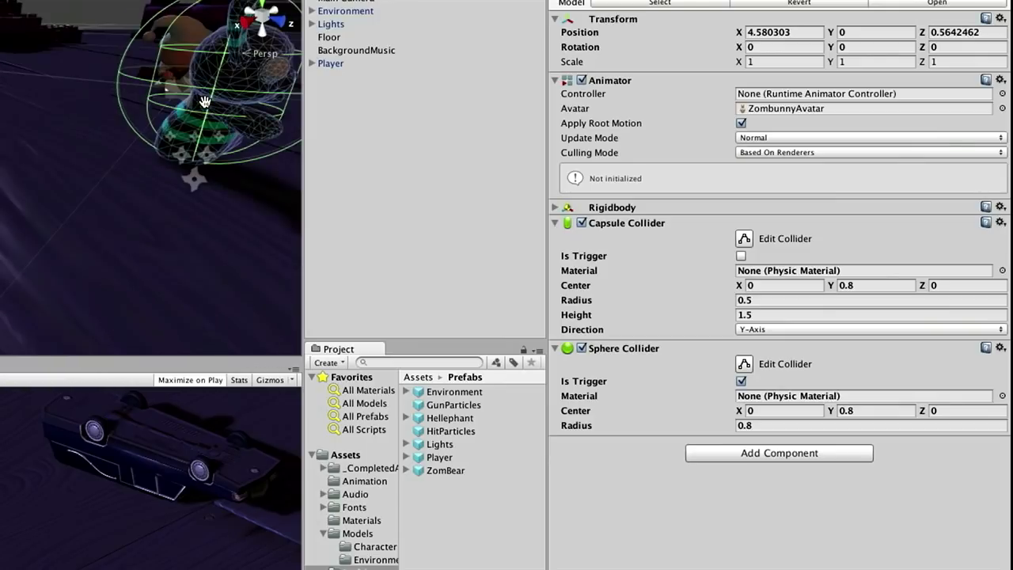
scroll(206, 101, "down", 3)
scroll(205, 133, "up", 2)
left_click_drag(205, 133, 171, 160)
scroll(195, 169, "up", 2)
scroll(196, 170, "up", 2)
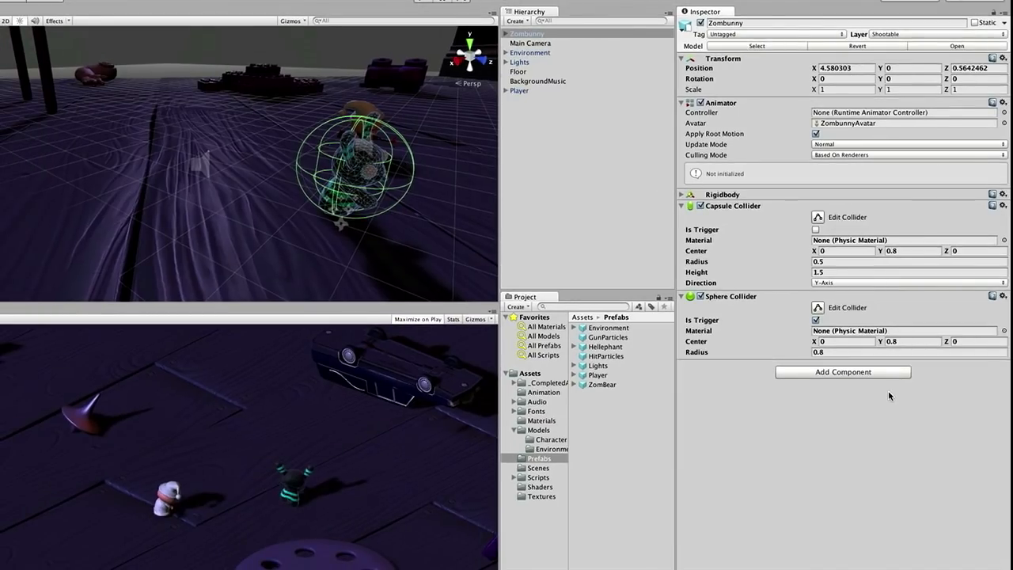
Add an Audio Source component to the Zombunny.
left_click(874, 370)
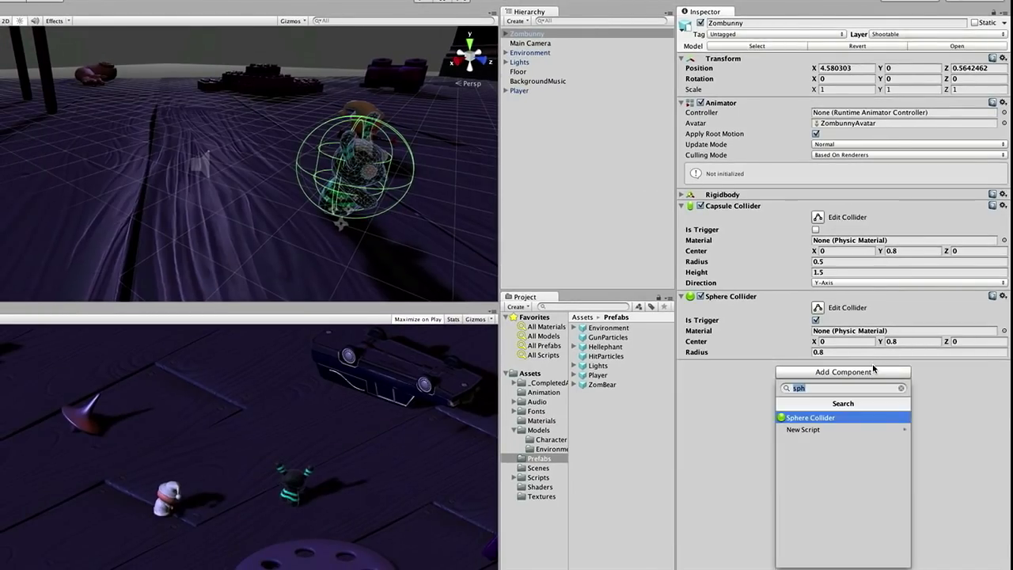
key("BackSpace")
type("audio")
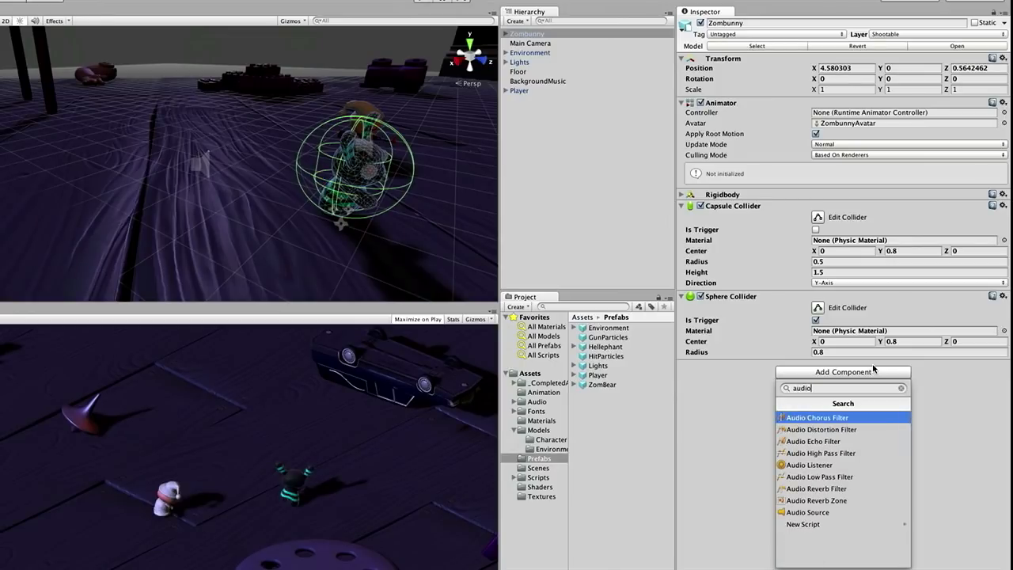
key("Down")
key("Down")
key("Down")
key("Down")
key("Down")
key("Down")
key("Down")
key("Down")
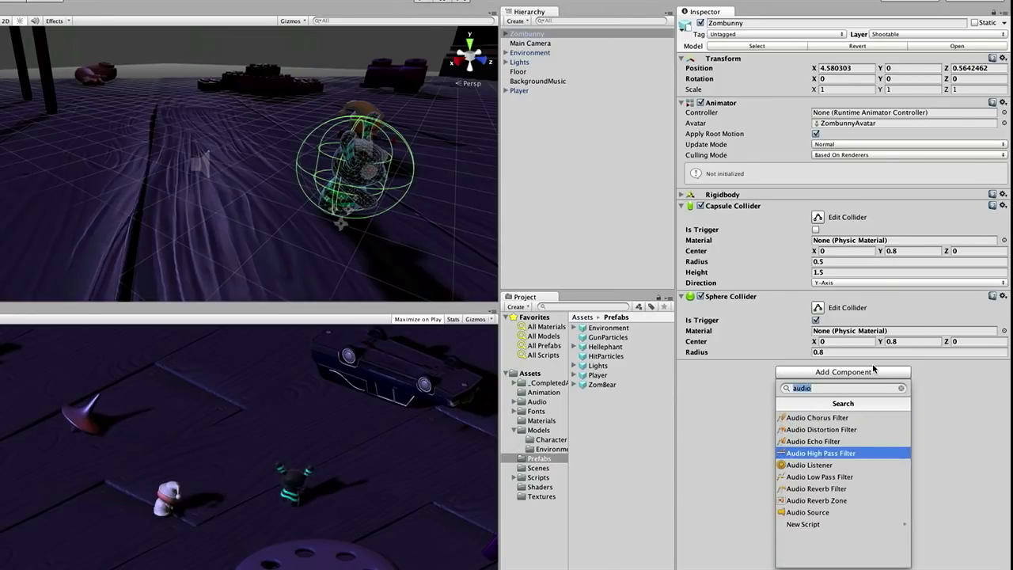
key("Up")
key("Up")
key("Up")
key("Up")
key("Up")
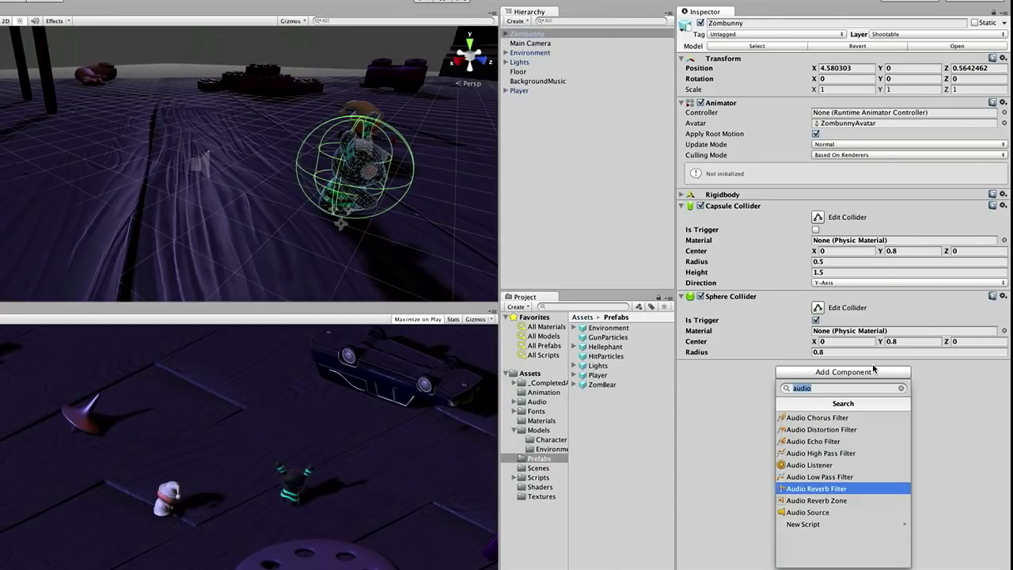
key("Down")
key("Down")
key("Down")
key("Down")
key("Down")
key("Return")
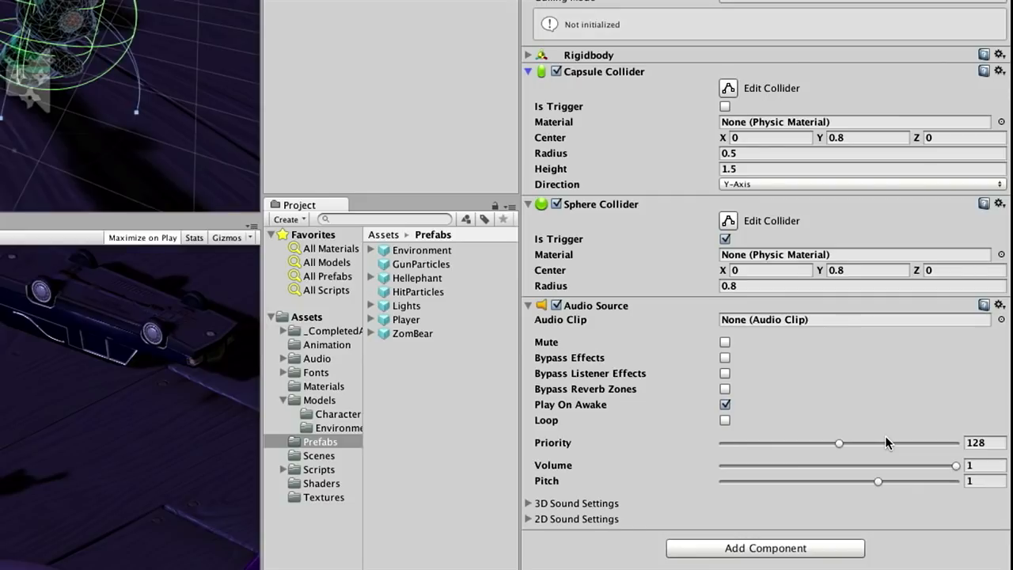
Assign the ZomBunny Hurt clip to the Zombunny's Audio Source and disable Play On Awake.
left_click(1001, 321)
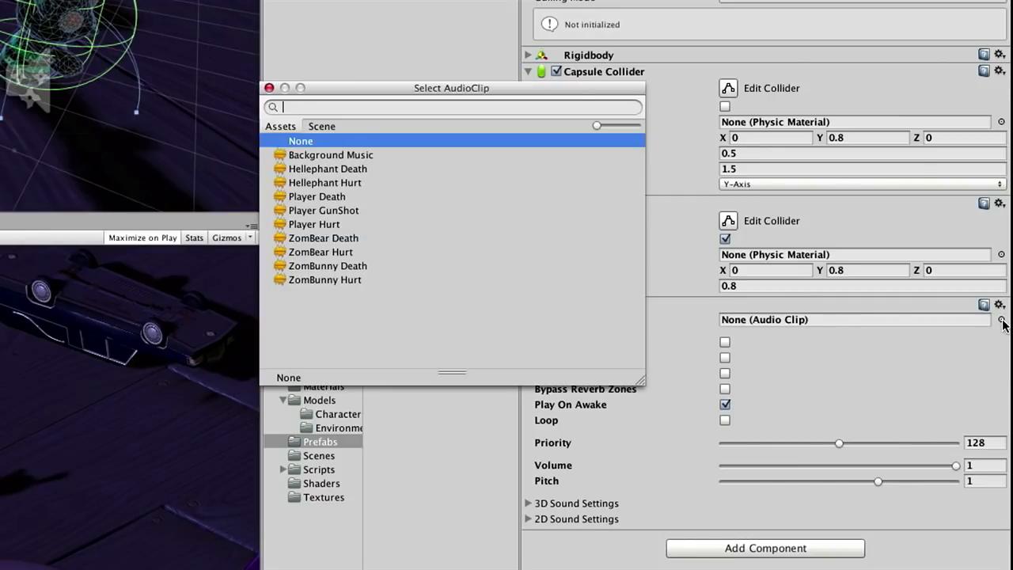
left_click(346, 279)
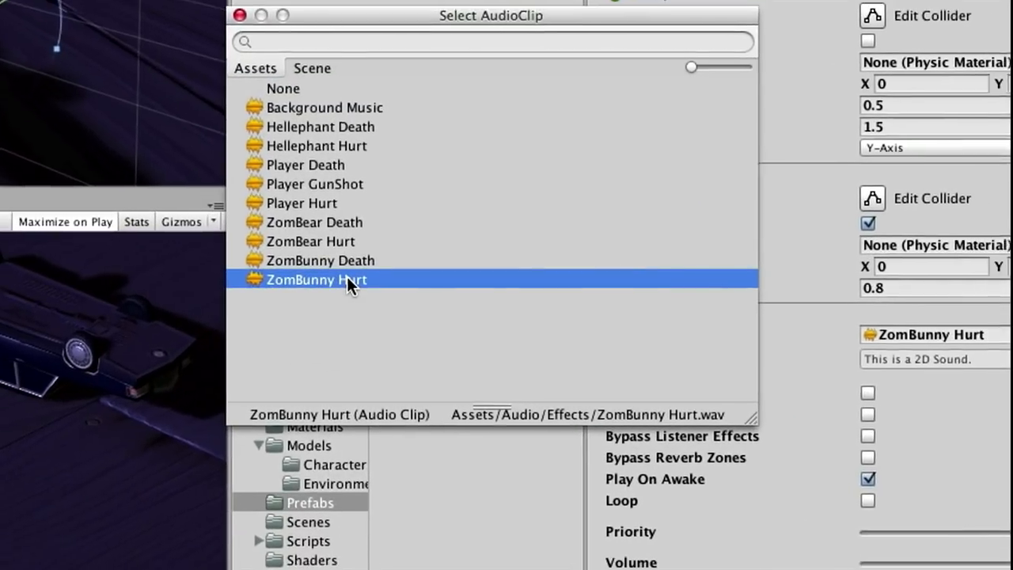
double_click(313, 282)
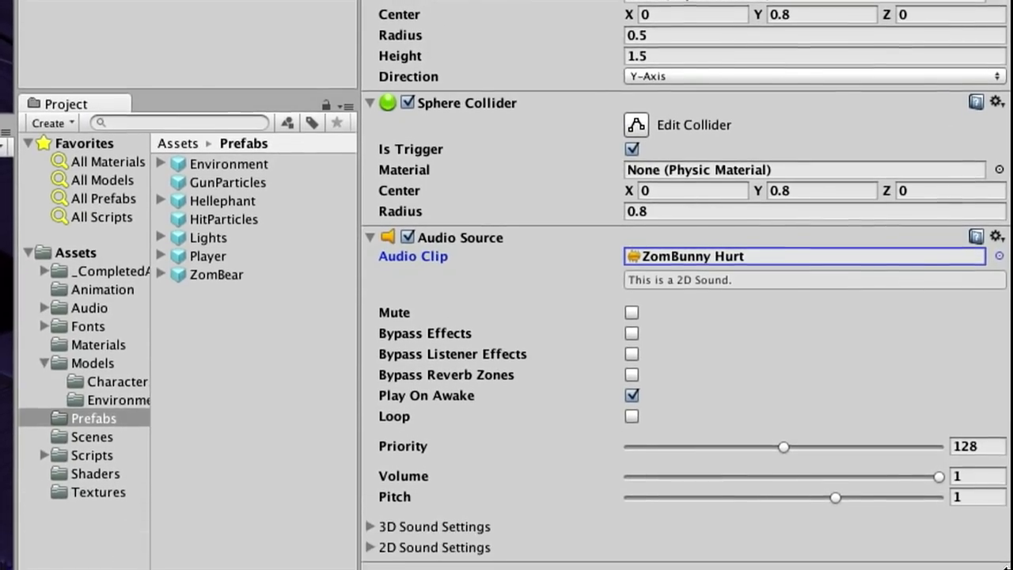
left_click(632, 386)
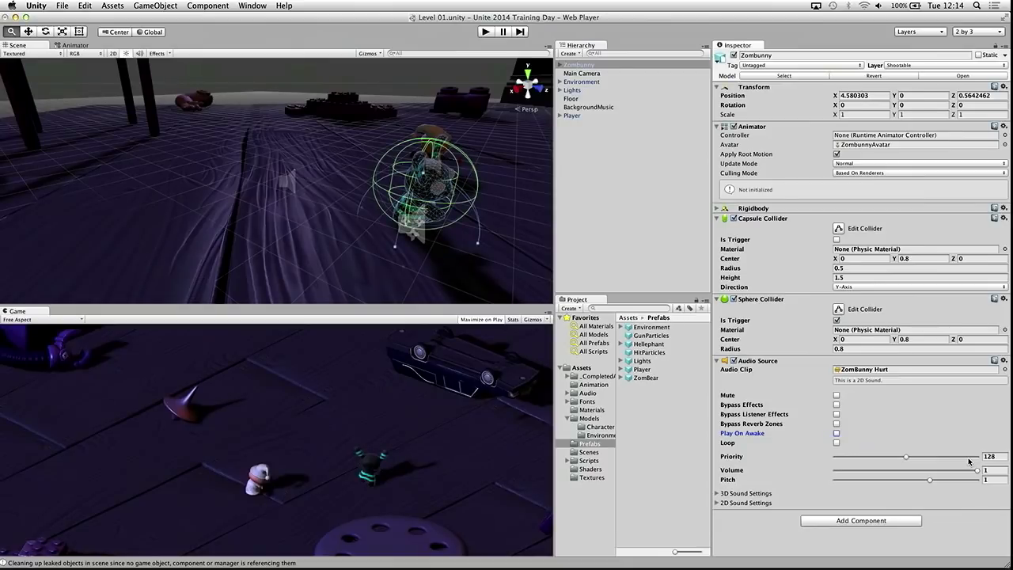
Open the Navigation window for the scene.
left_click(254, 5)
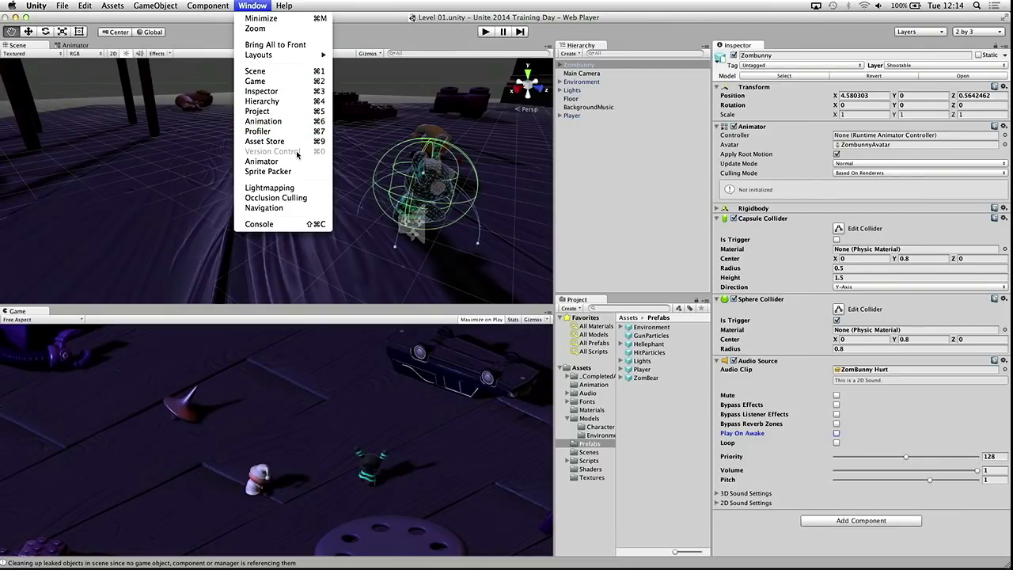
left_click(294, 209)
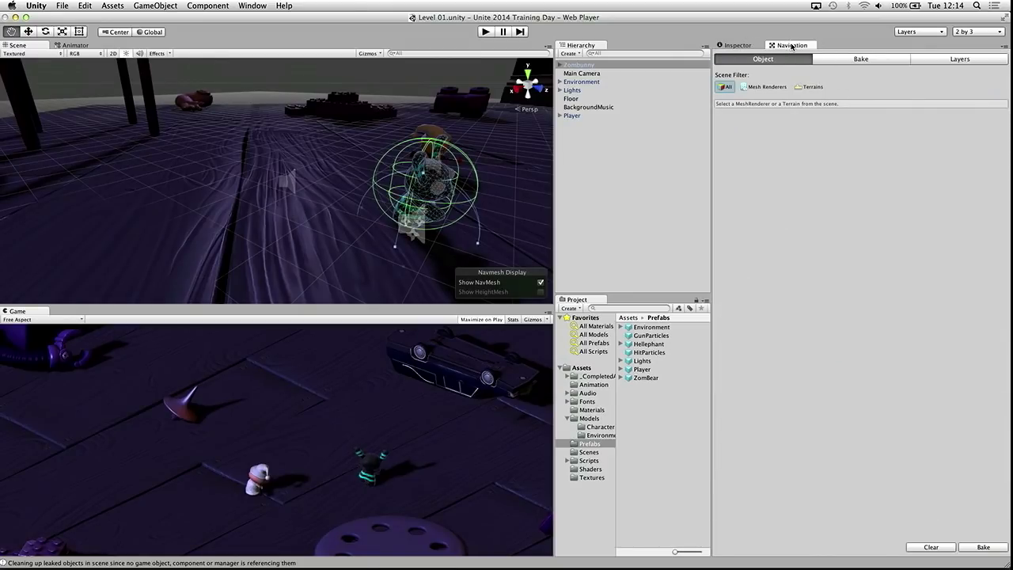
mouse_move(791, 46)
left_mouse_down()
mouse_move(744, 31)
mouse_move(787, 46)
left_mouse_up()
Return to the Zombunny's component settings and collapse its Capsule Collider, Sphere Collider and Audio Source.
left_click(586, 66)
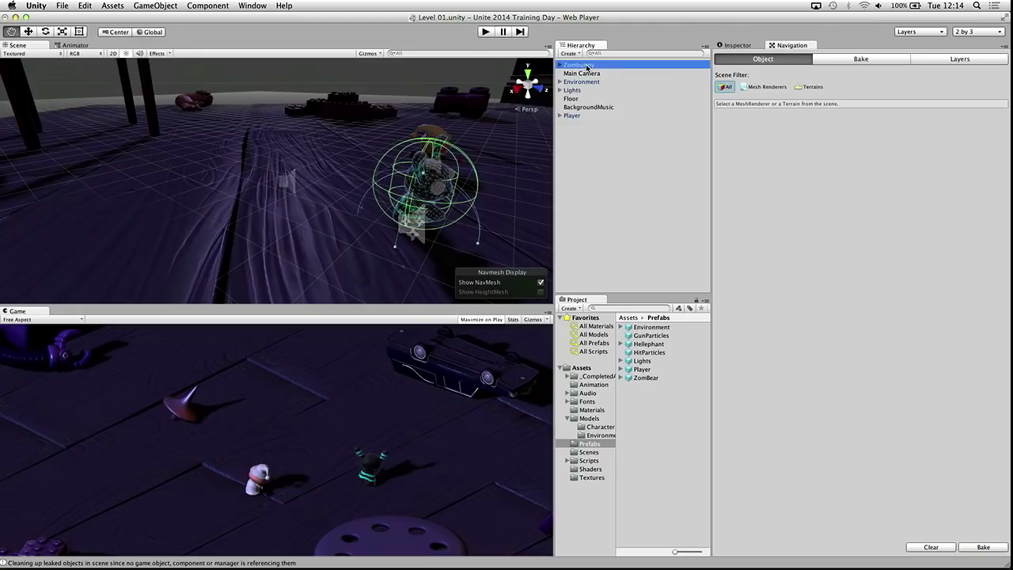
left_click(739, 45)
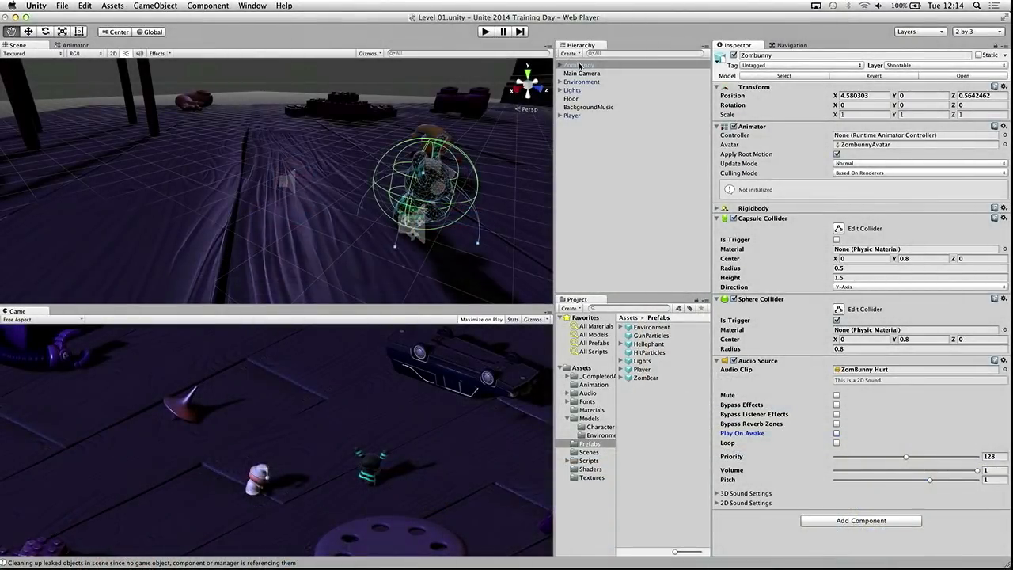
left_click(581, 65)
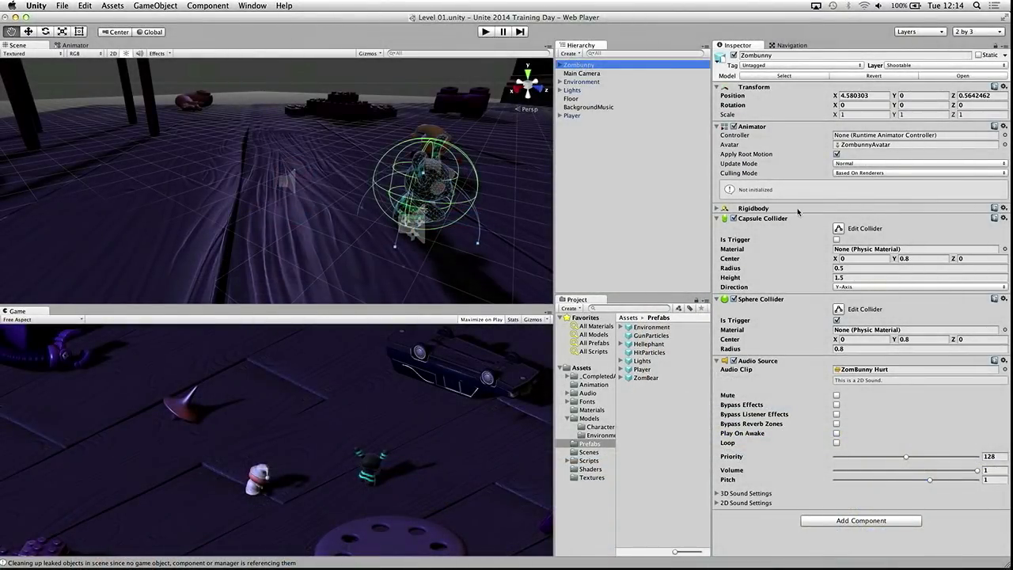
left_click(716, 218)
left_click(717, 229)
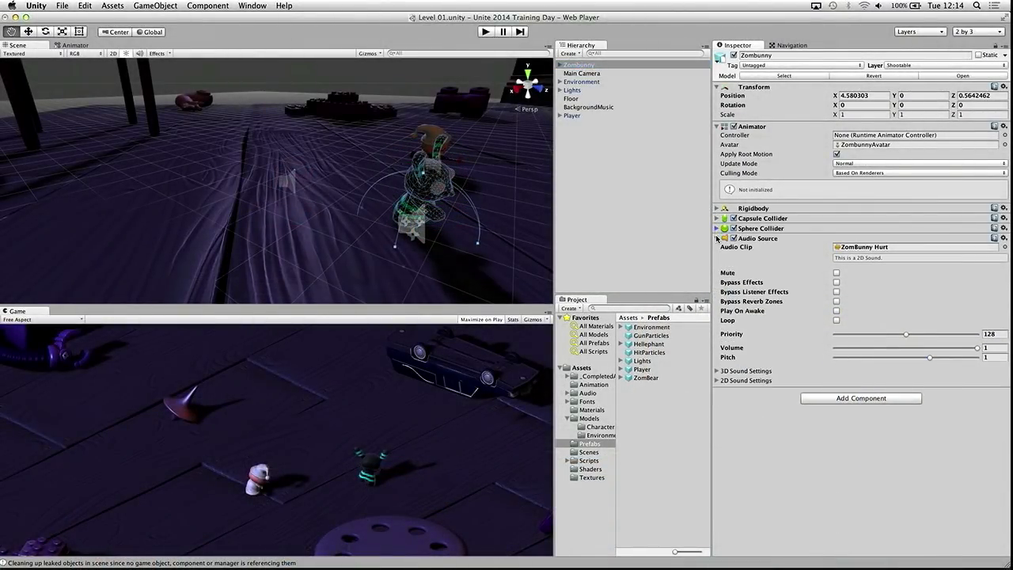
left_click(718, 238)
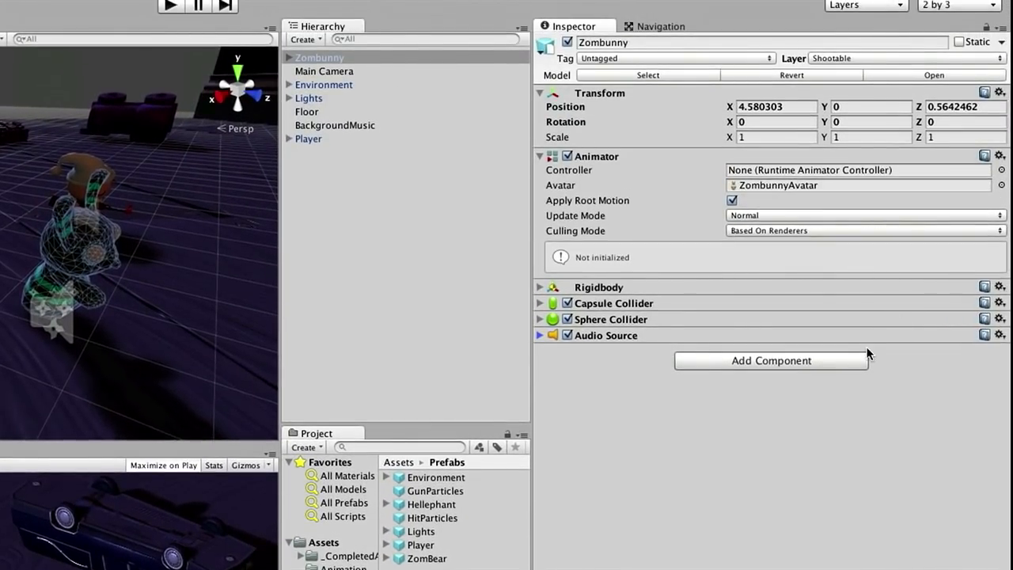
Add a Nav Mesh Agent component to the Zombunny.
left_click(847, 325)
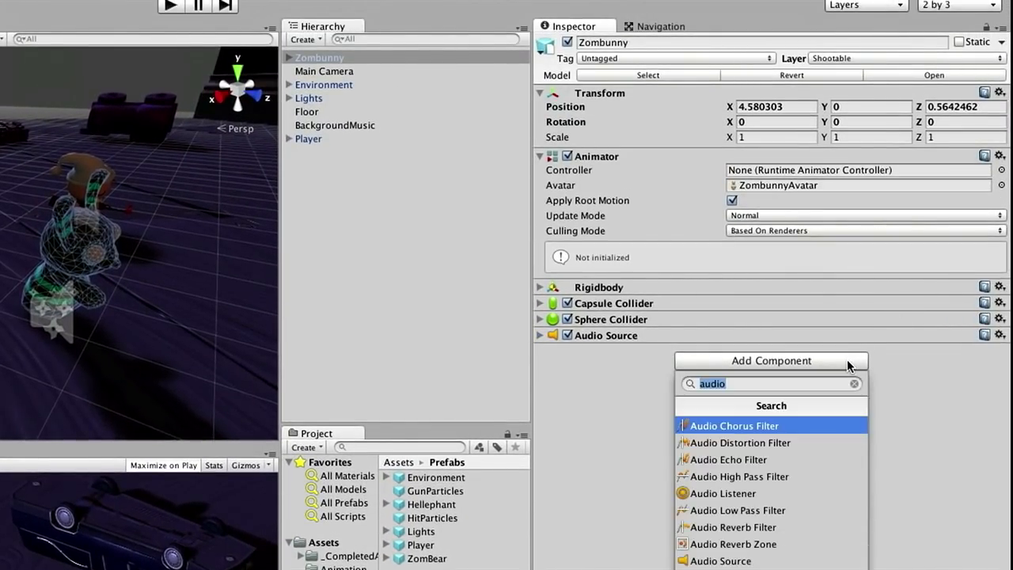
key("BackSpace")
type("Nav")
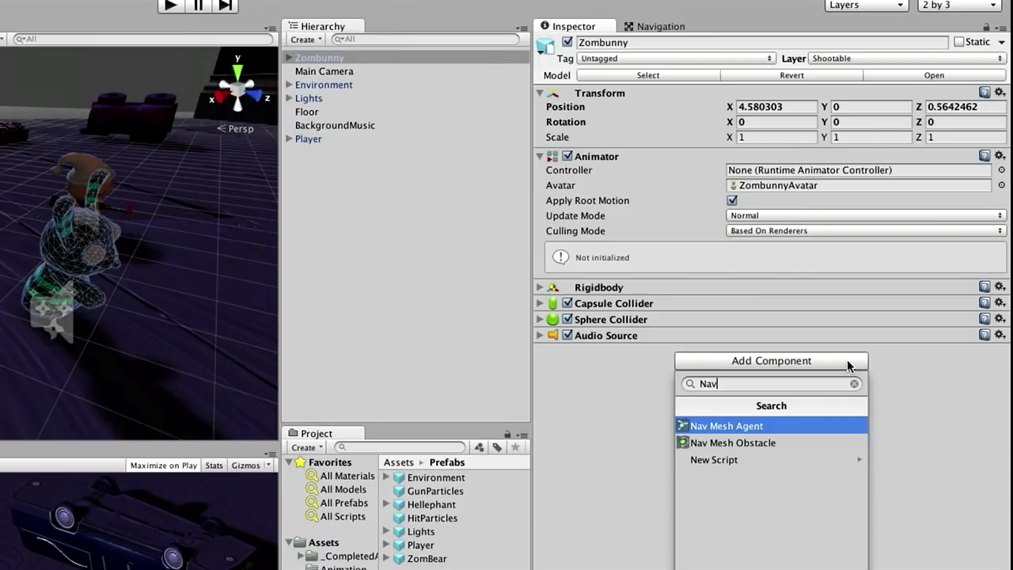
left_click(797, 426)
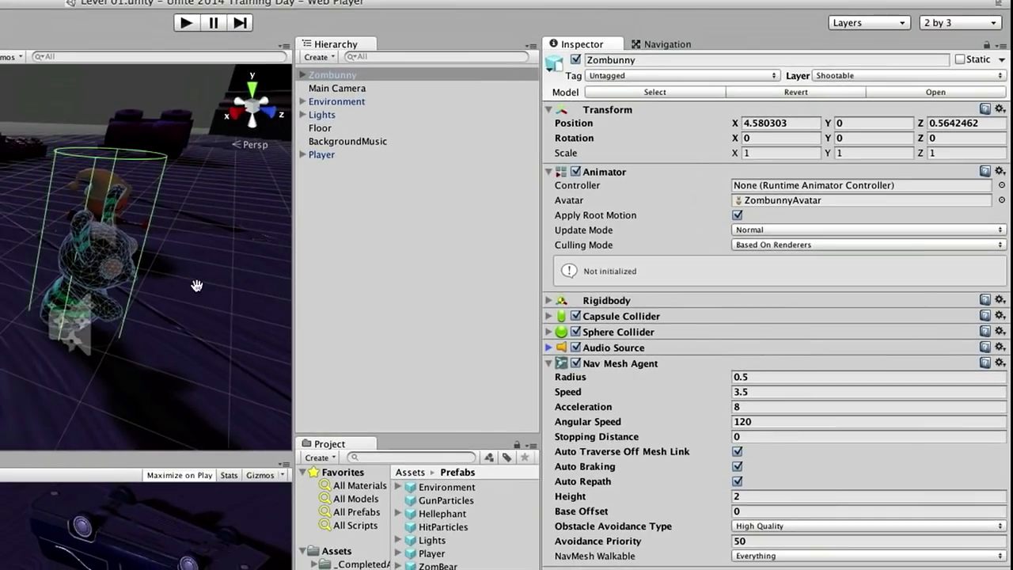
Set the Zombunny's Nav Mesh Agent to Radius 0.3, Speed 3, Stopping Distance 1.3 and Height 1.1.
left_click(765, 377)
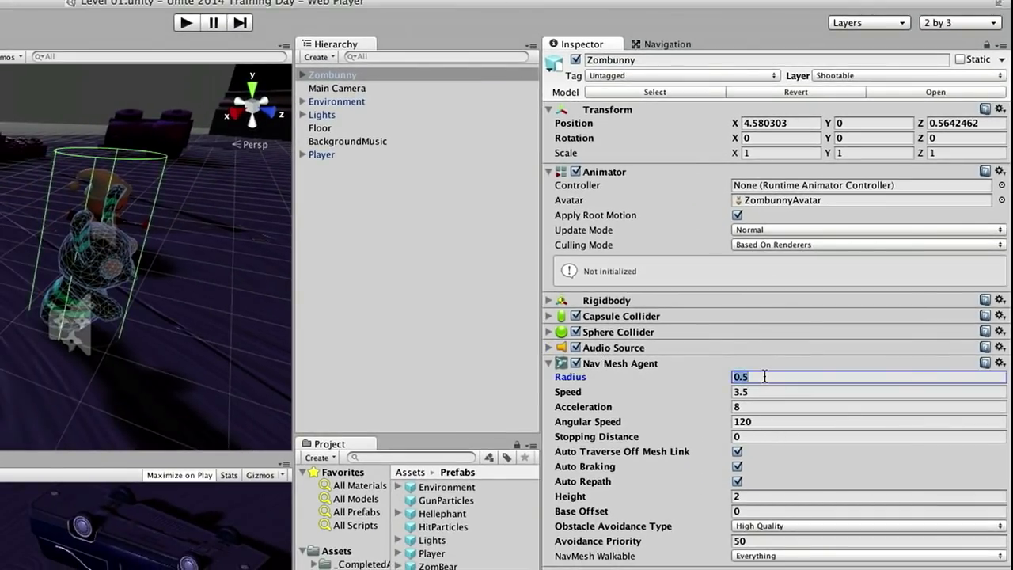
type(".3")
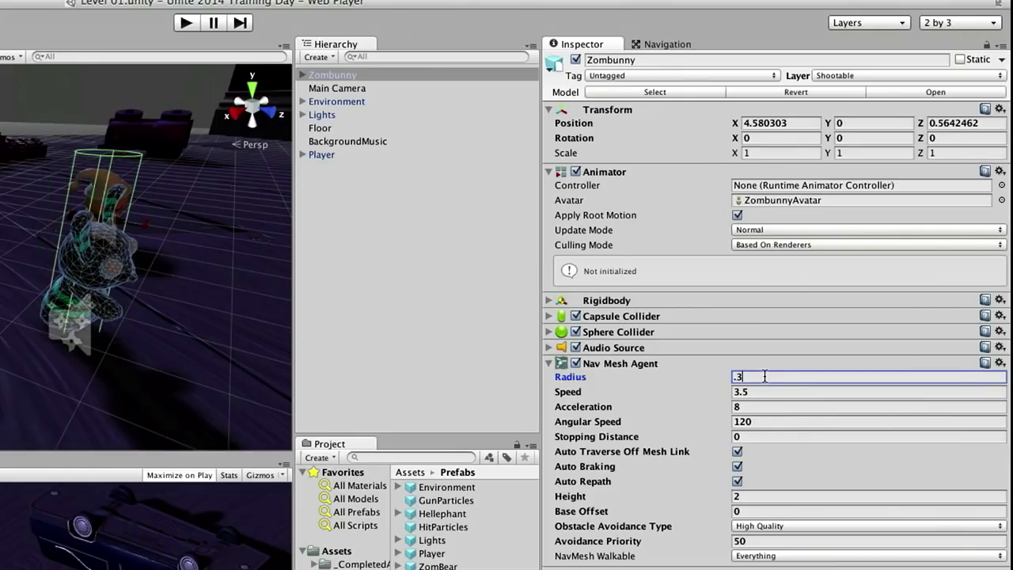
key("Tab")
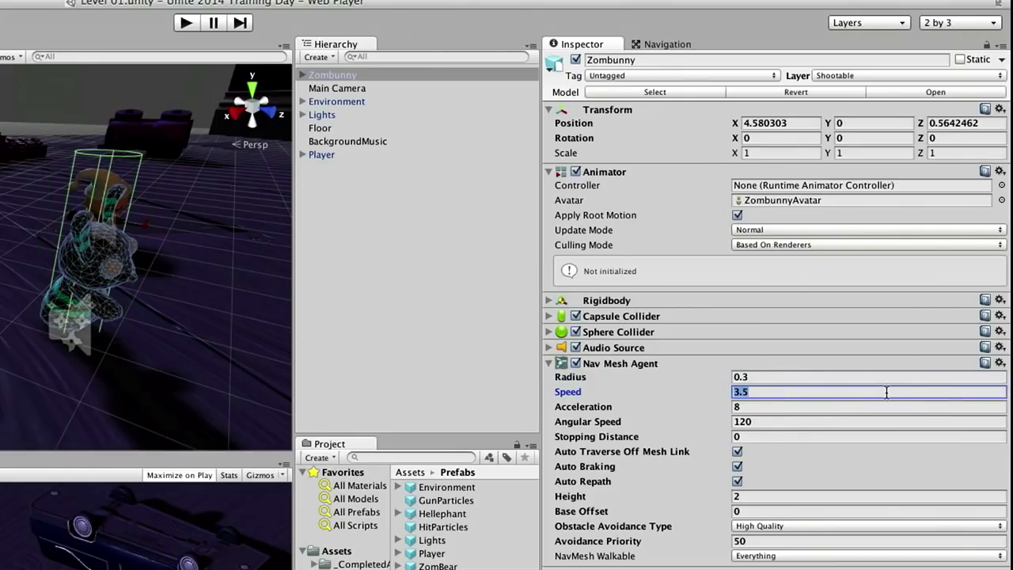
type("3")
left_click(757, 437)
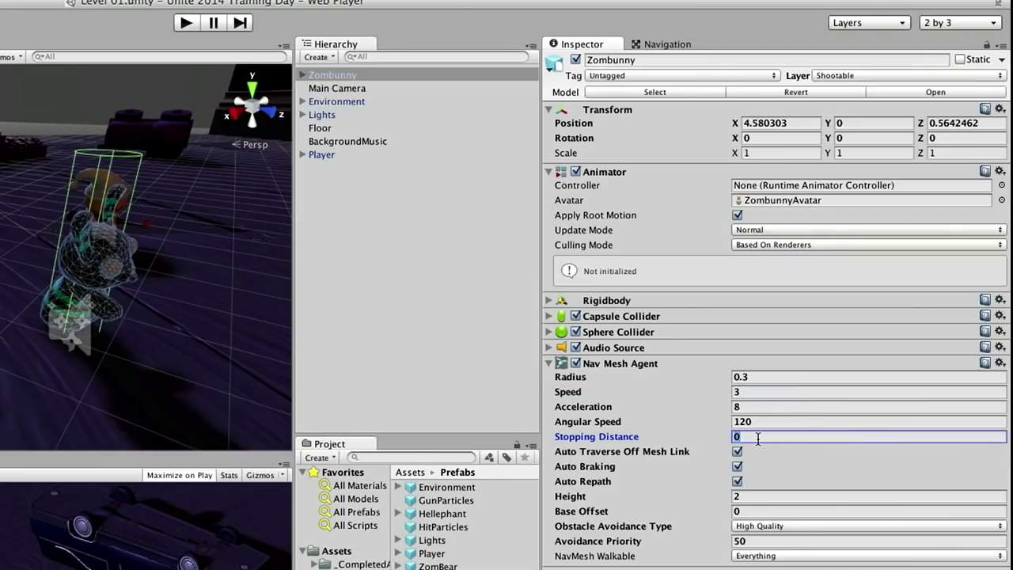
type("1.3")
left_click(762, 495)
type("1.1")
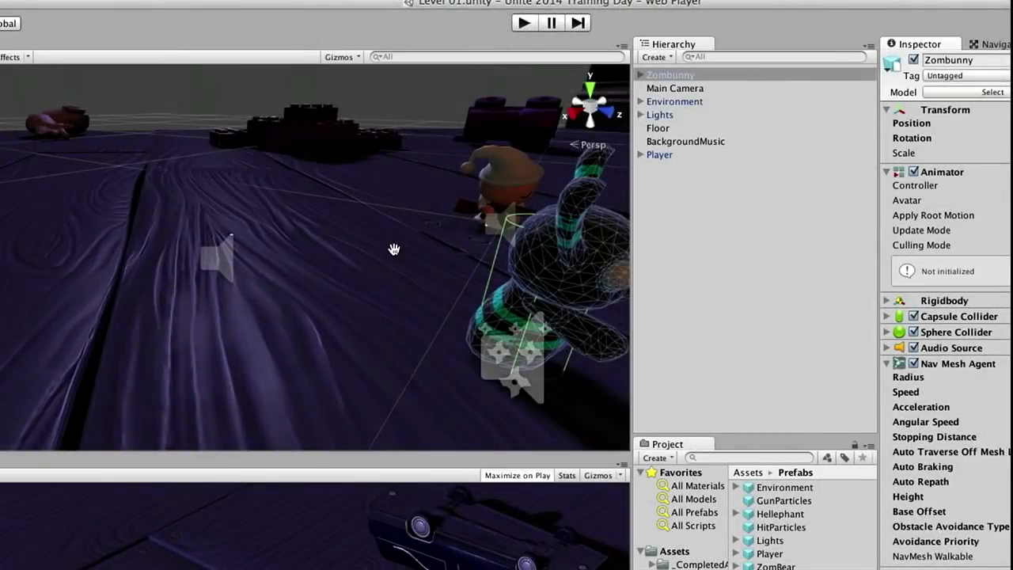
Examine the Zombunny's agent cylinder up close and its surroundings across the whole room.
middle_click_drag(394, 248, 309, 250)
left_click_drag(309, 250, 154, 245)
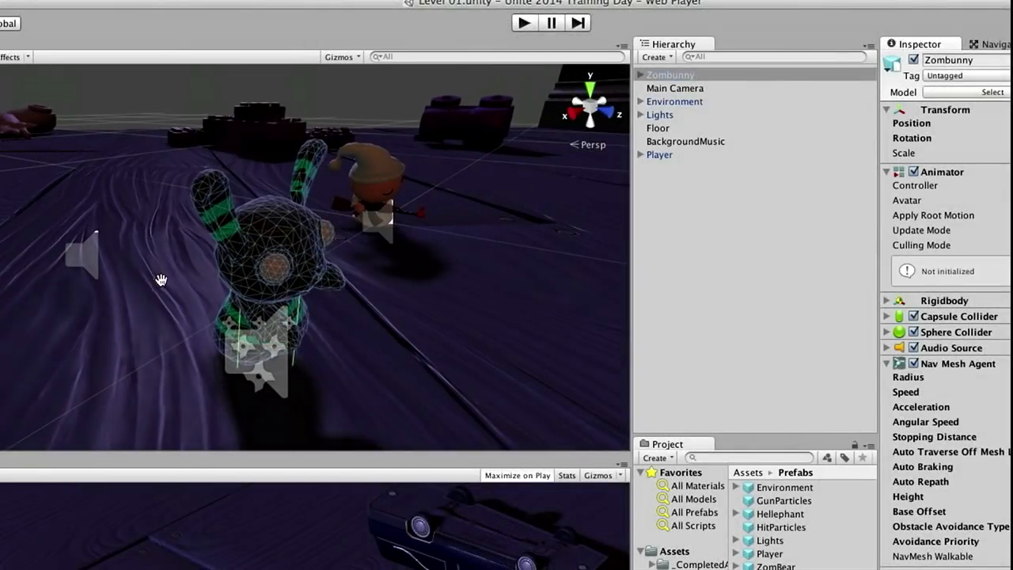
left_click_drag(151, 299, 182, 260, "alt")
right_click_drag(182, 261, 186, 264, "alt")
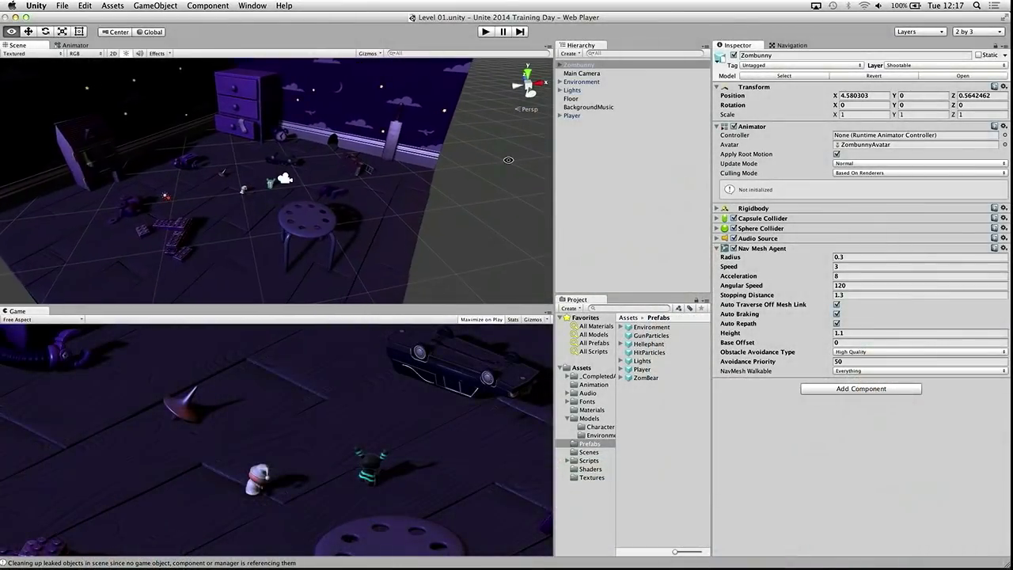
left_click_drag(507, 161, 347, 184, "alt")
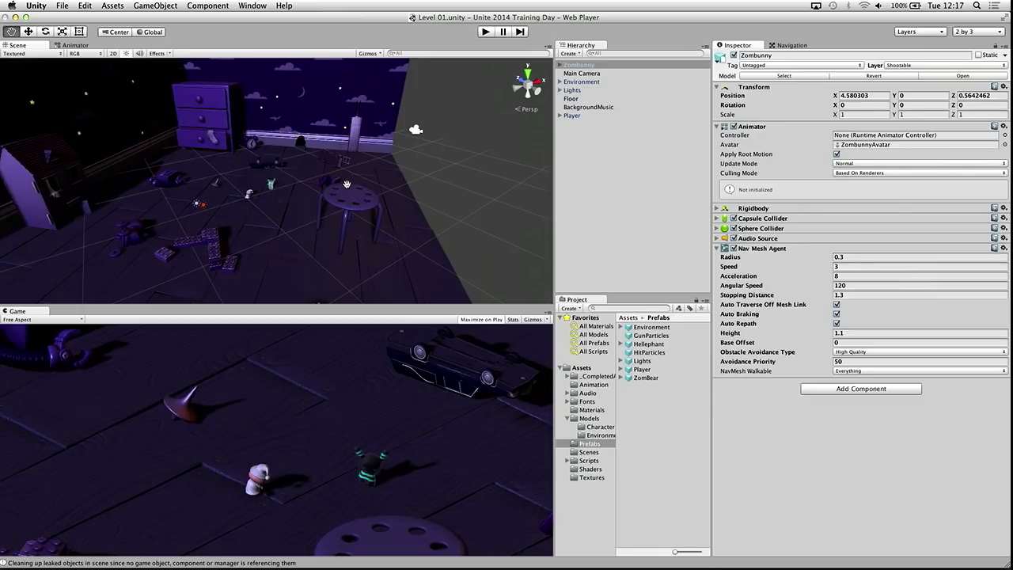
Select the Environment object, inspect its obstacles around the floor, and check which Static flags it has enabled.
left_click(585, 82)
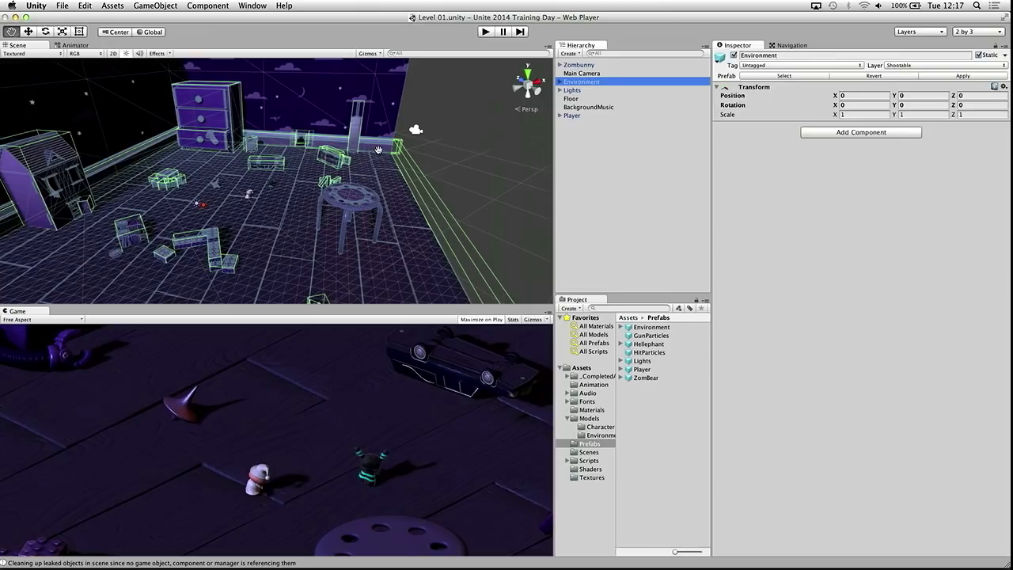
left_click_drag(379, 150, 224, 207, "alt")
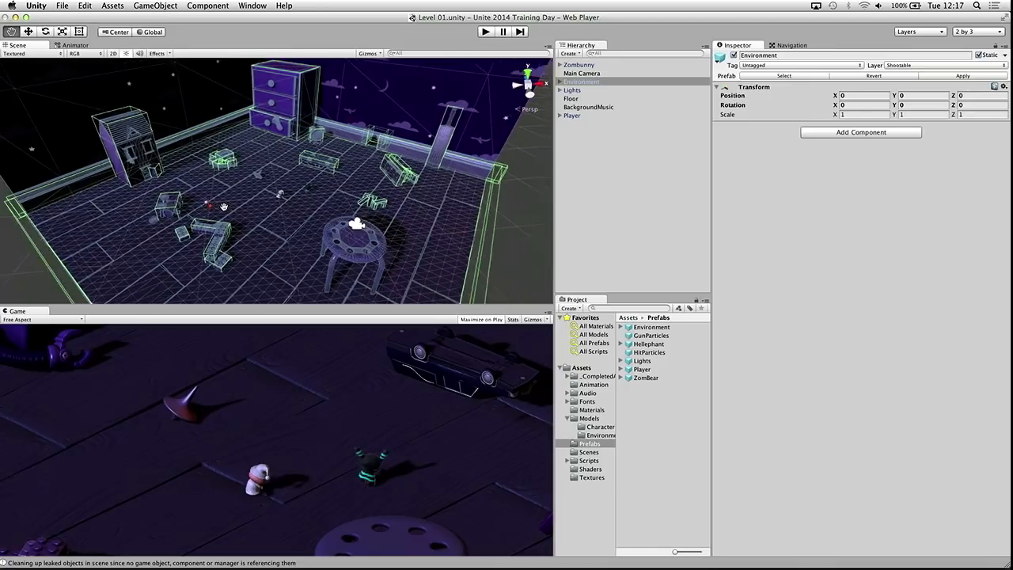
scroll(224, 207, "up", 10)
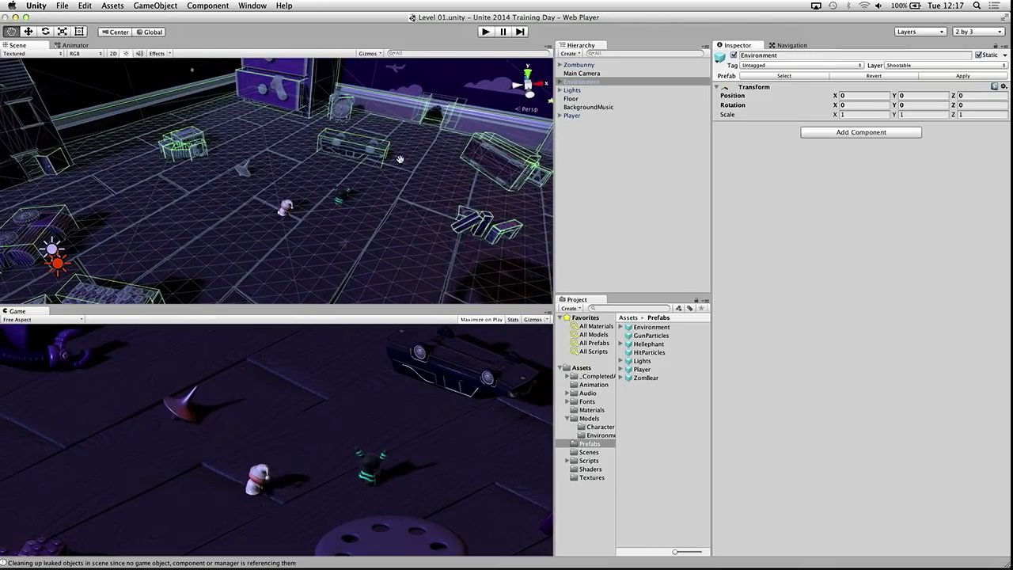
left_click_drag(151, 257, 257, 178)
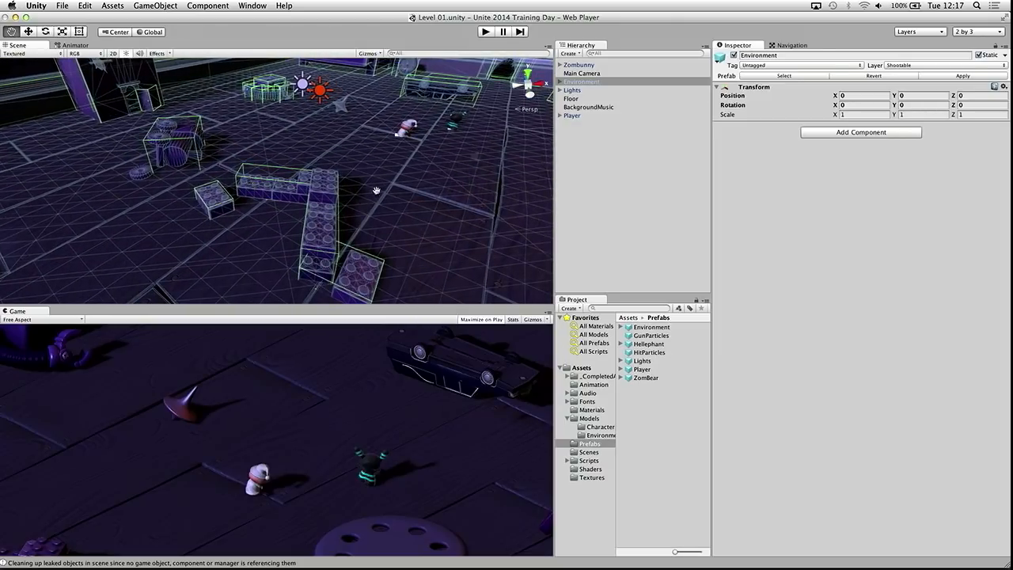
left_click_drag(438, 142, 281, 279)
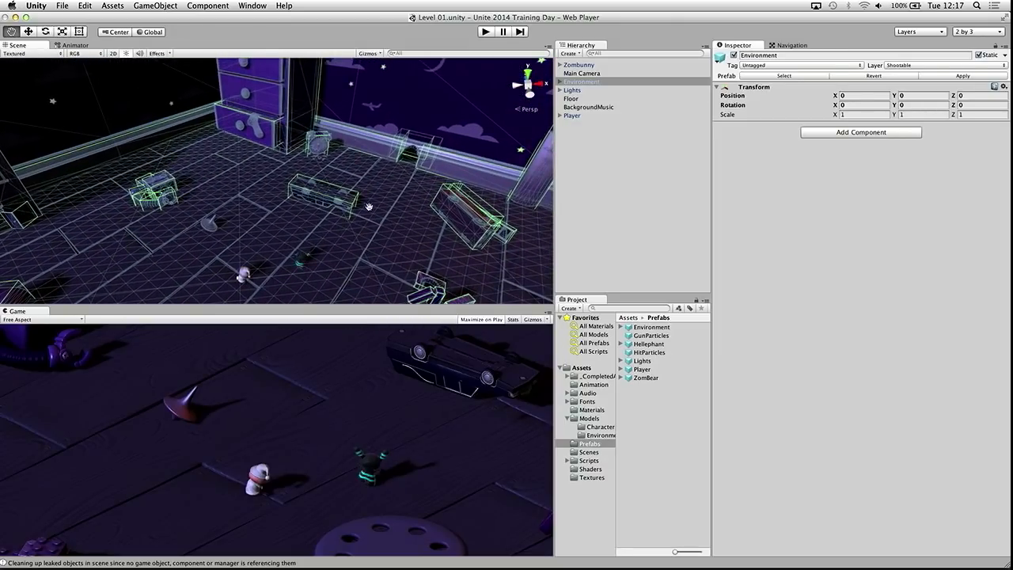
left_click_drag(361, 200, 309, 196)
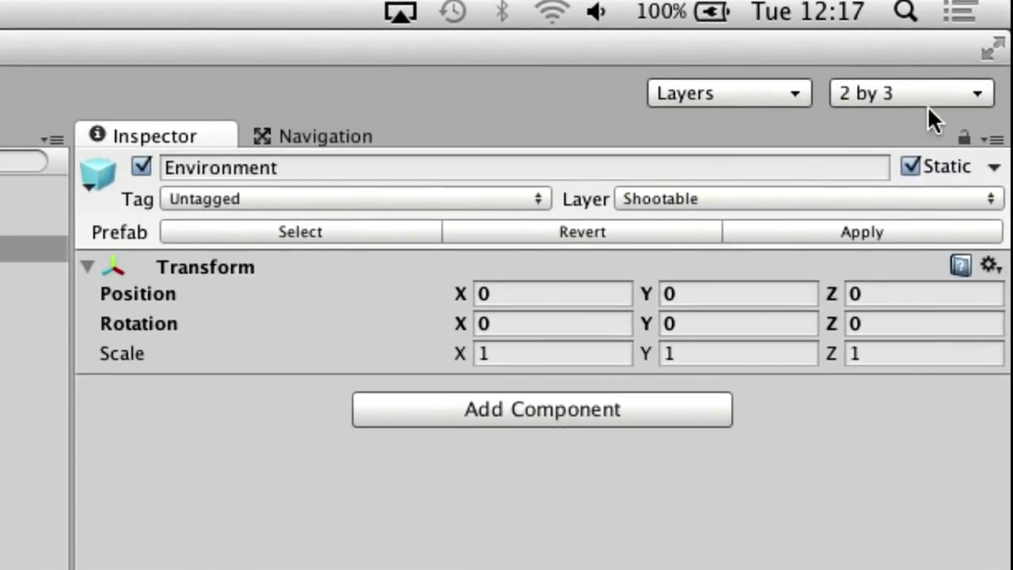
left_click(993, 167)
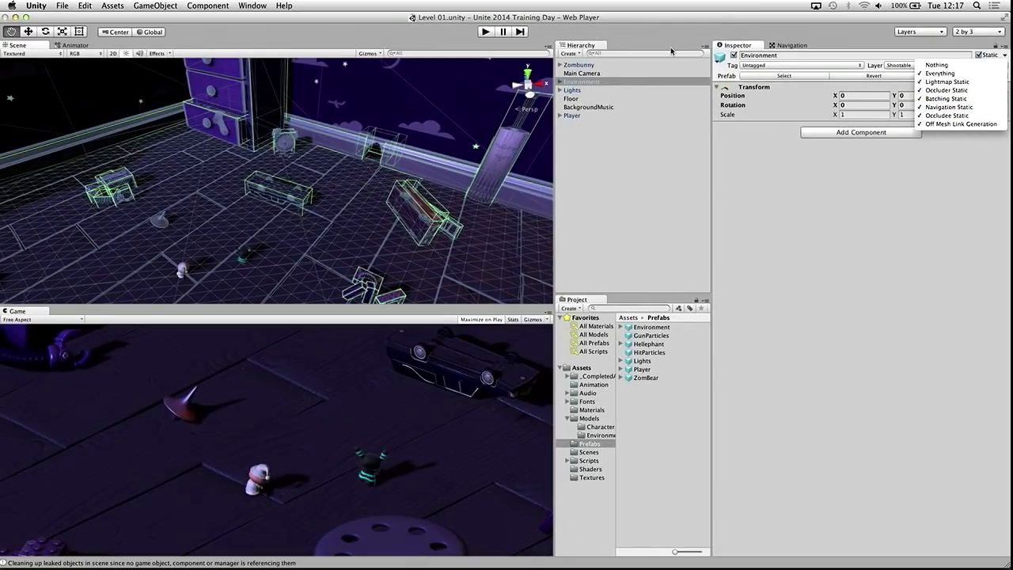
left_click(820, 25)
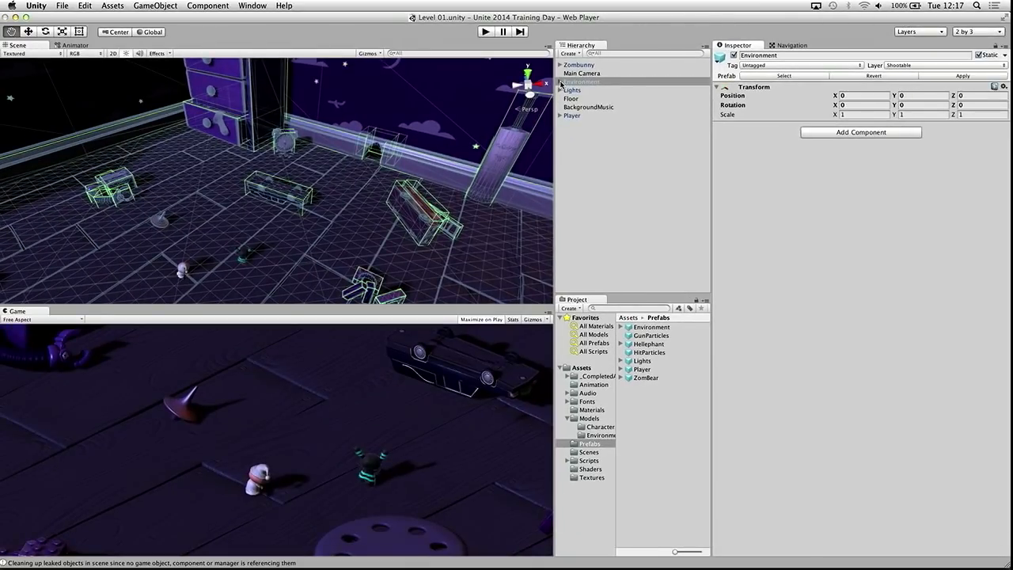
left_click(562, 83)
left_click(561, 83)
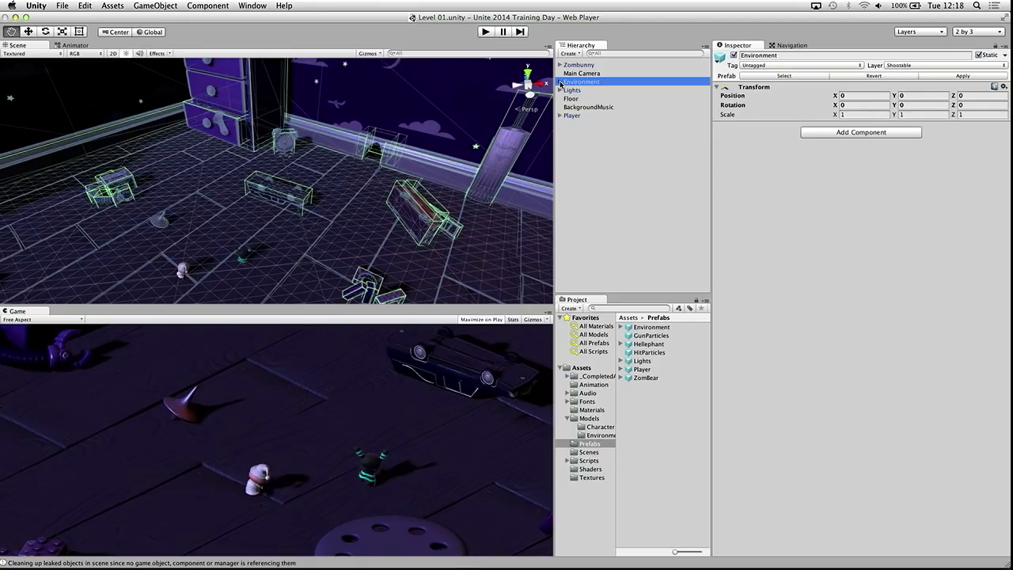
Open the navigation mesh bake settings and set the Radius to 0.75.
left_click(788, 47)
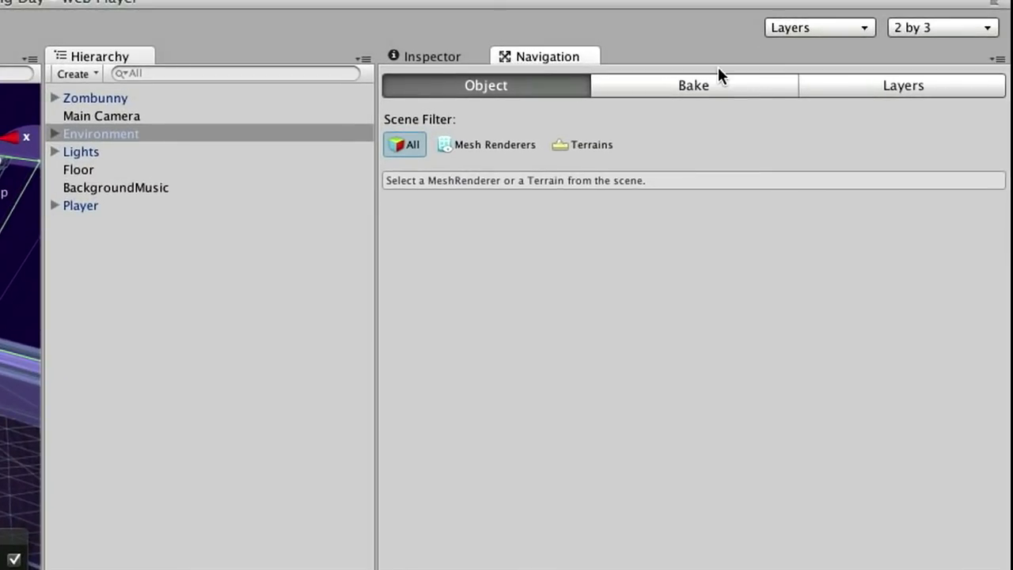
left_click(722, 84)
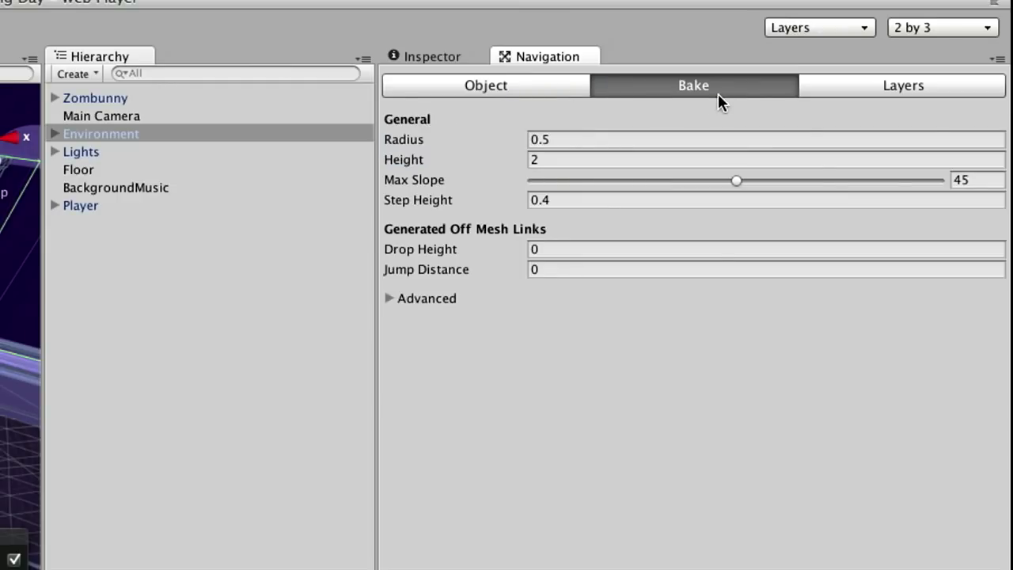
left_click(545, 139)
type("0.75")
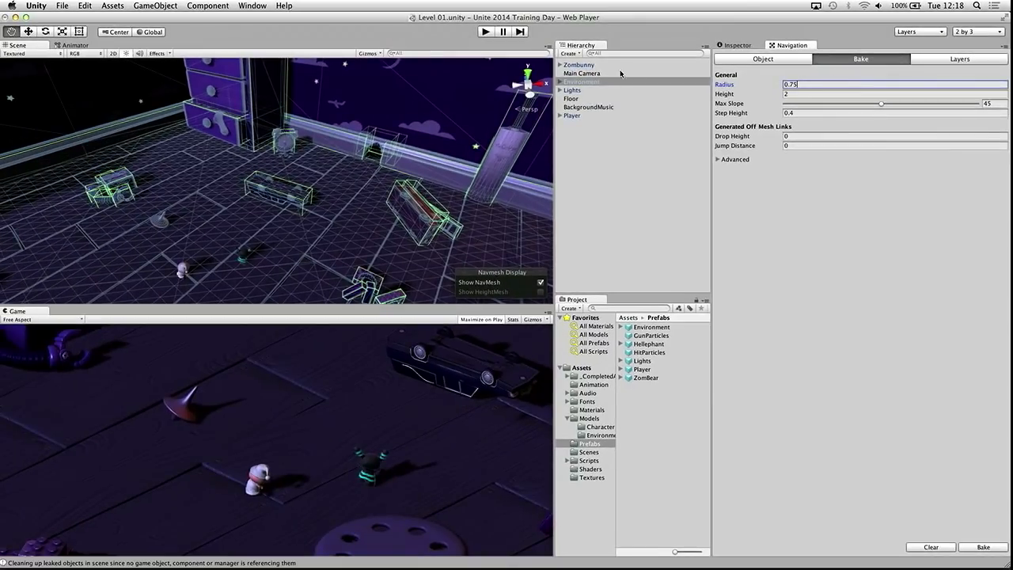
Frame the Zombunny in the scene and examine its size and agent cylinder from several angles.
double_click(579, 64)
key("f")
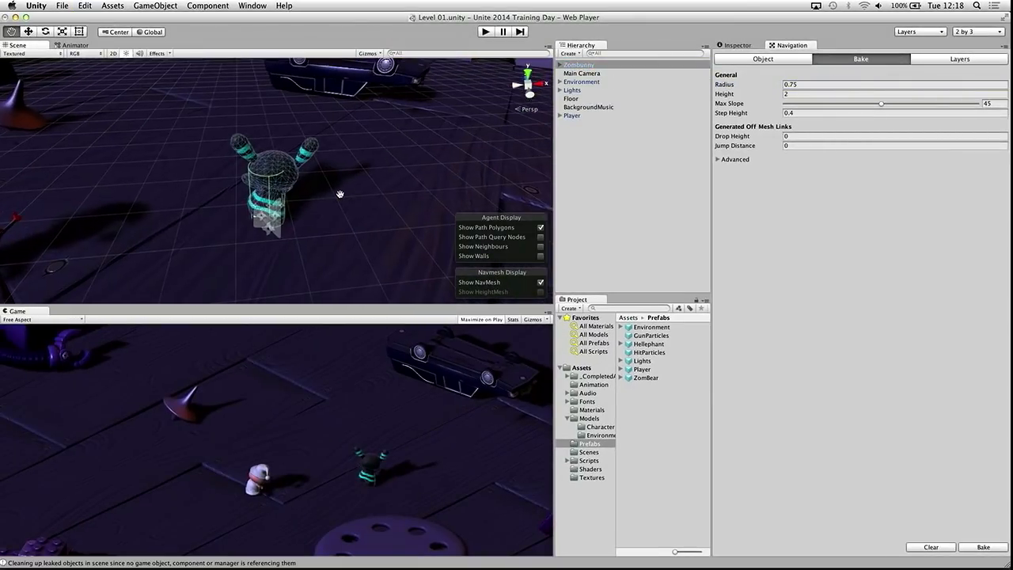
scroll(384, 201, "up", 5)
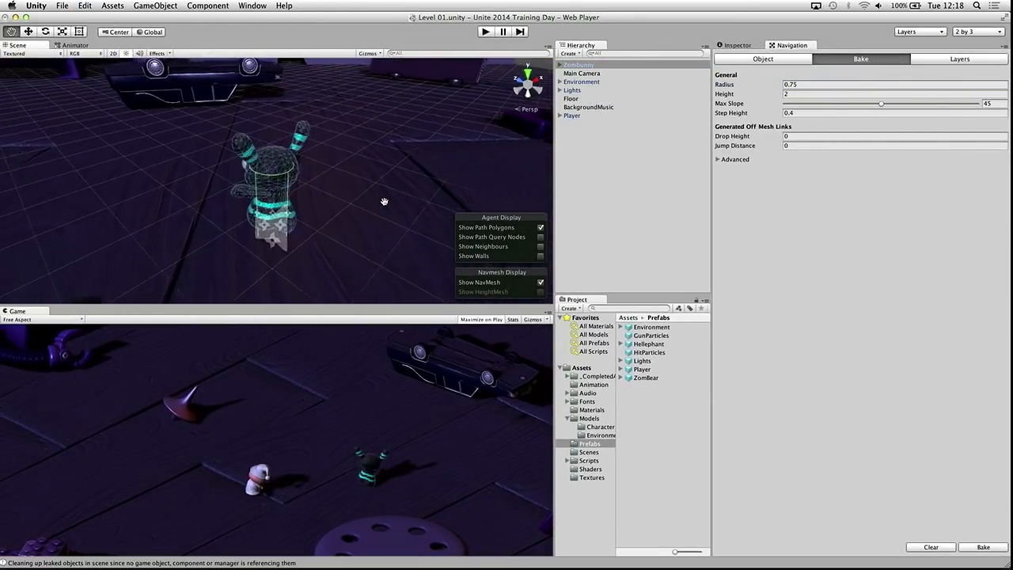
scroll(384, 201, "down", 3)
left_click_drag(385, 202, 491, 240, "alt")
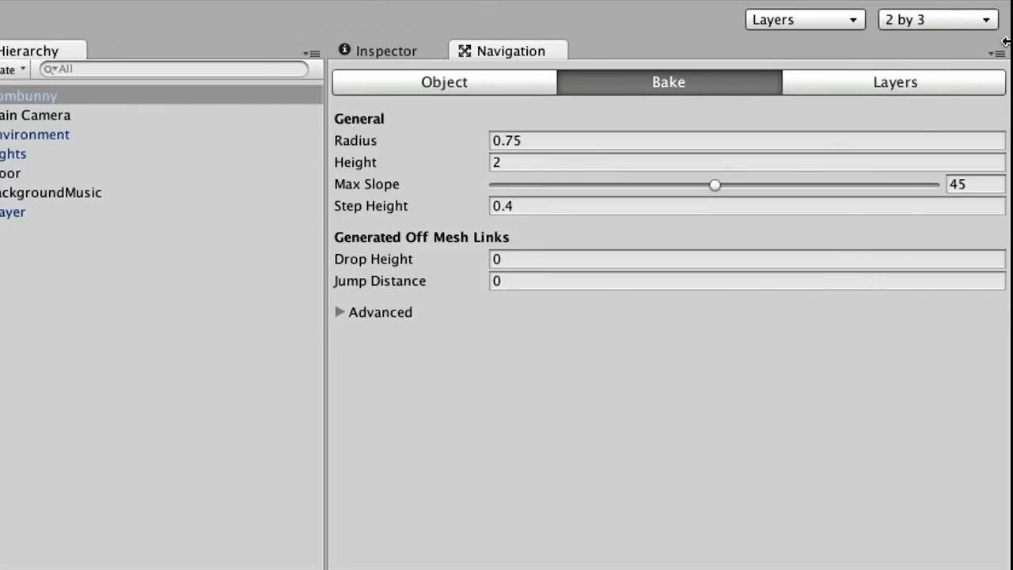
Set the navigation bake Height to 1.2 and Step Height to 0.1, and expand the Advanced bake settings.
left_click(555, 158)
type("1.")
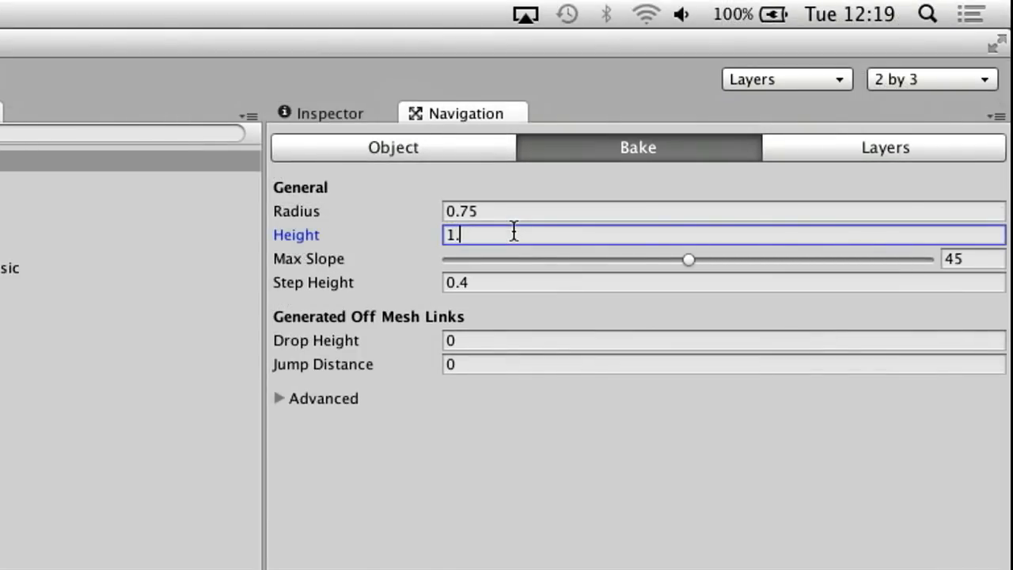
type("2")
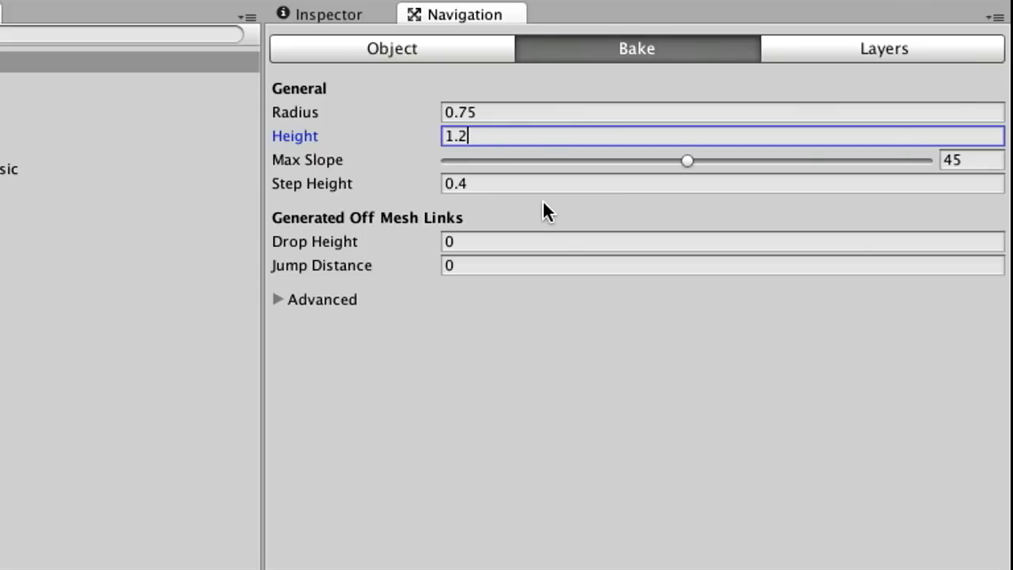
left_click(463, 184)
left_click(489, 184)
key("BackSpace")
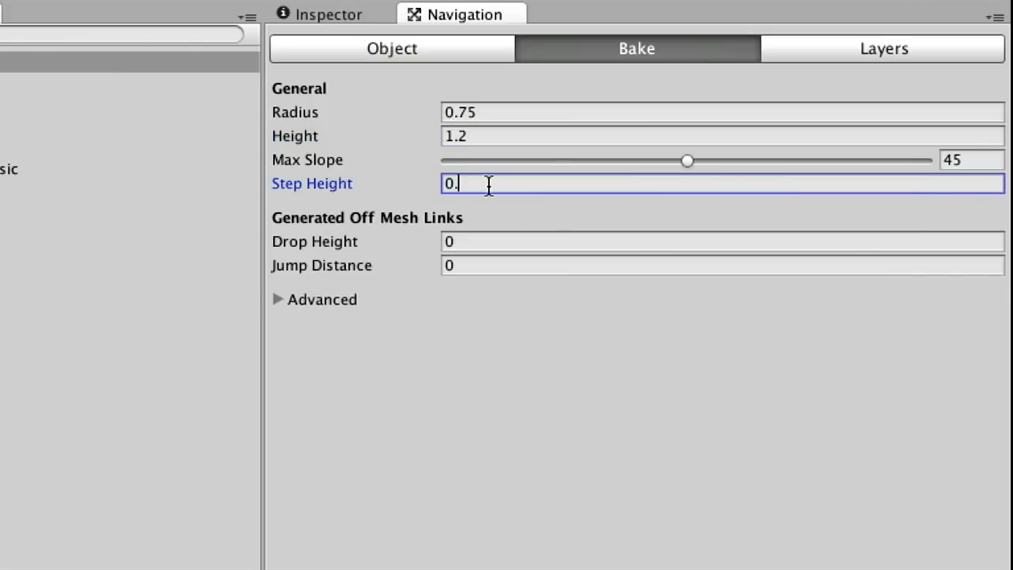
type("1")
left_click(277, 301)
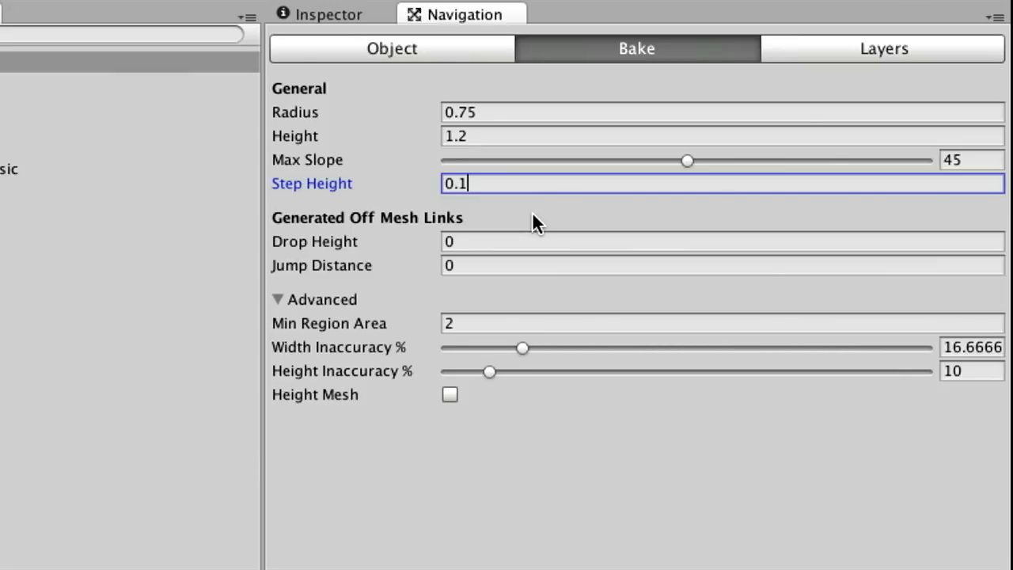
Set the Width Inaccuracy to 1% and bake the navigation mesh for the level floor.
left_click(277, 299)
left_click(278, 299)
left_click_drag(518, 348, 368, 351)
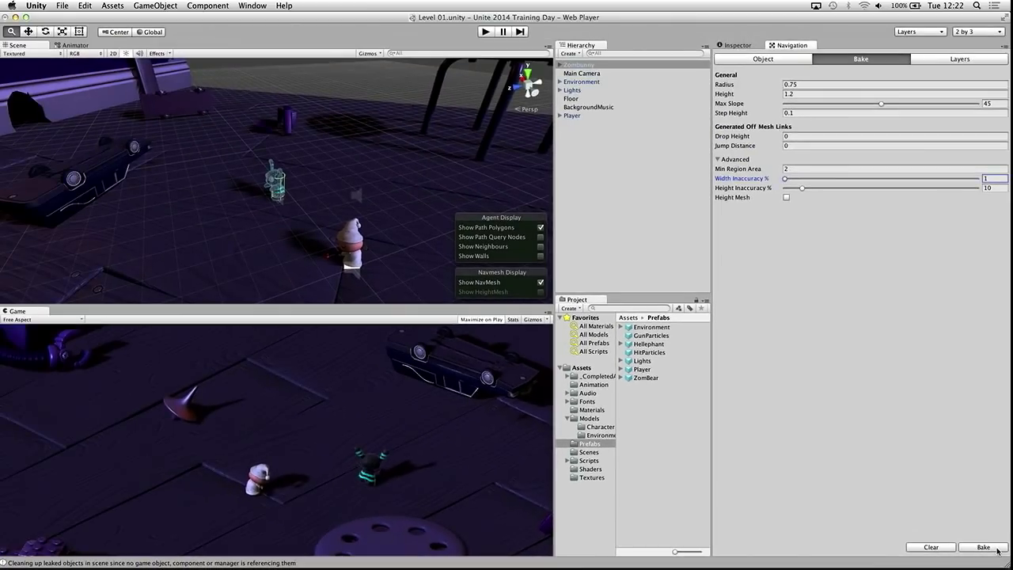
left_click(997, 549)
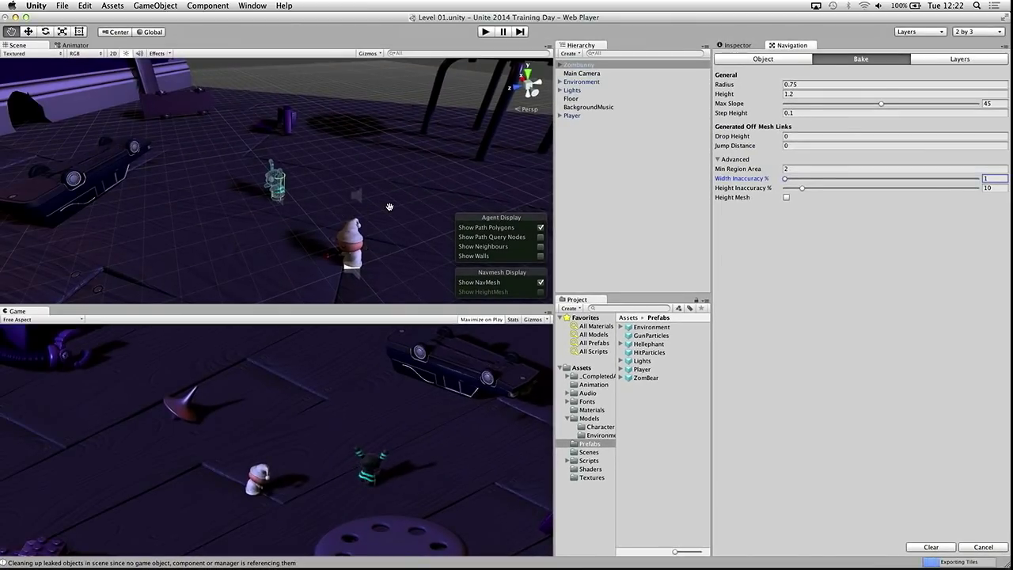
scroll(389, 206, "down", 10)
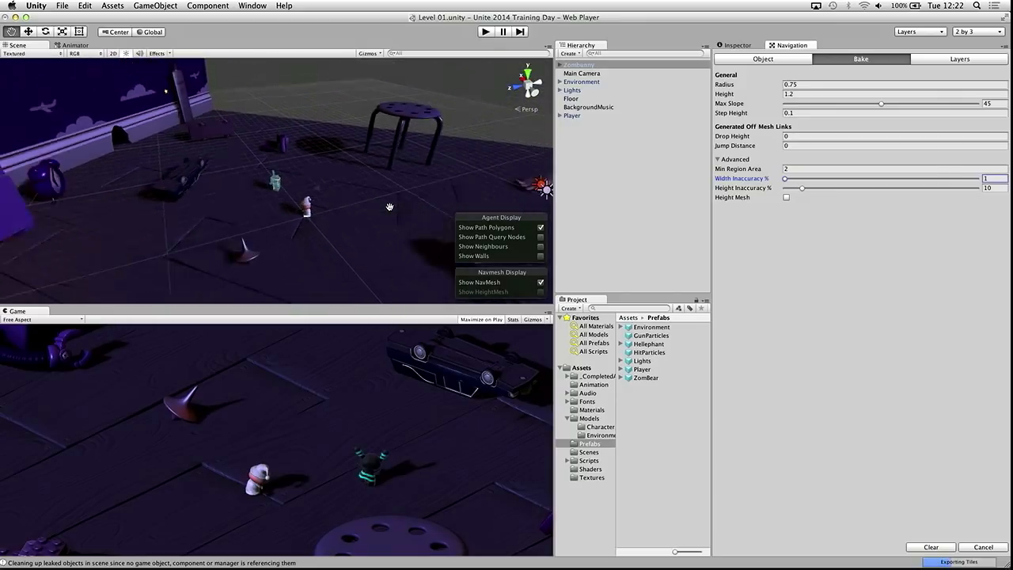
scroll(390, 206, "down", 5)
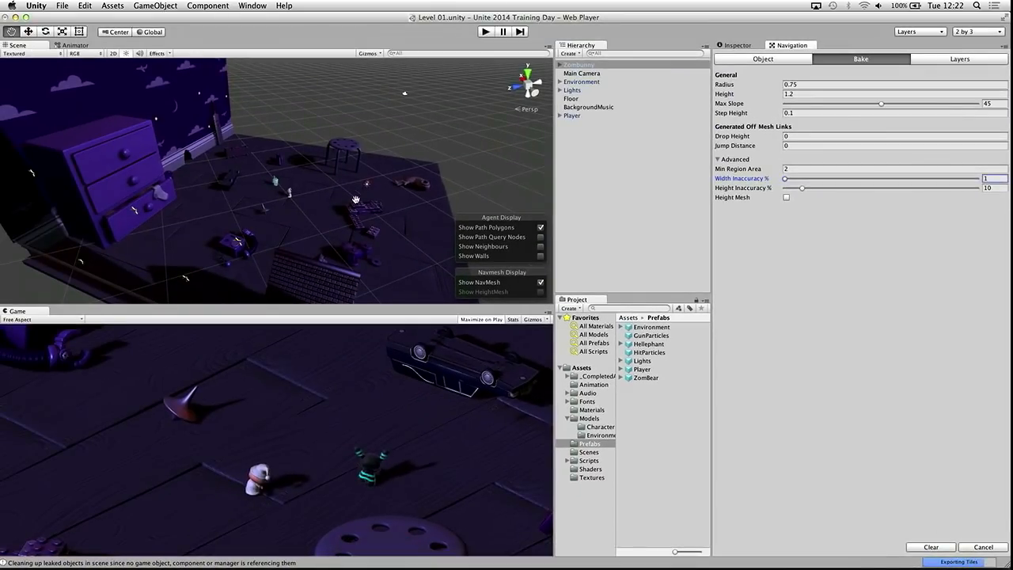
left_click_drag(357, 199, 18, 209, "alt")
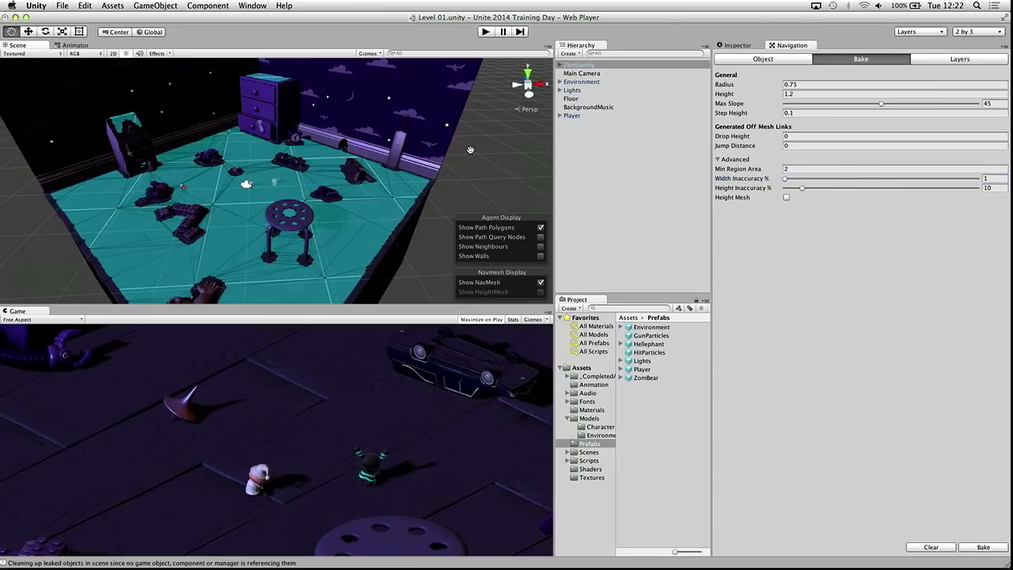
key("shift+space")
key("shift+space")
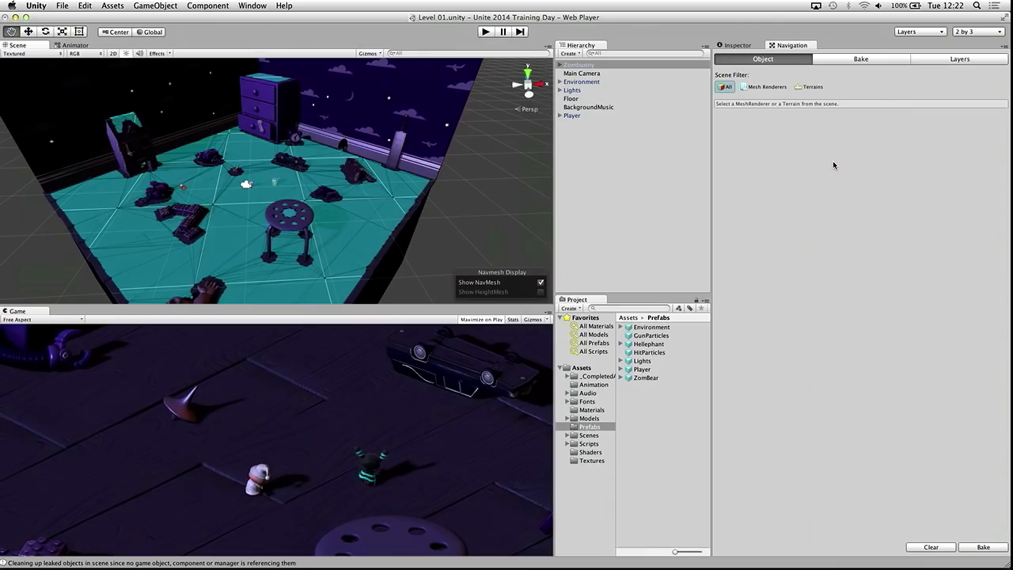
Widen the Scene and Game views slightly, and save the level scene with the Zombunny selected.
left_click_drag(556, 235, 577, 234)
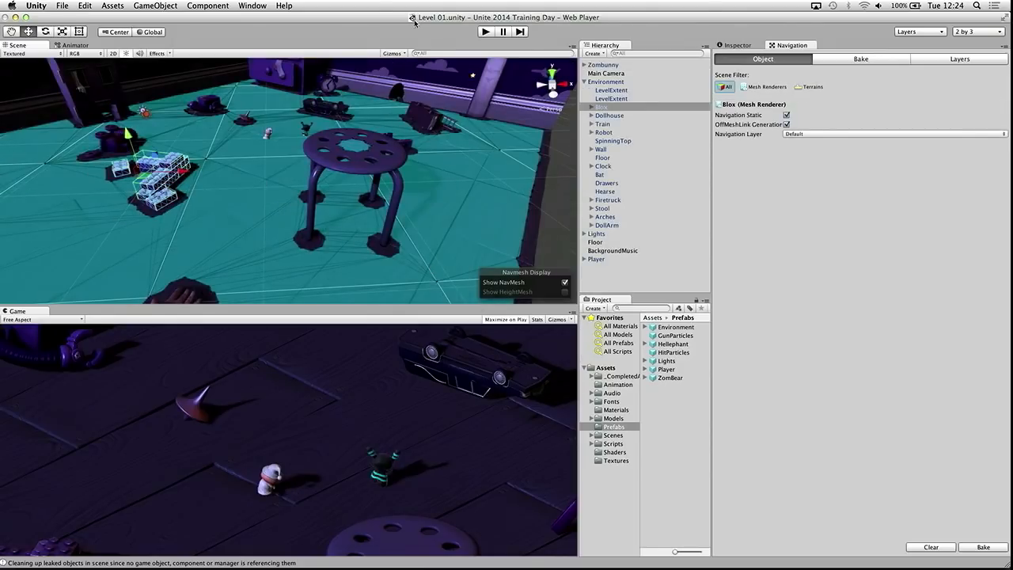
left_click(609, 66)
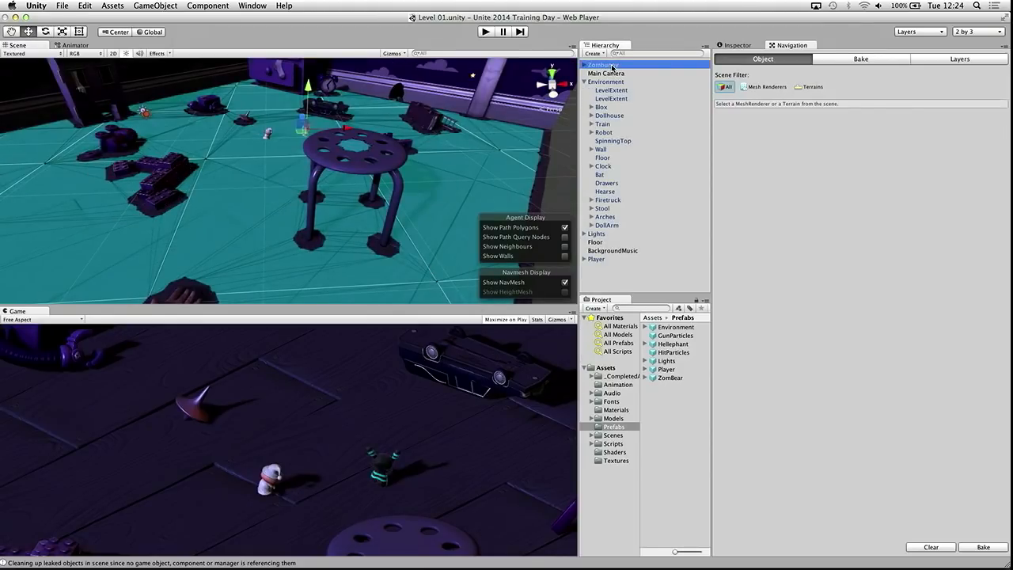
key("super+s")
Create an Animator Controller named EnemyAC in the Animation folder.
left_click(612, 386)
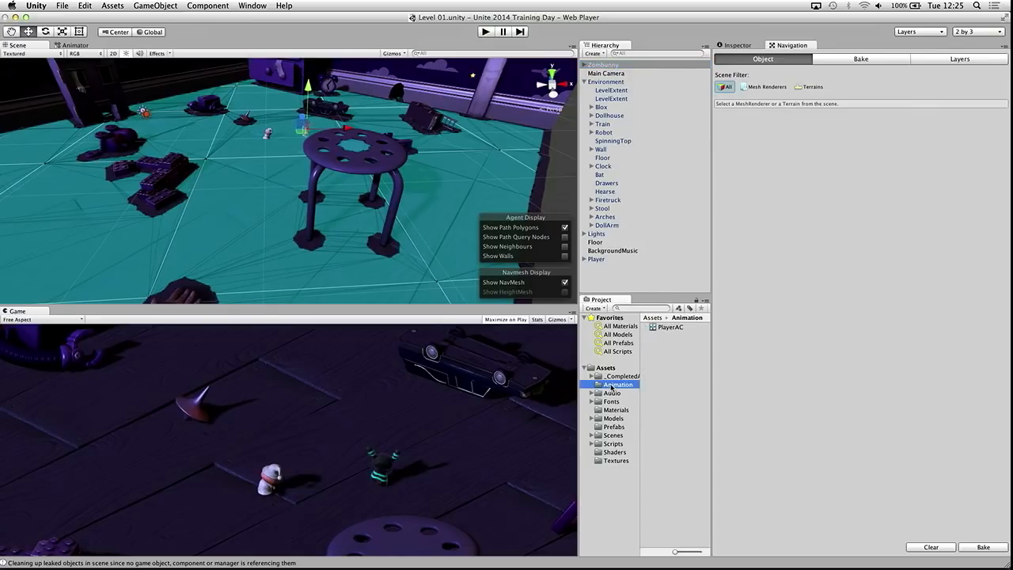
left_click(599, 309)
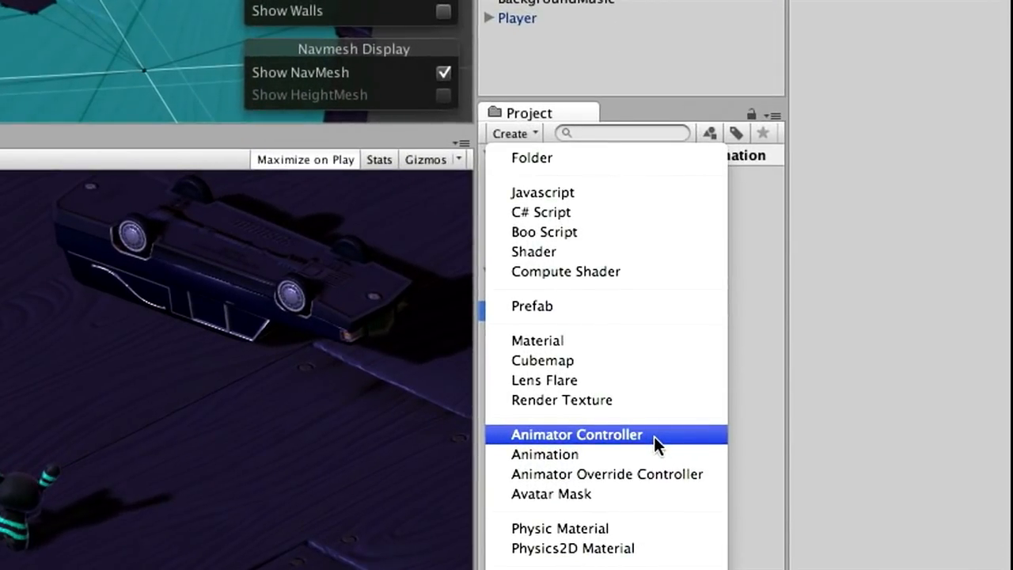
left_click(654, 436)
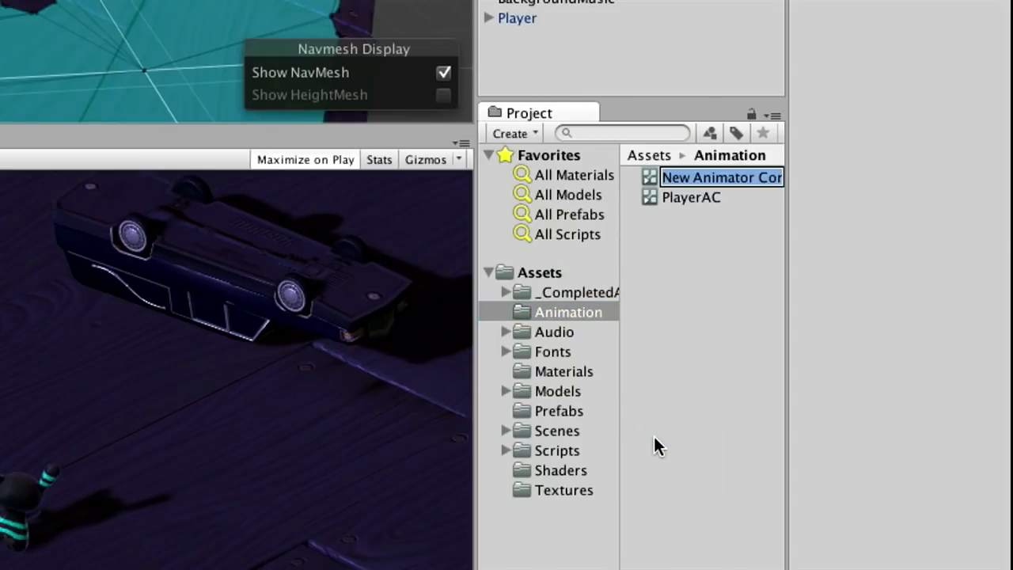
type("EnemyAc")
key("Return")
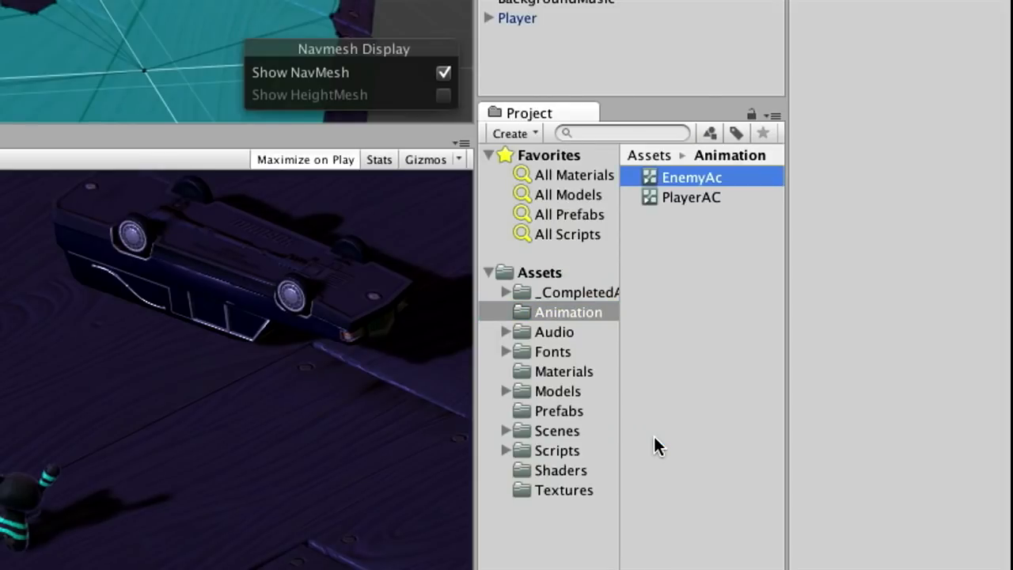
key("Return")
type("EnemyAC")
key("Return")
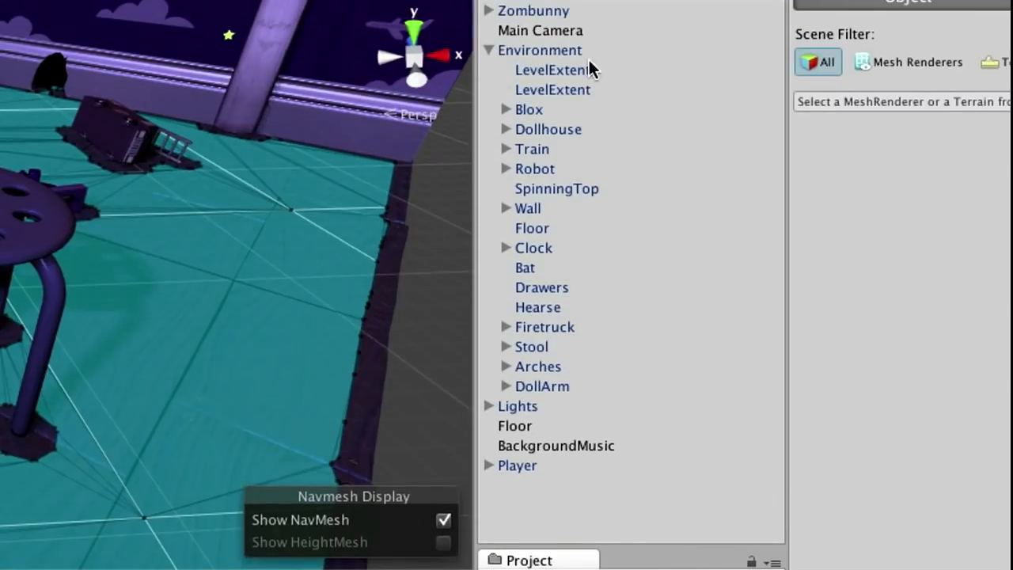
Collapse the Environment hierarchy and assign EnemyAC as the controller of the Zombunny's Animator component.
left_click(490, 50)
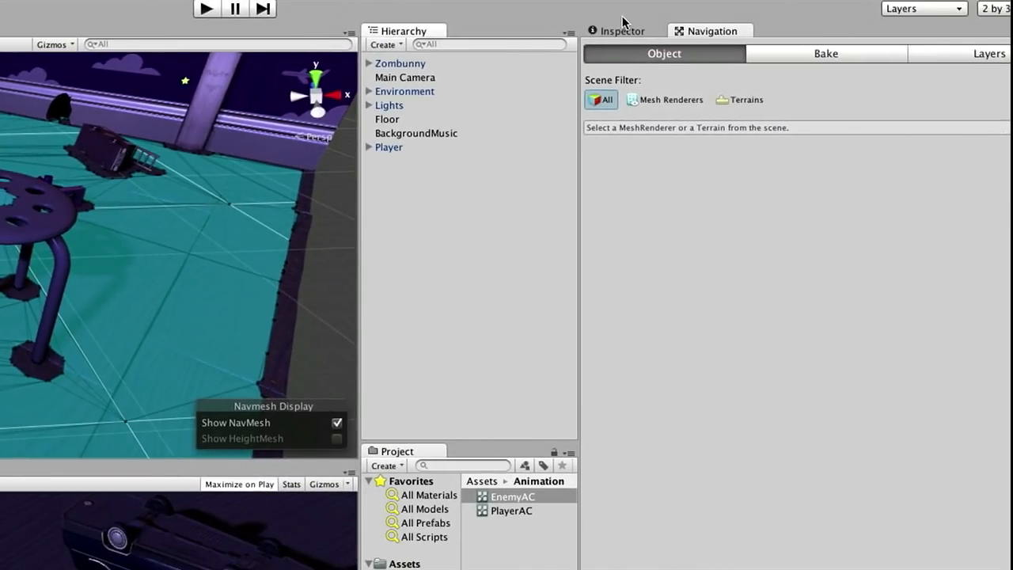
left_click(619, 31)
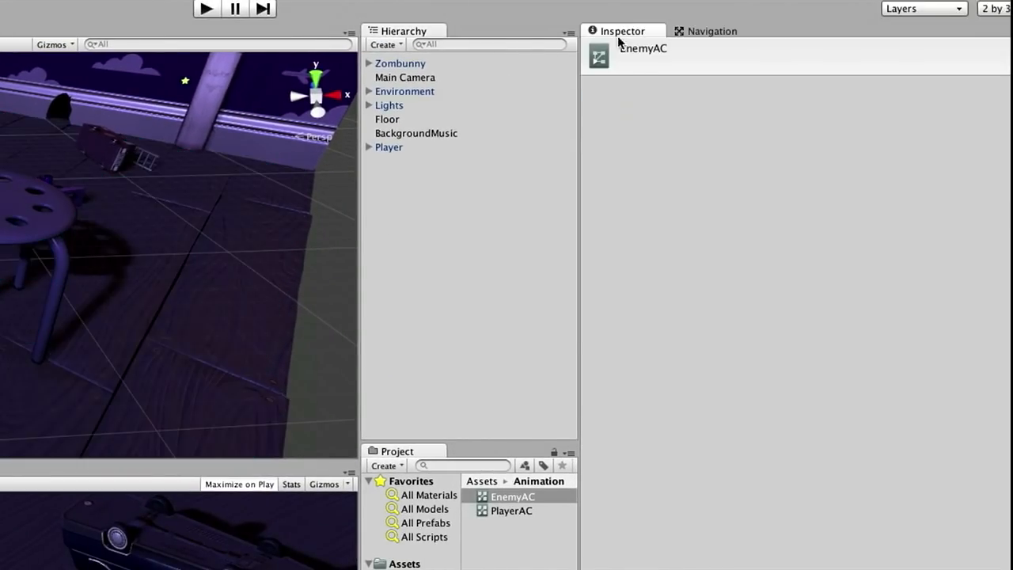
left_click(417, 67)
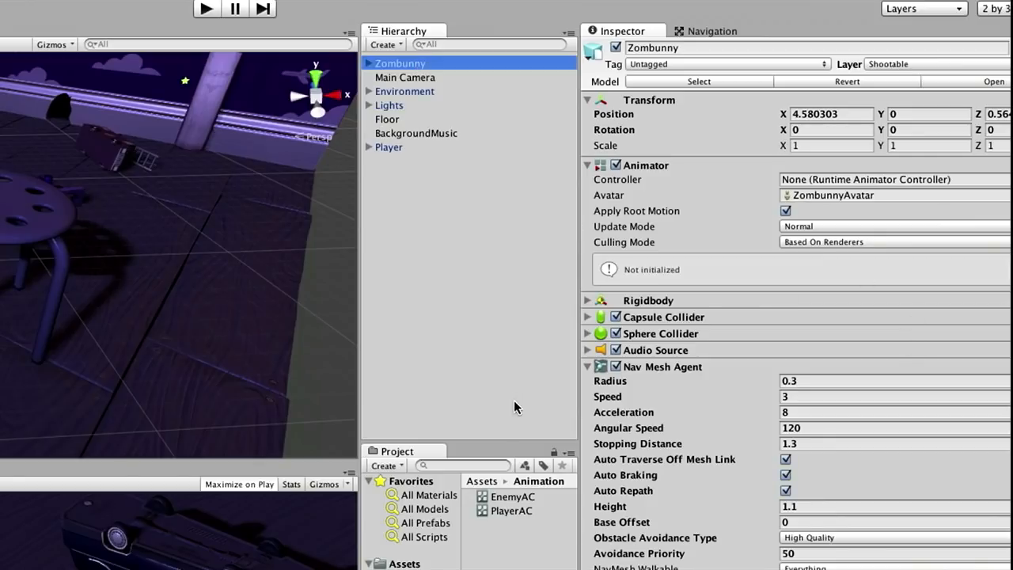
left_click_drag(505, 497, 805, 181)
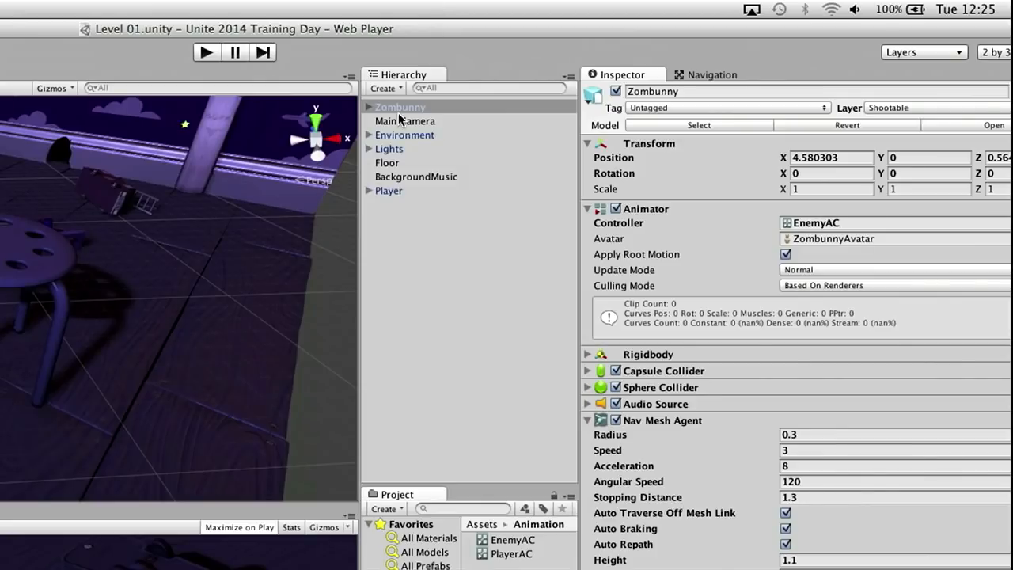
left_click(398, 65)
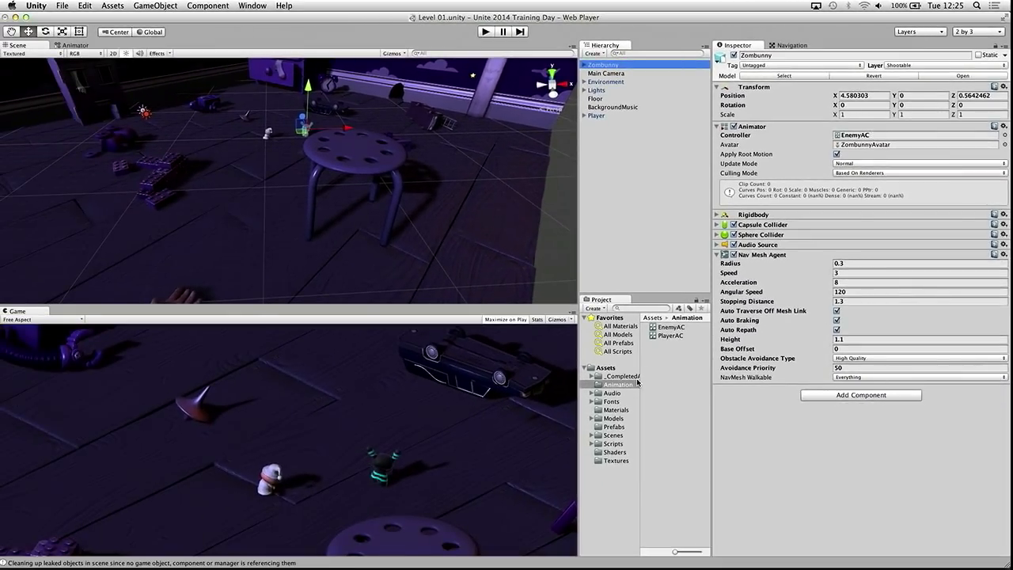
Open EnemyAC in the Animator, and select the Zombunny model in the character models folder with its contents expanded.
double_click(652, 330)
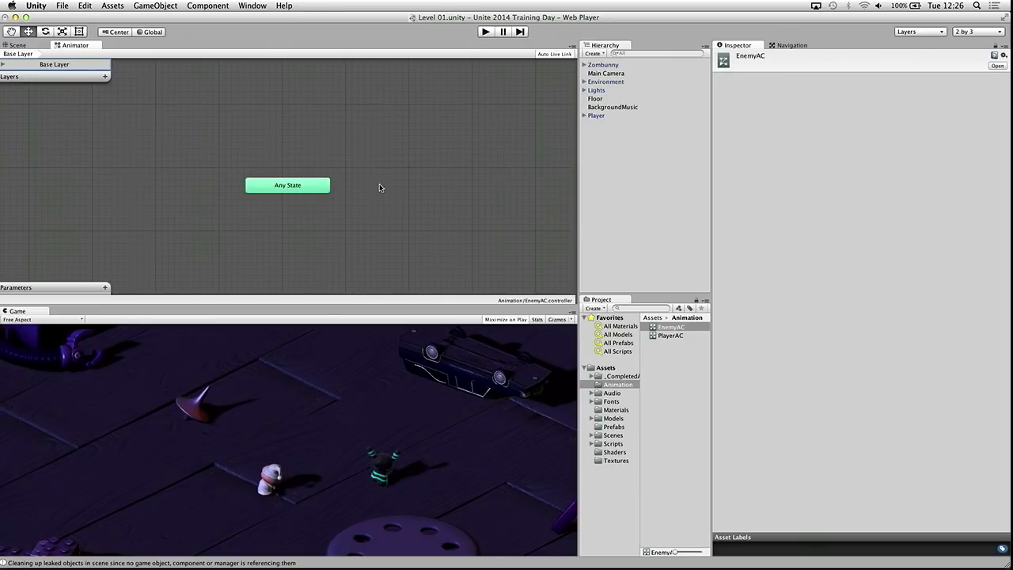
left_click(592, 419)
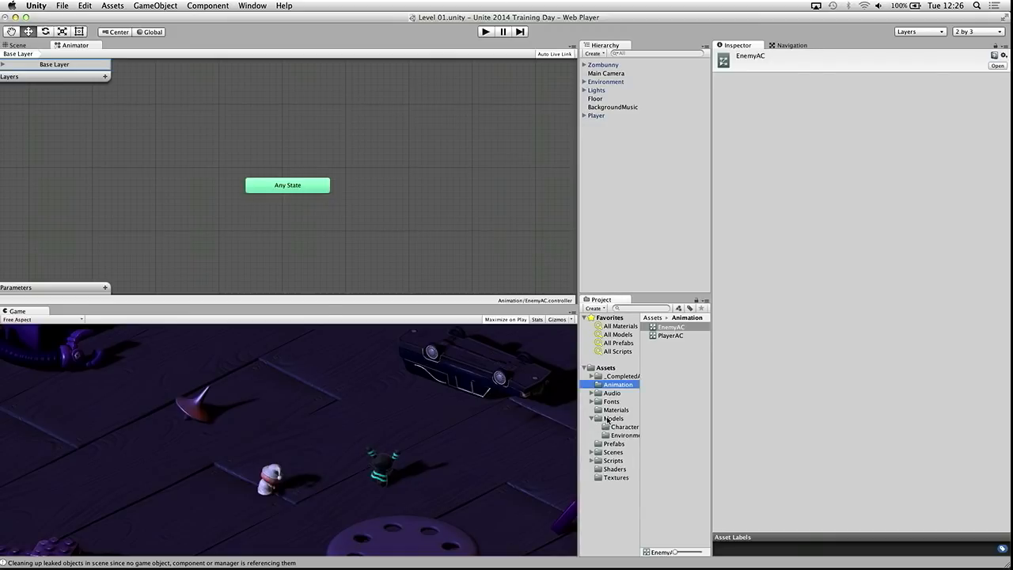
left_click(607, 420)
left_click(624, 428)
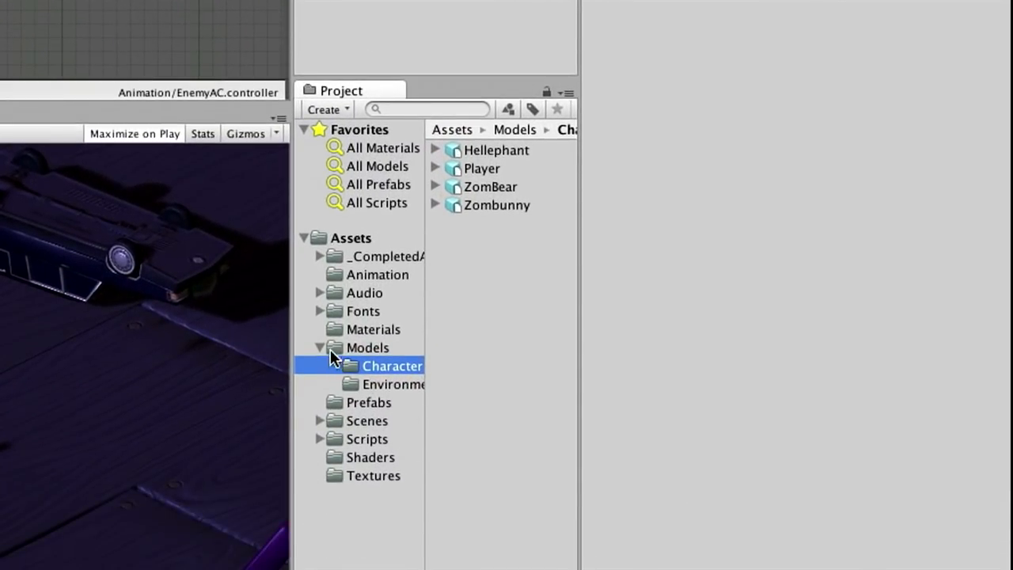
left_click(320, 348)
left_click(320, 348)
left_click(435, 205)
left_click(506, 205)
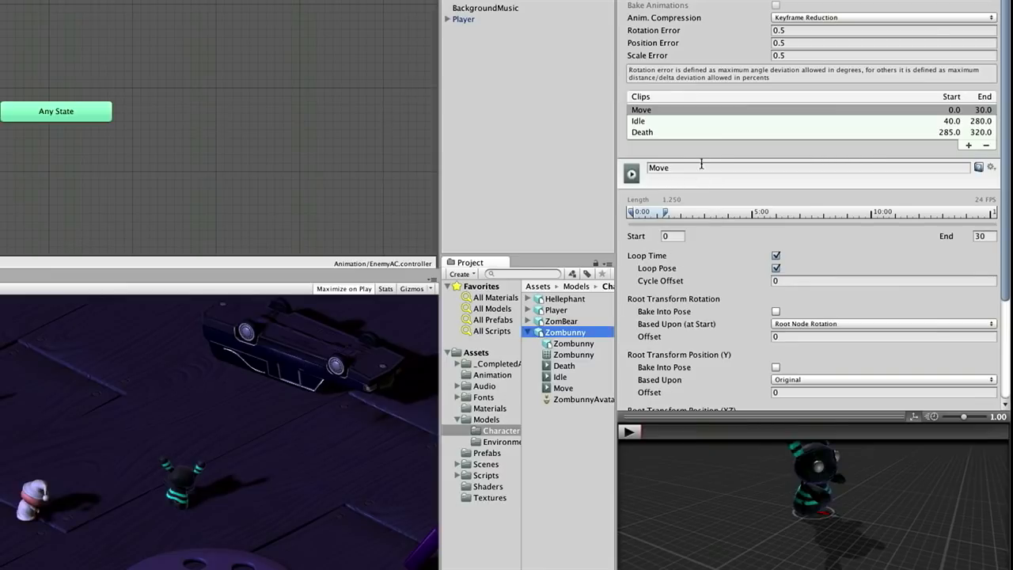
Review the Zombunny model's Move, Idle and Death animation clips and their frame ranges and loop settings.
left_click(644, 121)
left_click(651, 131)
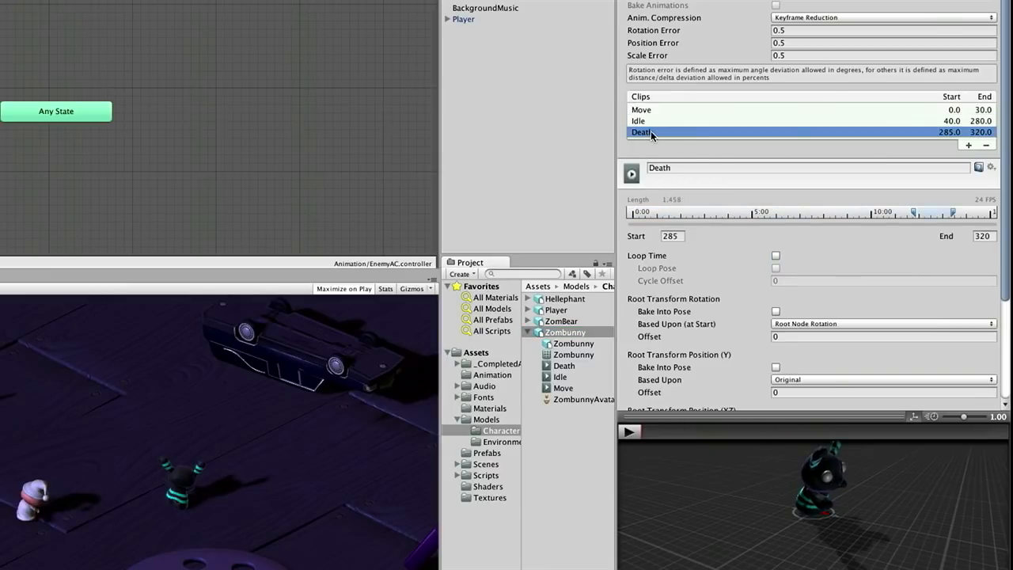
left_click(649, 121)
left_click(649, 109)
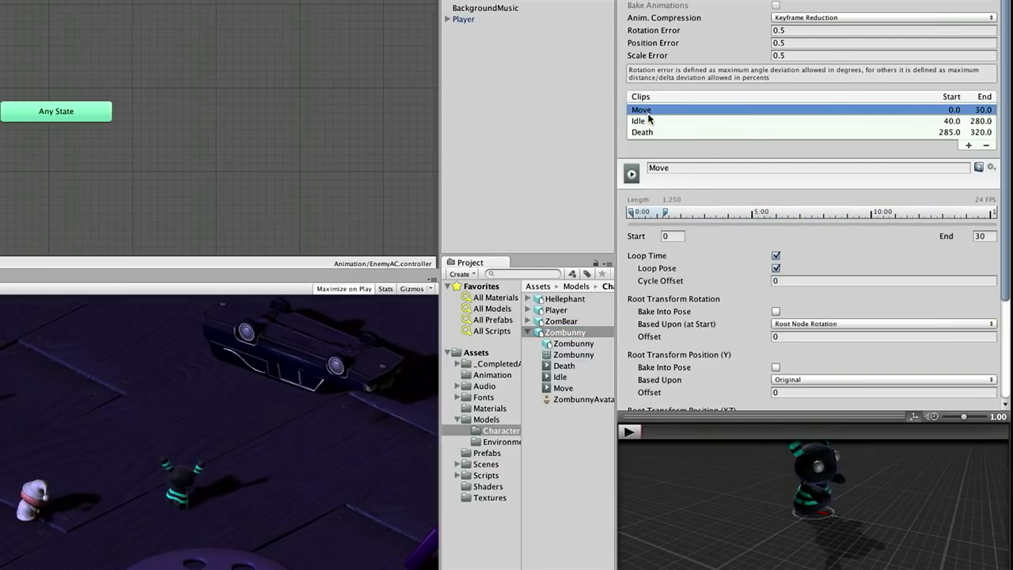
left_click(650, 121)
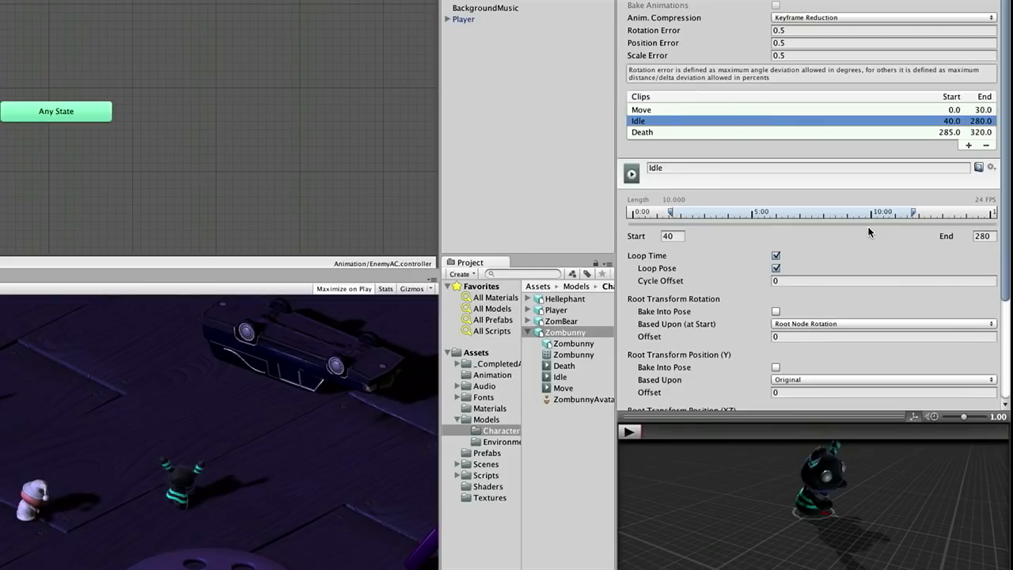
left_click(890, 217)
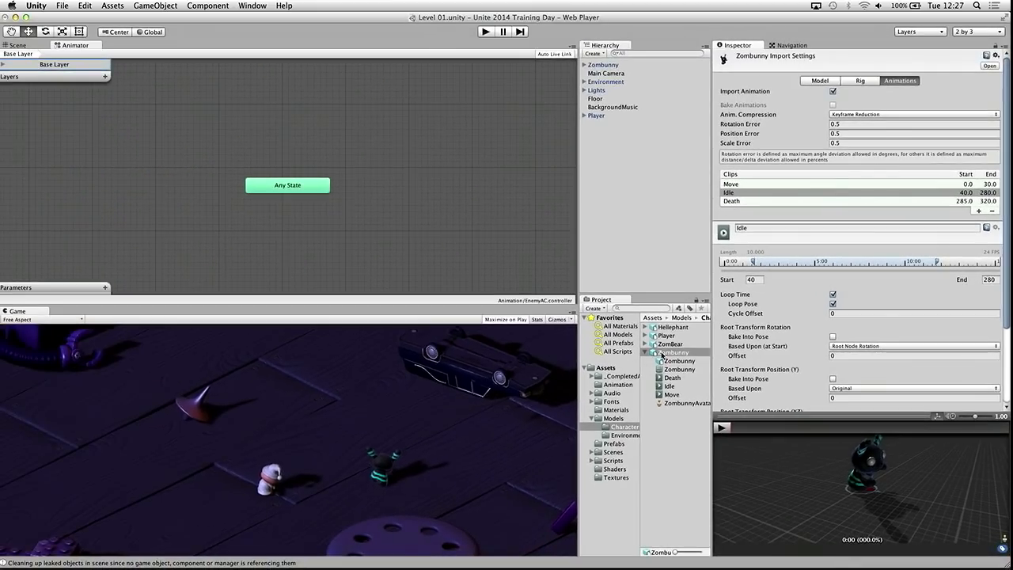
left_click(669, 386)
left_click(669, 378)
left_click(670, 387)
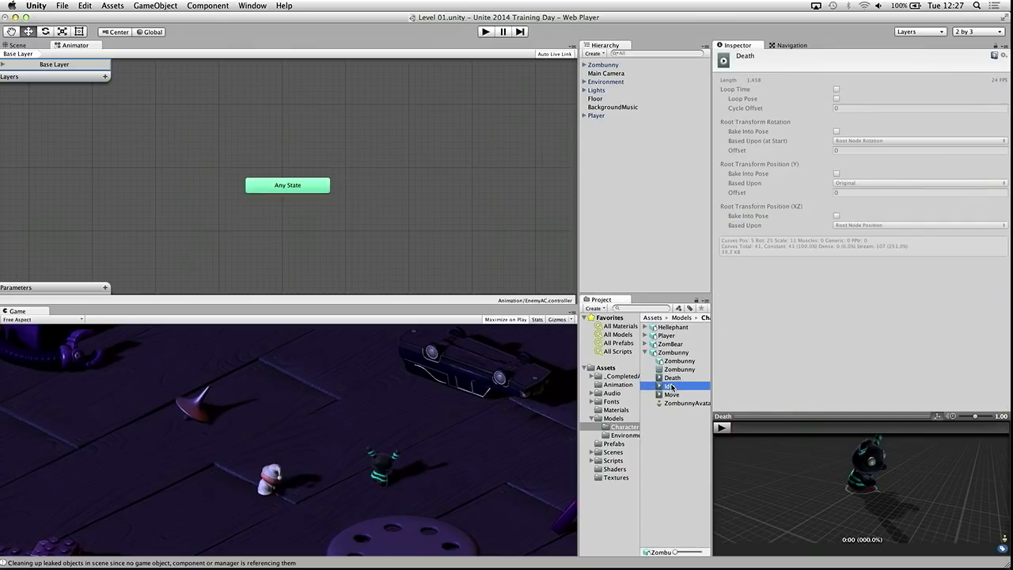
left_click(672, 394)
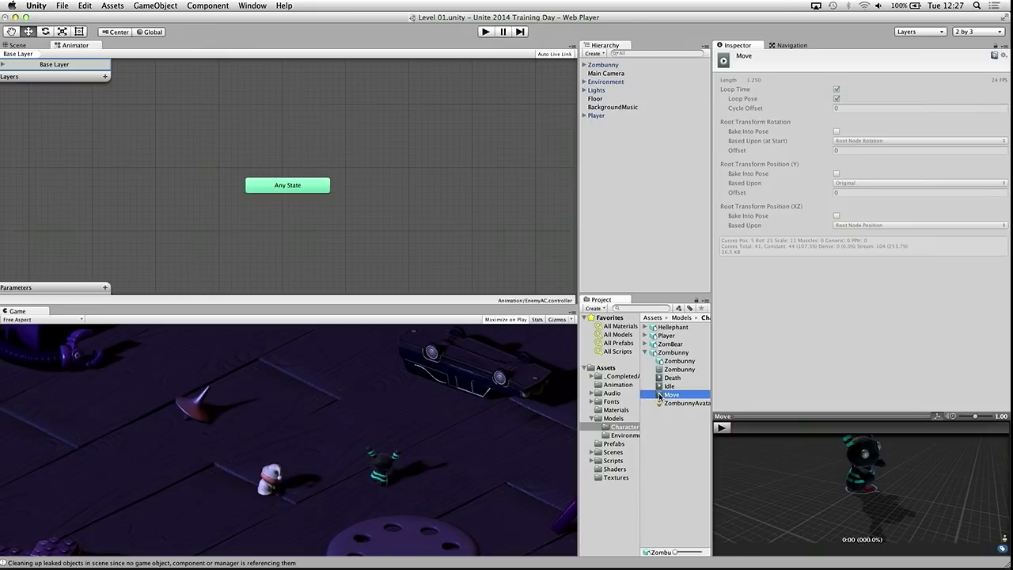
Add the Zombunny's Move, Idle and Death clips as states in the EnemyAC state machine.
left_click_drag(662, 396, 252, 120)
left_click_drag(295, 185, 149, 168)
left_click_drag(270, 136, 270, 158)
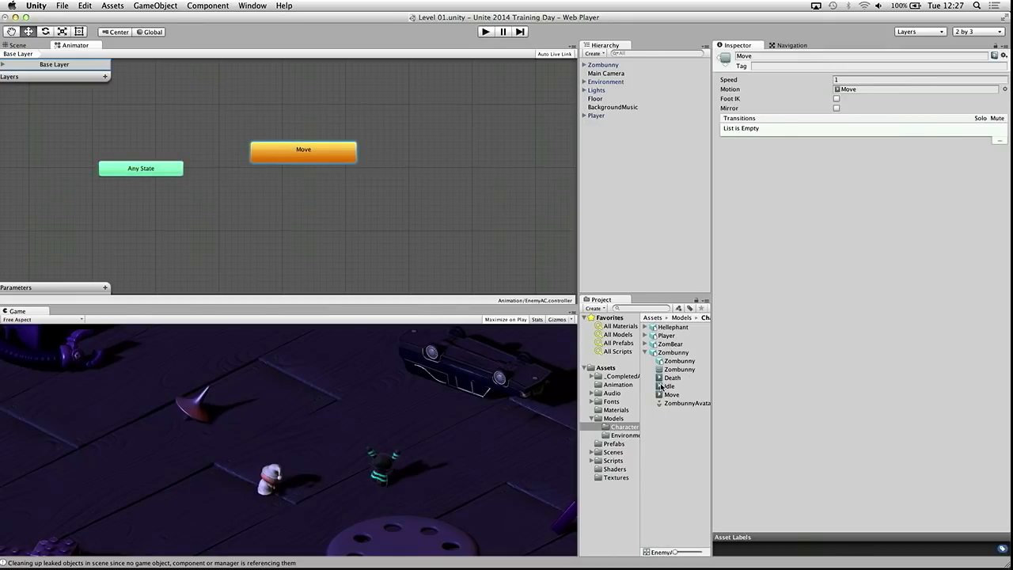
left_click_drag(662, 385, 457, 154)
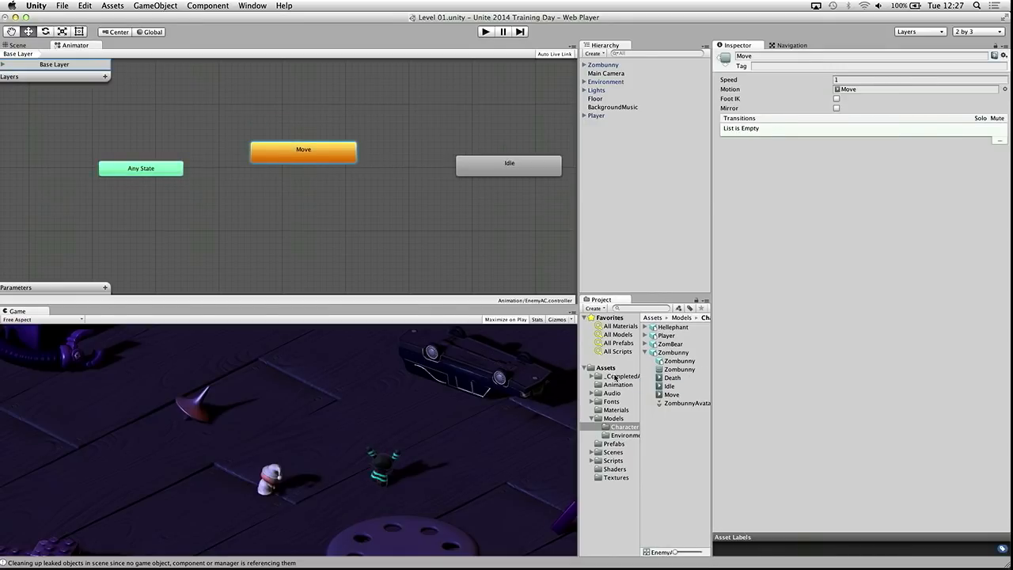
left_click_drag(530, 279, 143, 223)
Arrange the states in two columns, Idle above Move and Any State above Death, and select the Death state.
left_click_drag(332, 160, 382, 235)
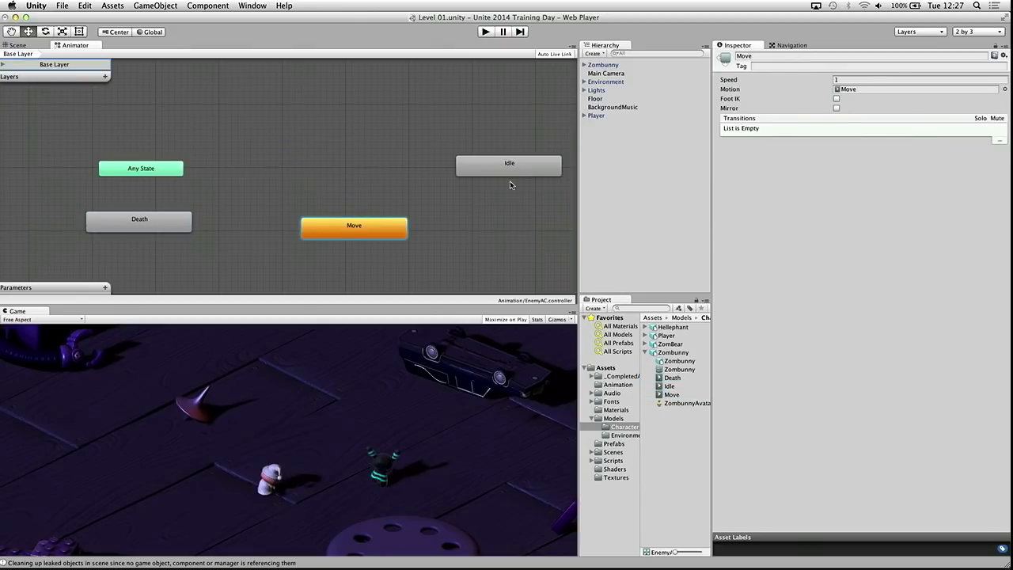
left_click_drag(461, 166, 307, 169)
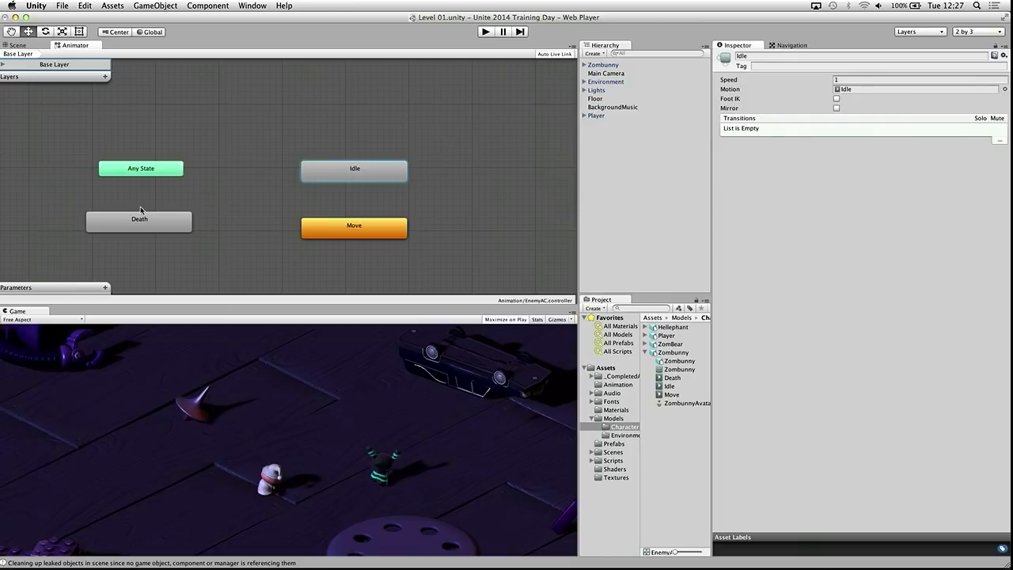
left_click_drag(458, 157, 335, 220)
left_click_drag(188, 131, 165, 221)
left_click(380, 270)
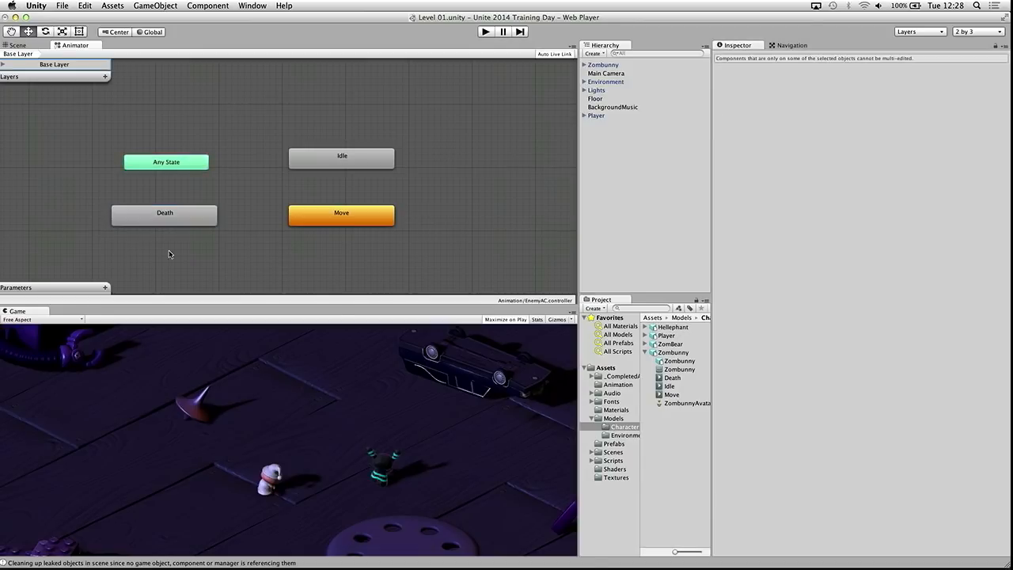
left_click_drag(245, 132, 187, 229)
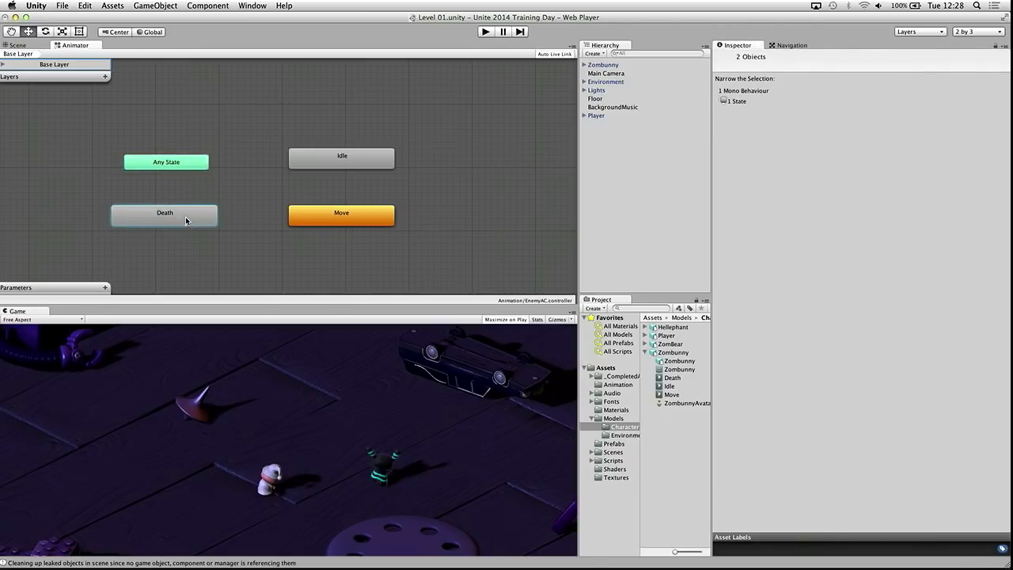
left_click(187, 216)
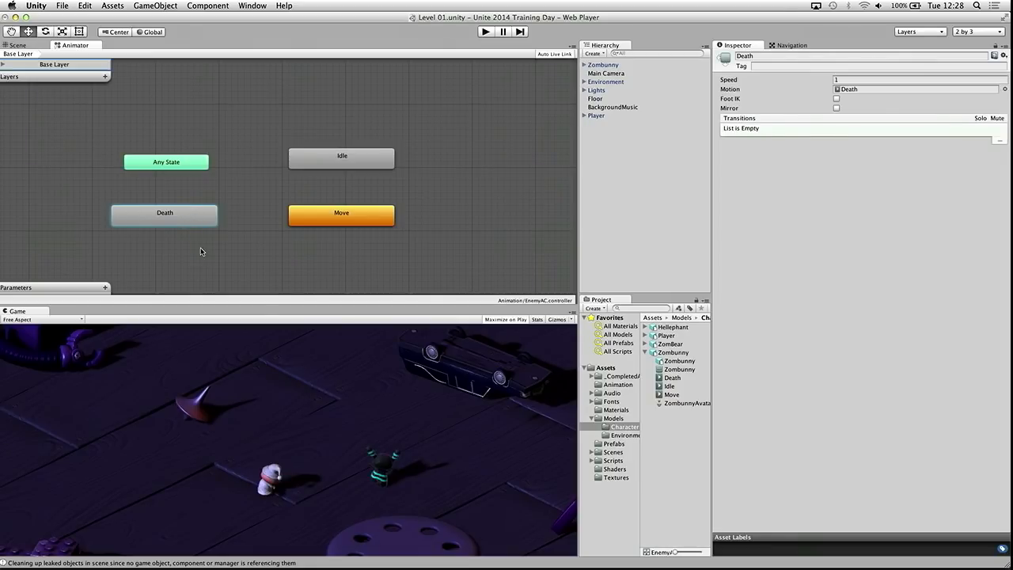
right_click(374, 212)
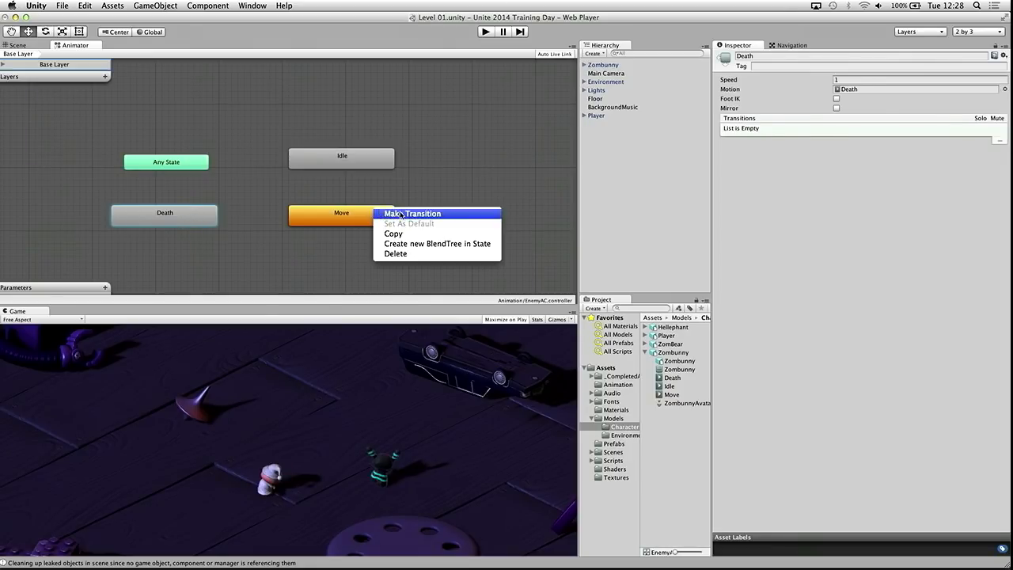
right_click(349, 215)
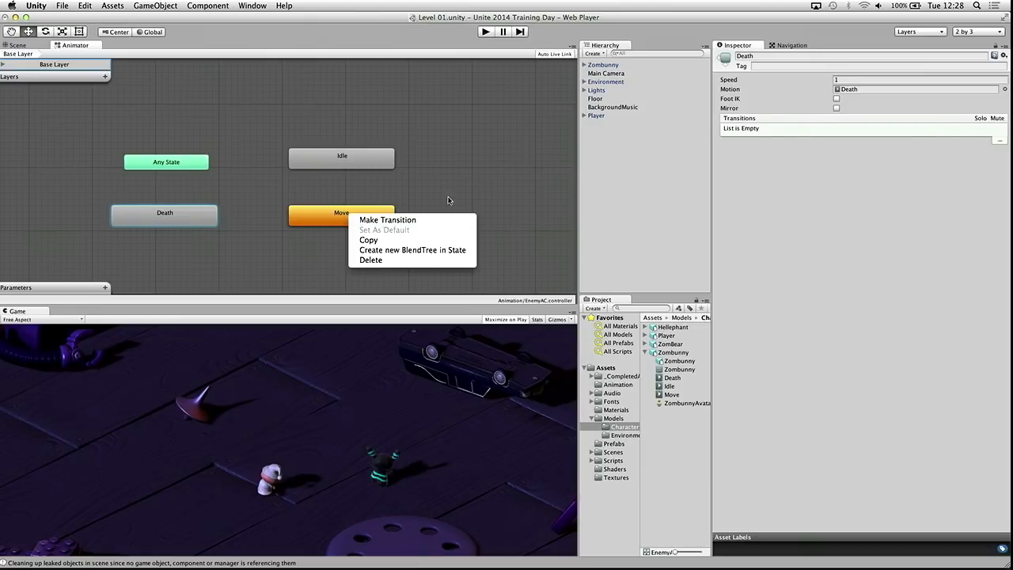
left_click(485, 182)
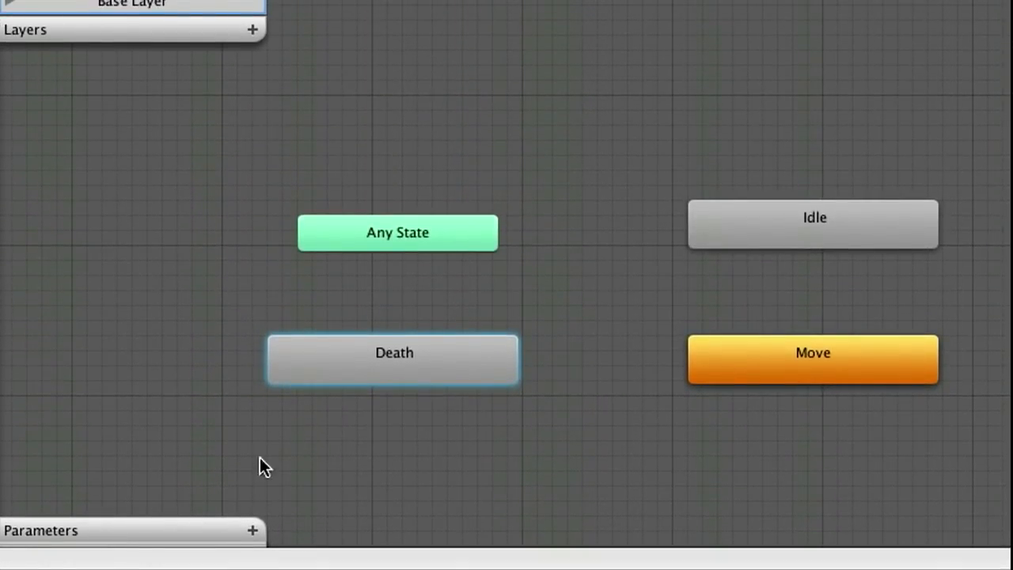
Add a Trigger parameter named PlayerDead to the EnemyAC animator controller.
left_click(253, 530)
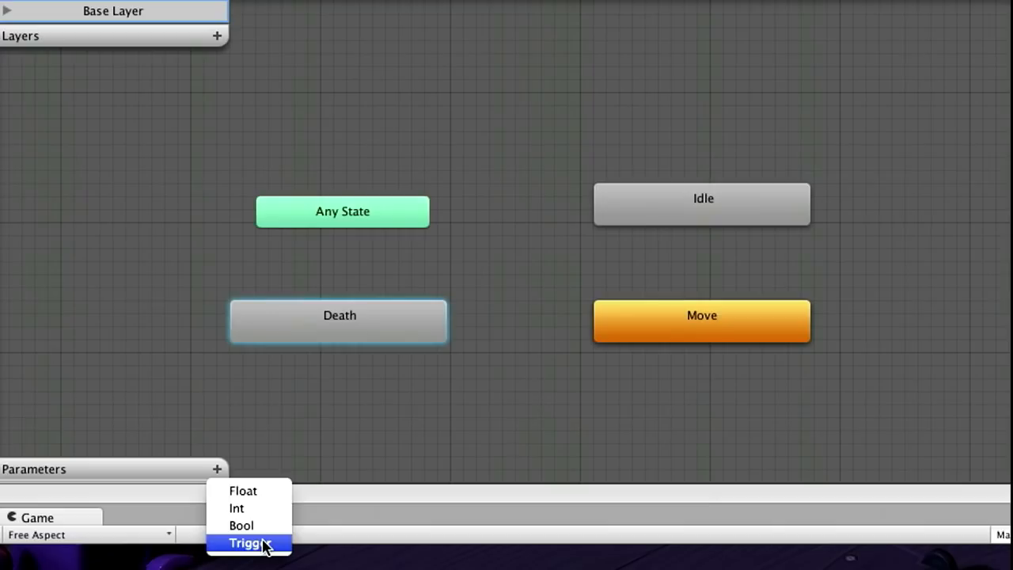
left_click(264, 543)
type("PlayerD")
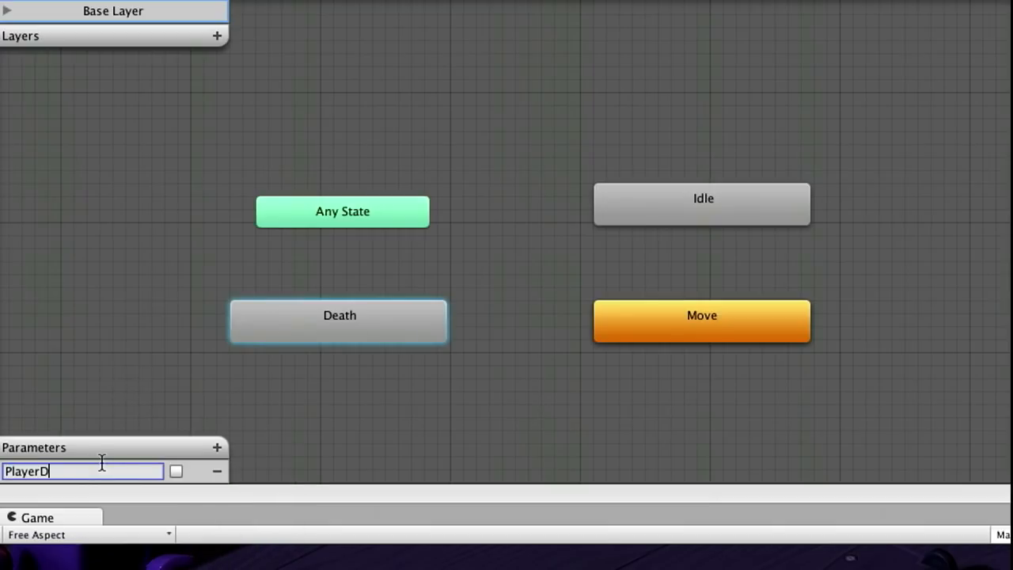
type("ead")
Add a second Trigger parameter to the controller and name it Dead.
left_click(217, 447)
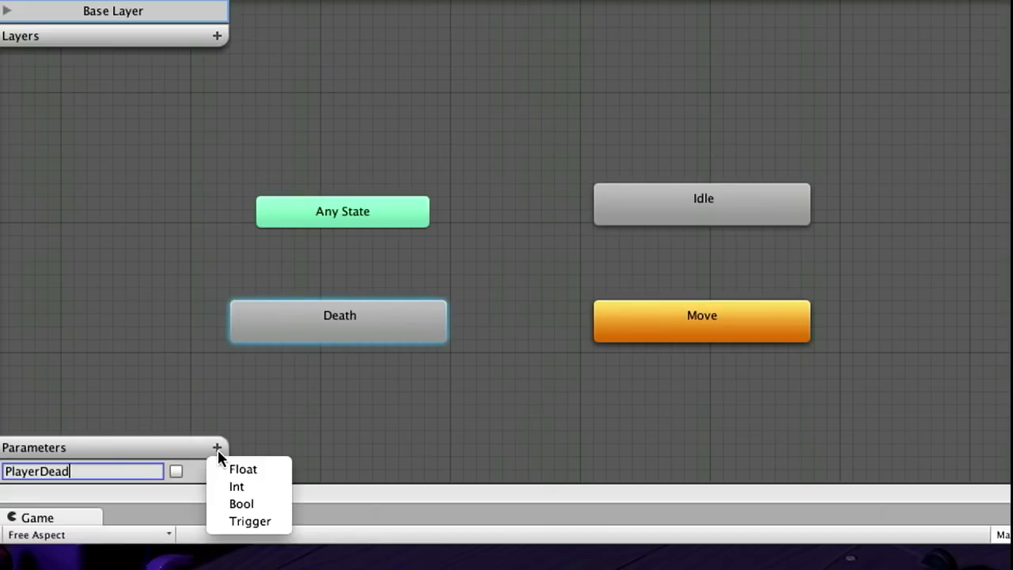
left_click(279, 521)
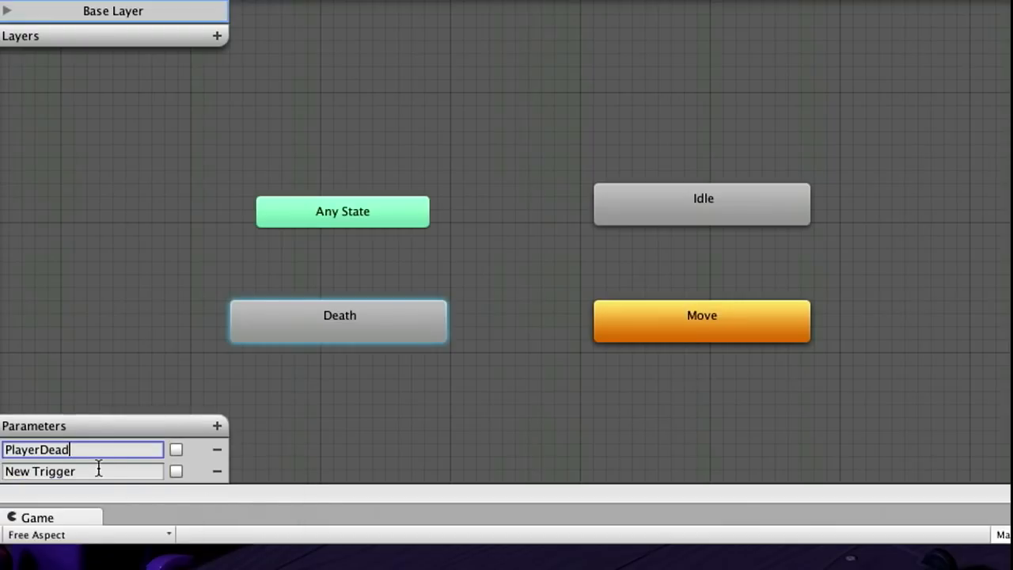
left_click(95, 468)
key("BackSpace")
type("Dead")
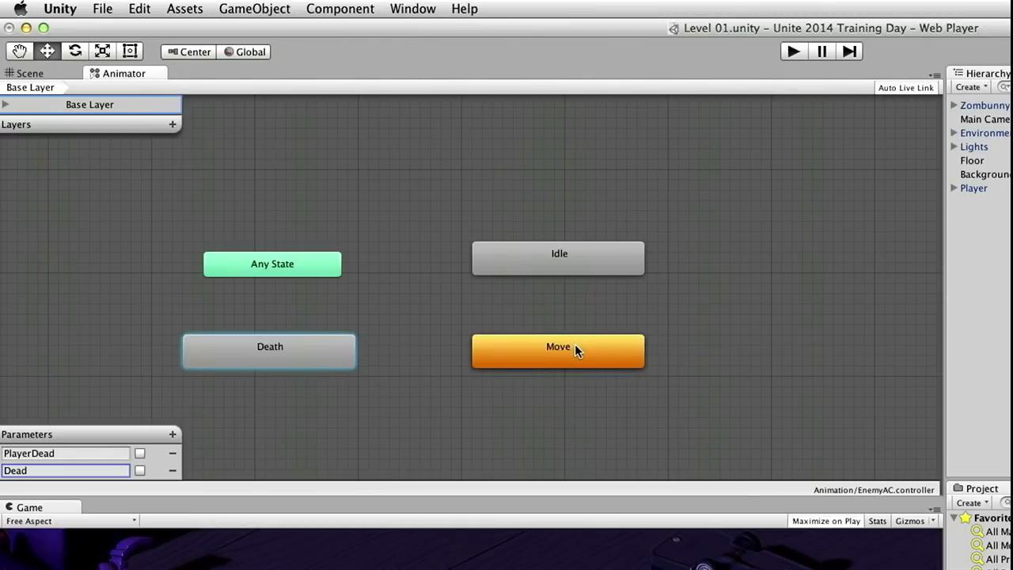
Swap the Move and Idle states in the state machine so that Move sits directly above Idle.
left_click_drag(618, 272, 732, 441)
left_click_drag(588, 360, 644, 274)
left_click_drag(642, 419, 580, 345)
left_click_drag(633, 273, 627, 267)
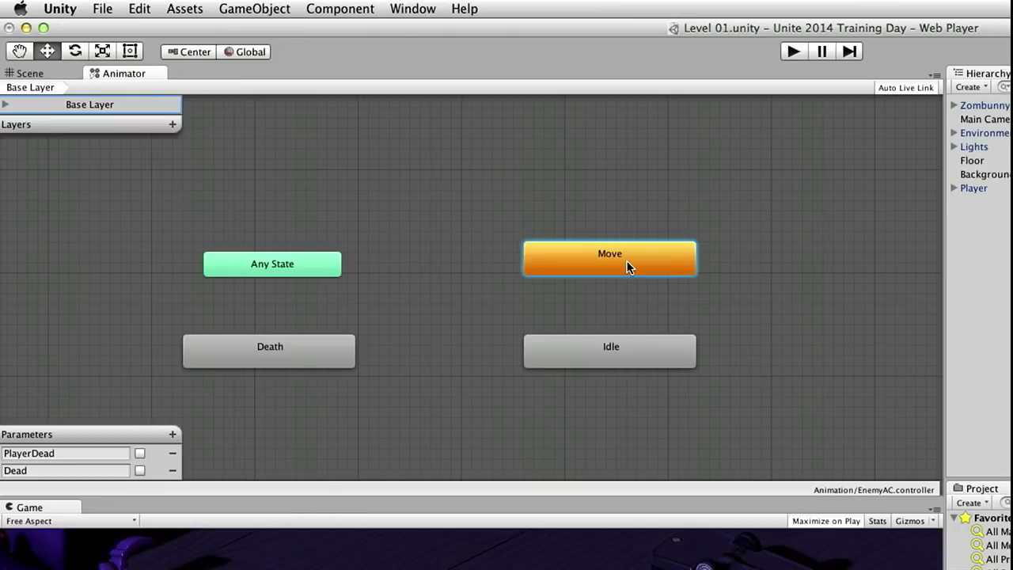
Create a transition from Move to Idle and set its condition to PlayerDead instead of Exit Time.
right_click(627, 267)
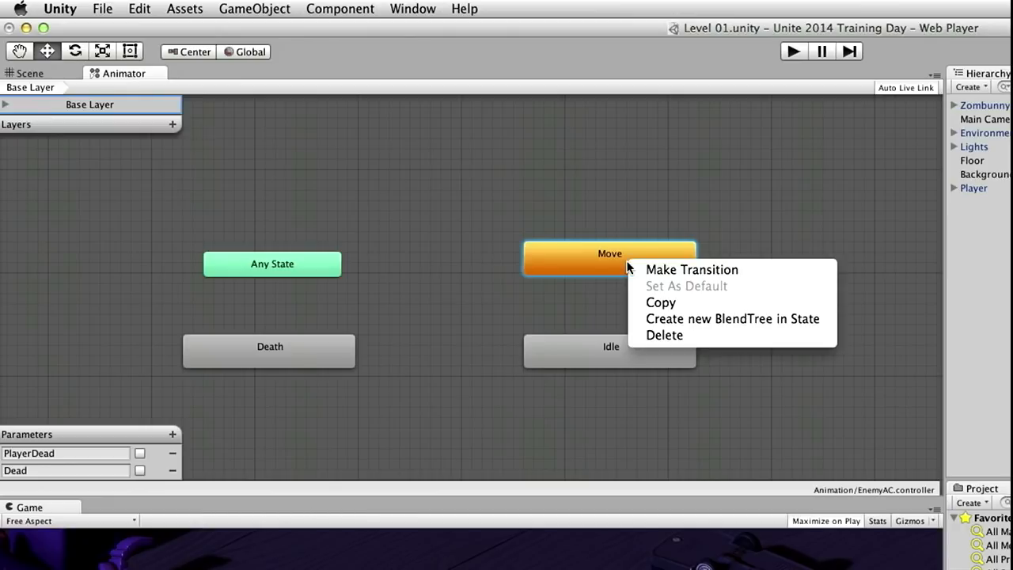
left_click(746, 270)
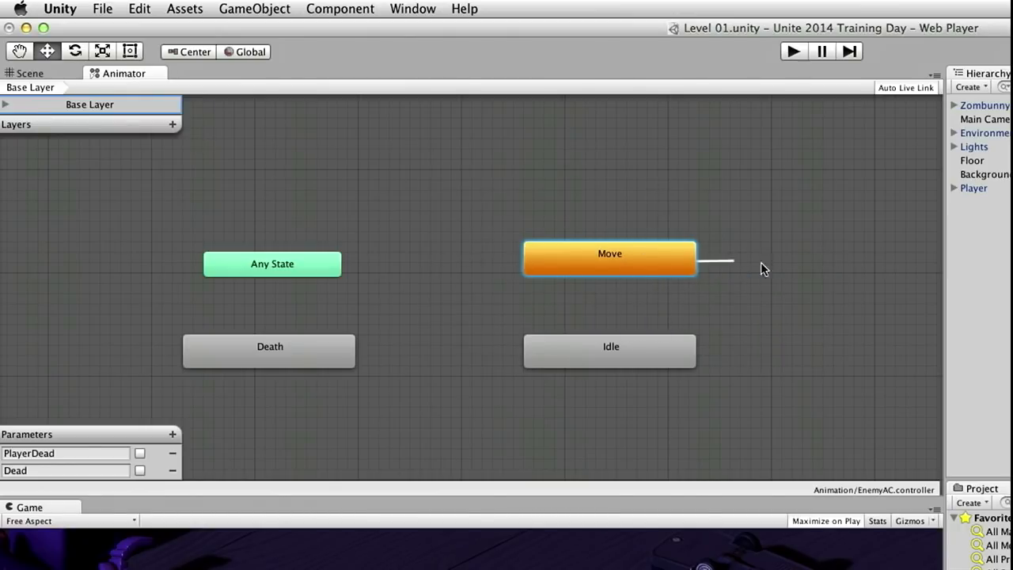
left_click(632, 352)
left_click(607, 307)
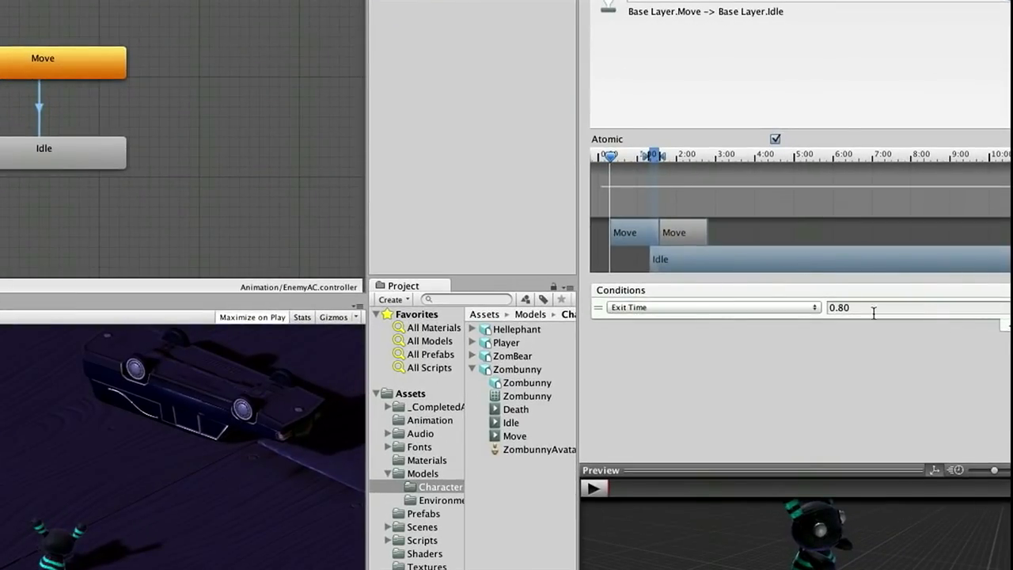
left_click(435, 175)
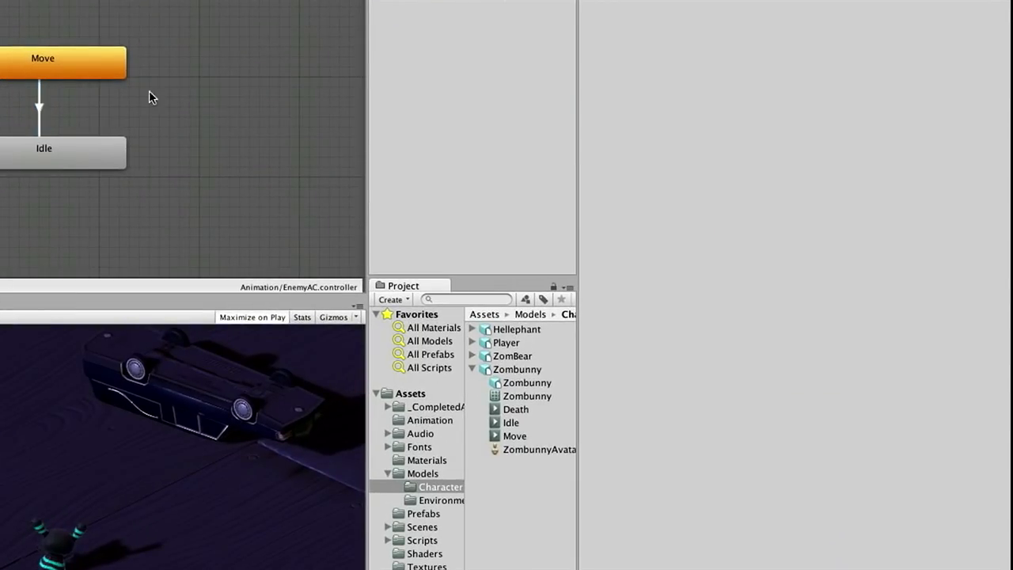
left_click(41, 103)
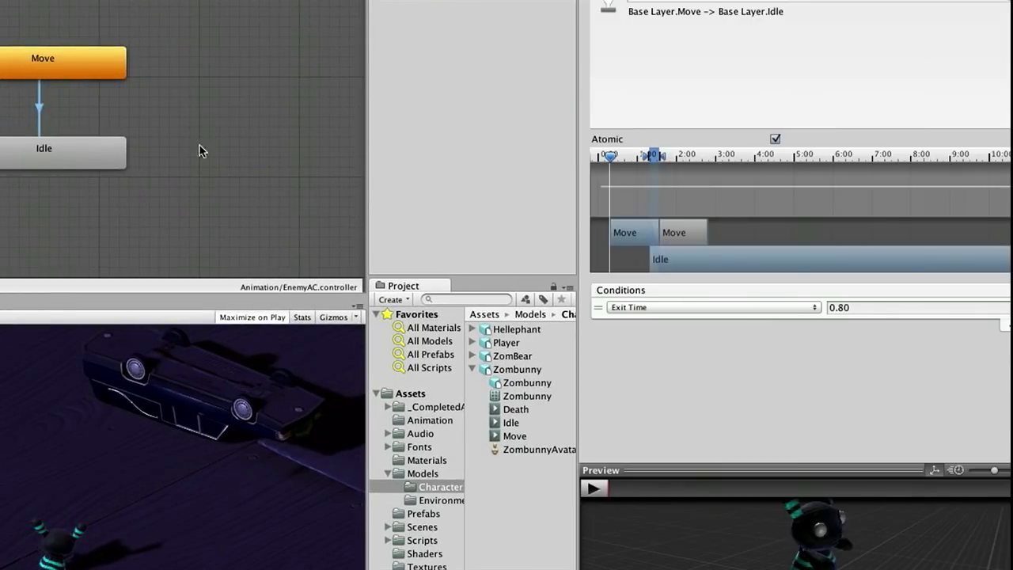
left_click(681, 307)
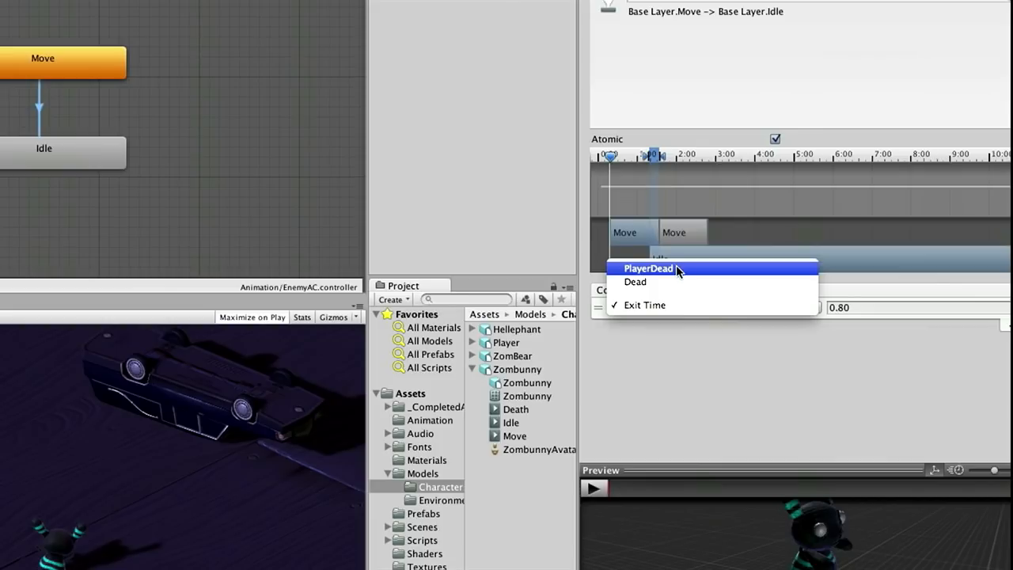
left_click(678, 270)
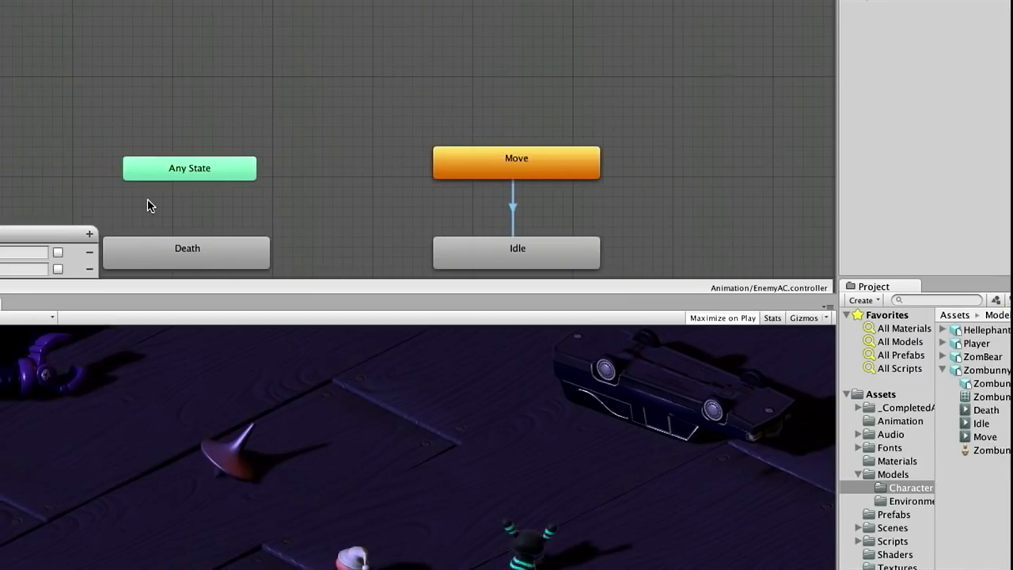
Create a transition from Any State to Death with Dead as its condition, and scrub through the transition preview.
right_click(205, 177)
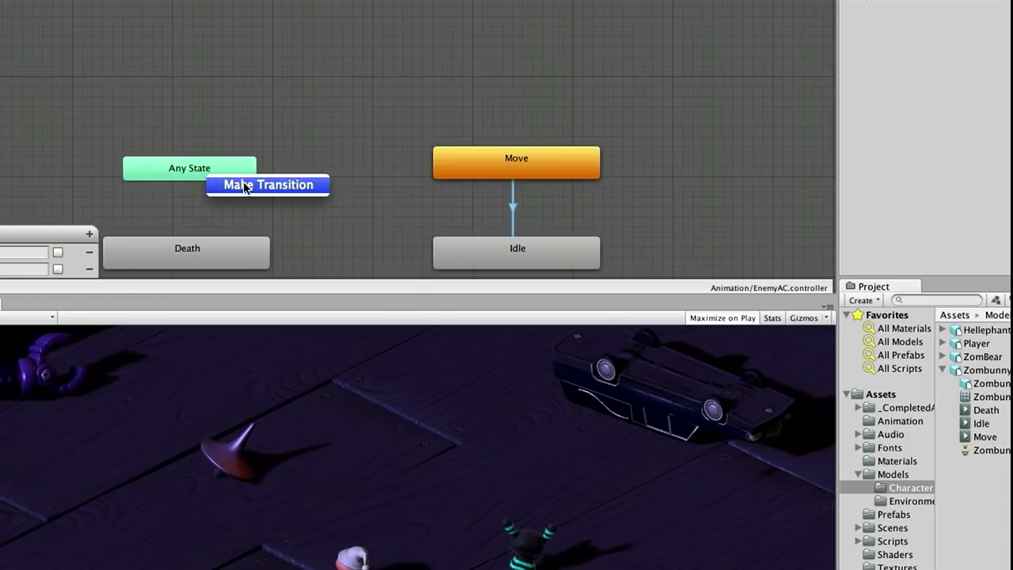
left_click(243, 186)
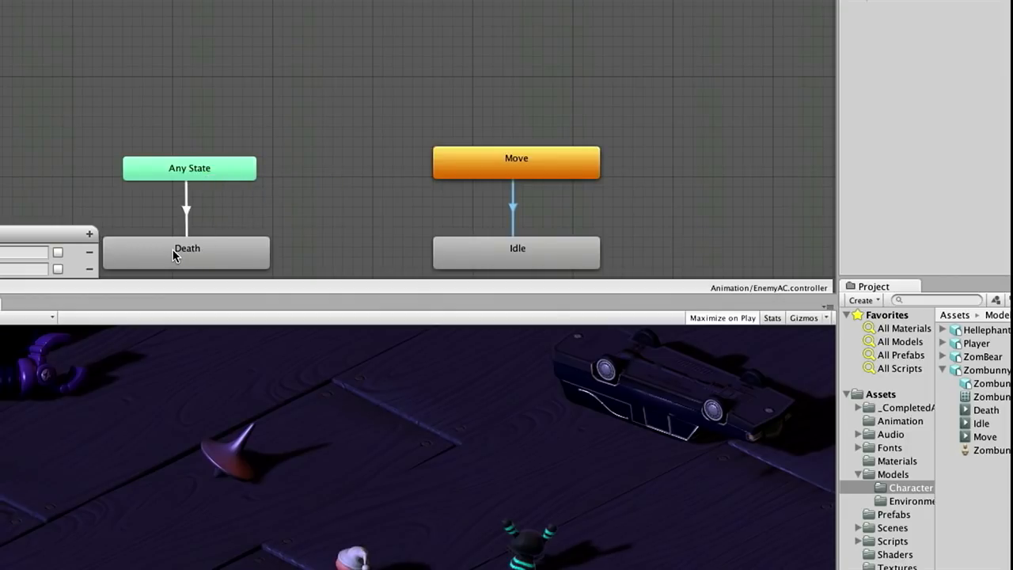
left_click(175, 255)
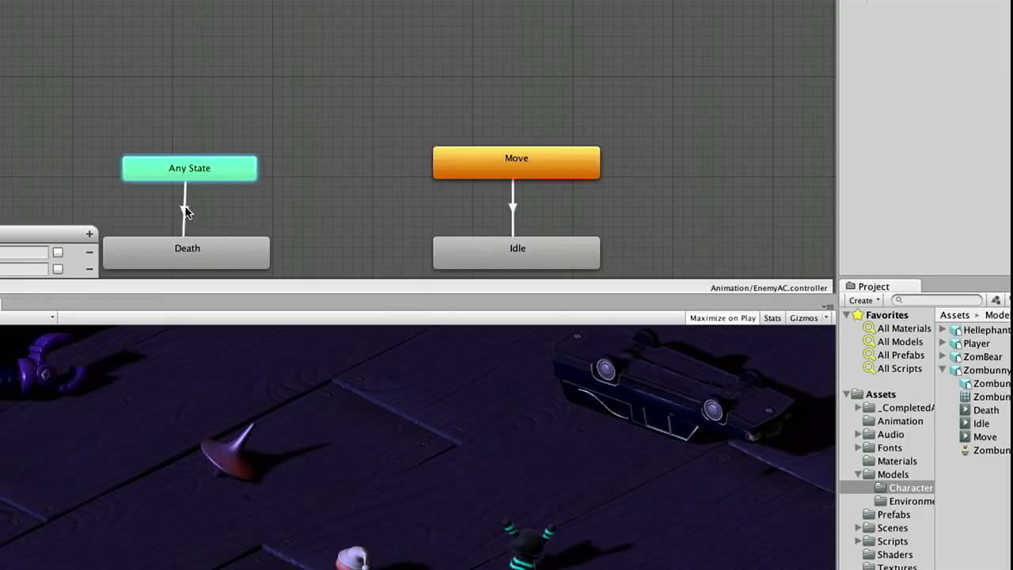
left_click(185, 211)
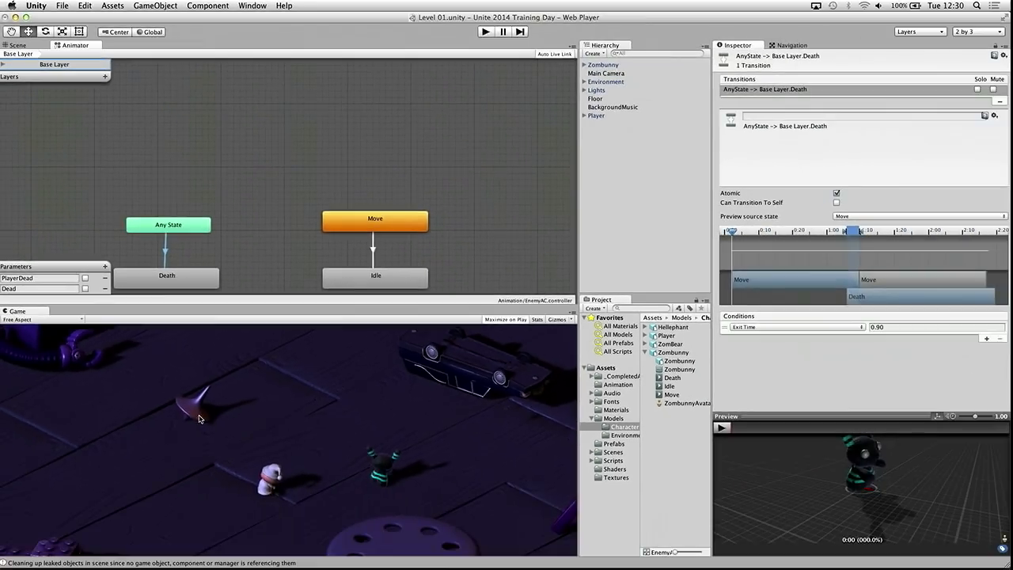
left_click(756, 327)
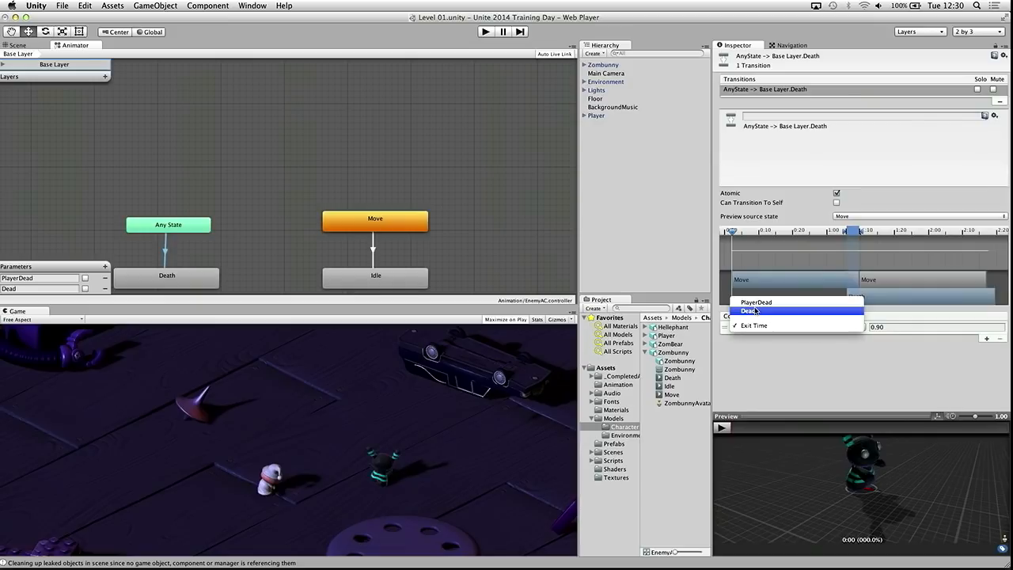
left_click(757, 312)
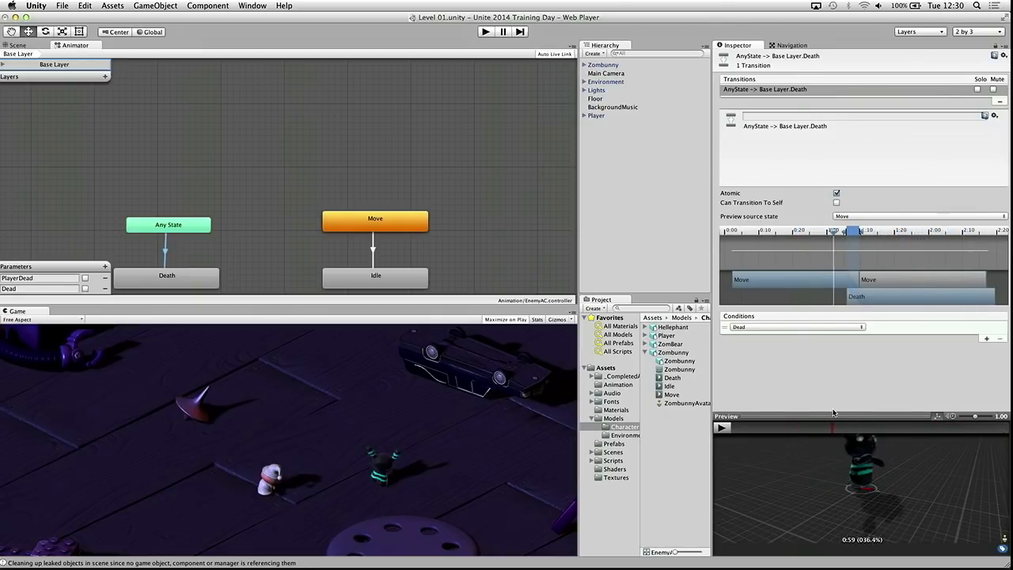
left_click_drag(939, 415, 717, 426)
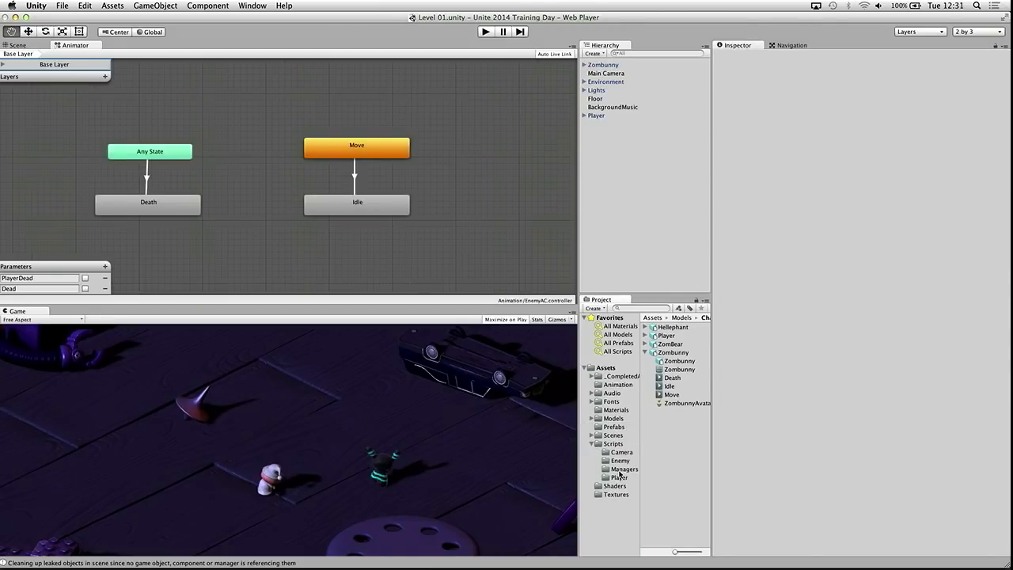
Attach the EnemyMovement script from the Enemy scripts folder to the Zombunny object and open the script for editing in MonoDevelop.
left_click(619, 461)
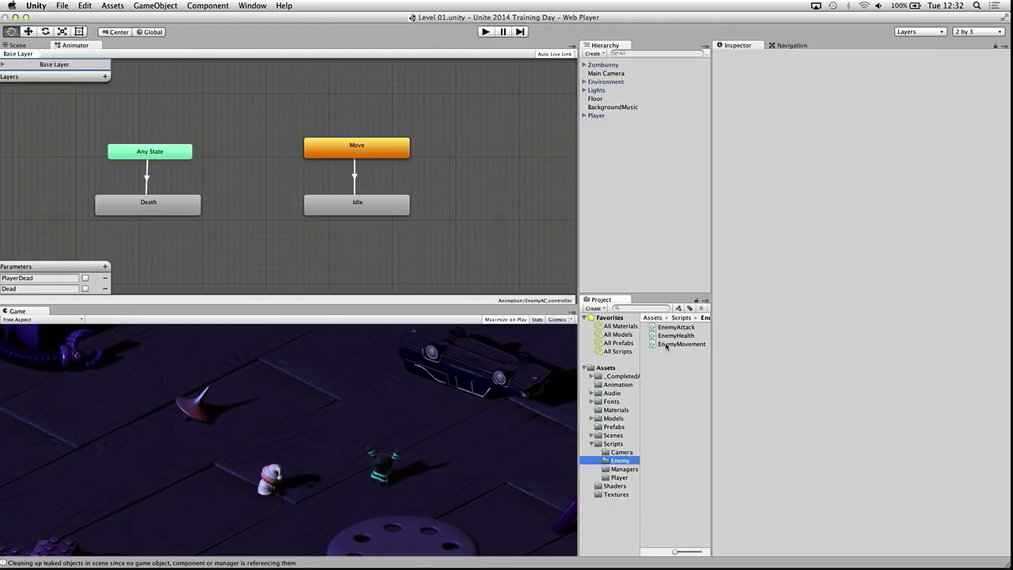
left_click_drag(660, 346, 609, 67)
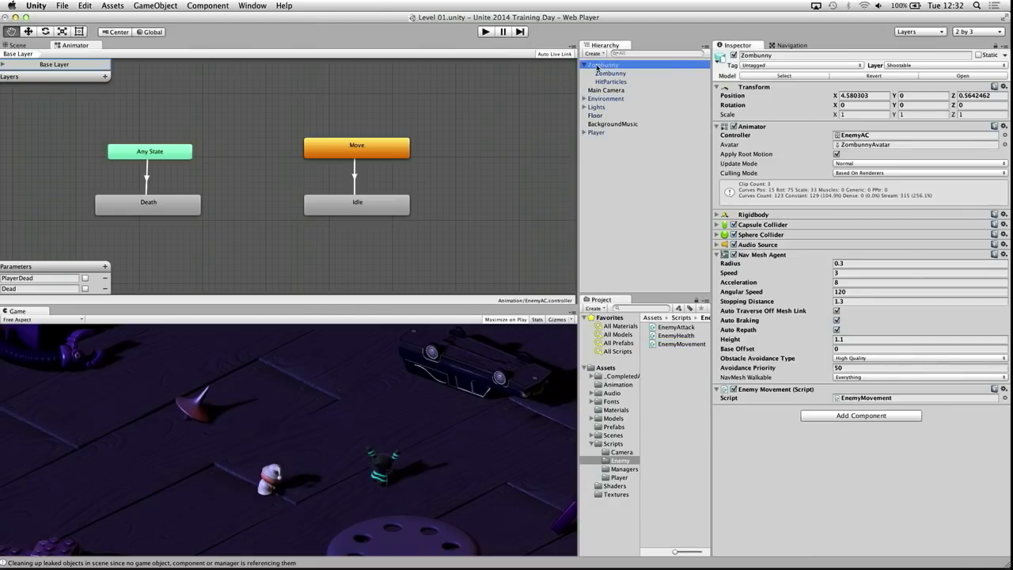
left_click(585, 65)
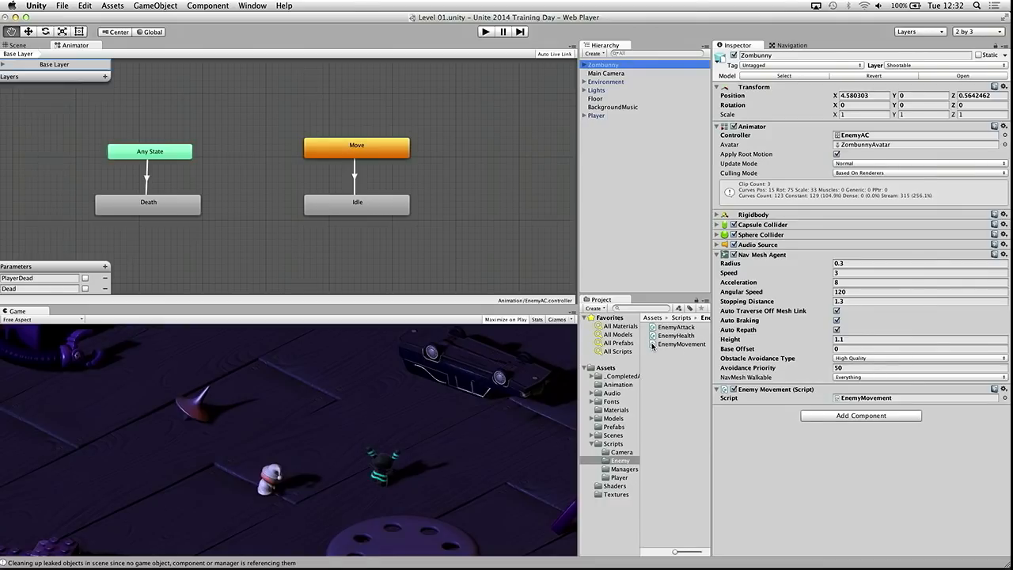
left_click(1004, 389)
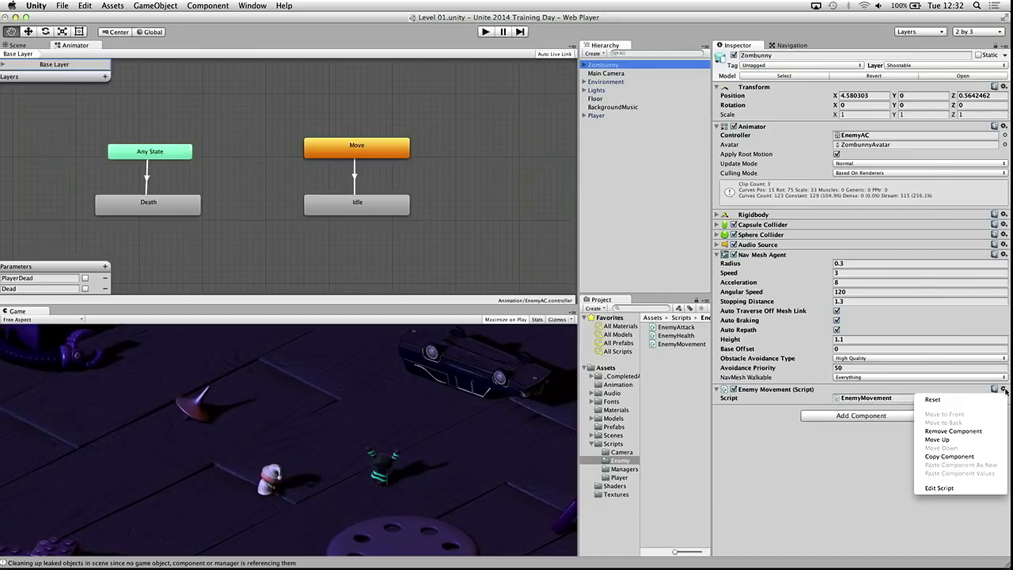
left_click(973, 489)
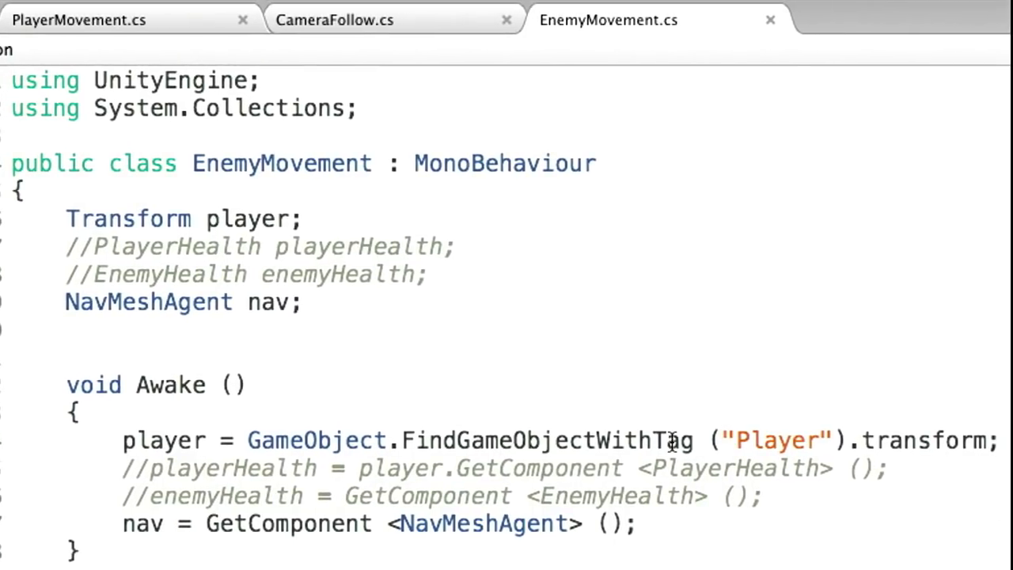
Review how EnemyMovement finds the player and NavMeshAgent in Awake and sets the agent's destination in Update.
left_click_drag(461, 437, 726, 438)
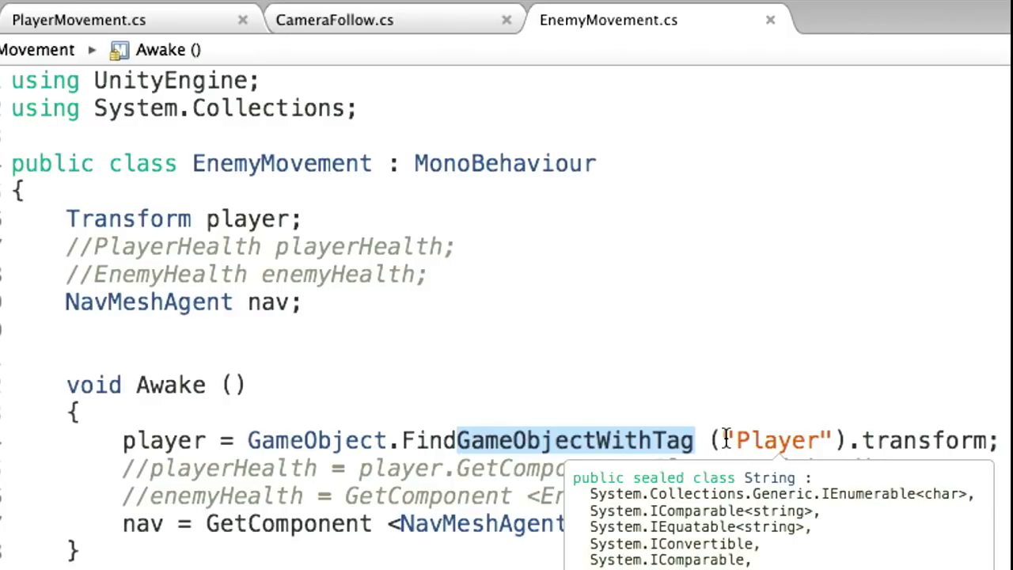
left_click_drag(737, 439, 821, 441)
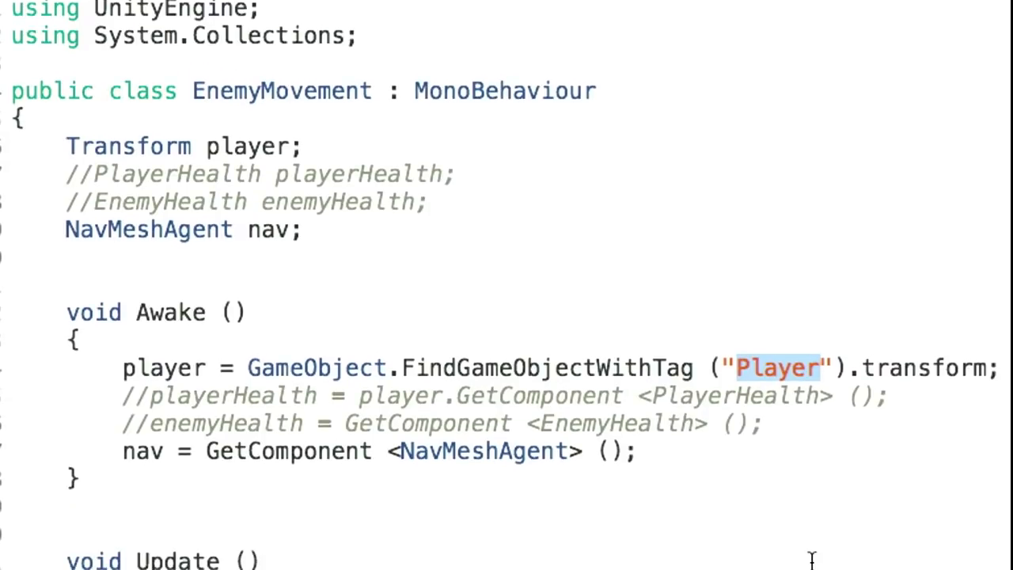
left_click(868, 369)
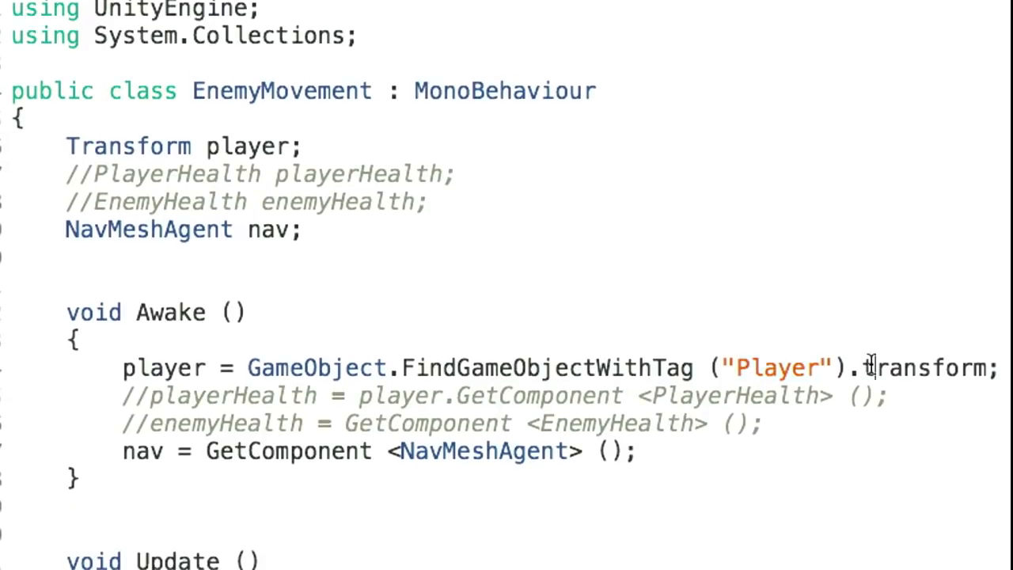
left_click_drag(862, 369, 980, 369)
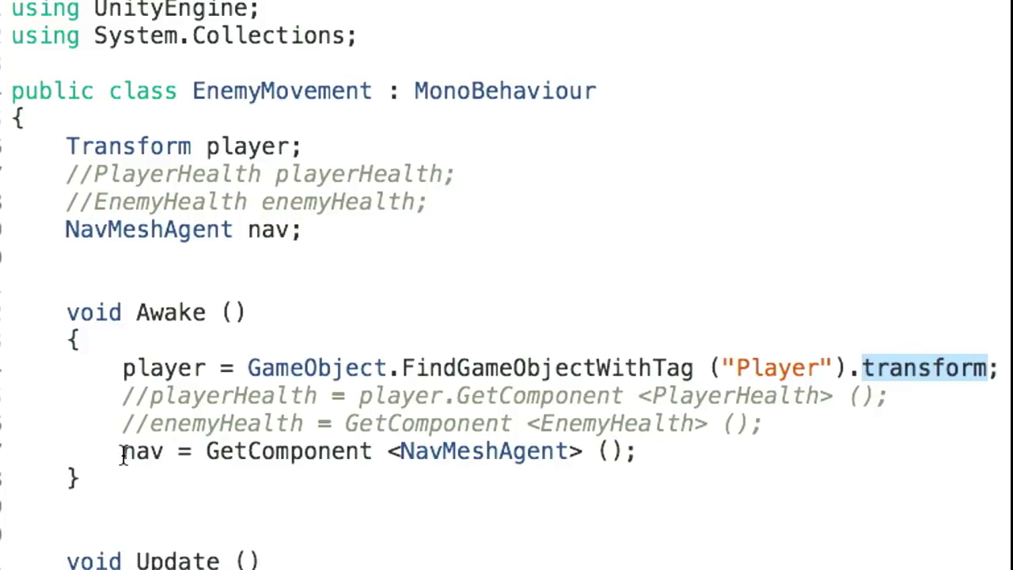
left_click_drag(123, 457, 648, 455)
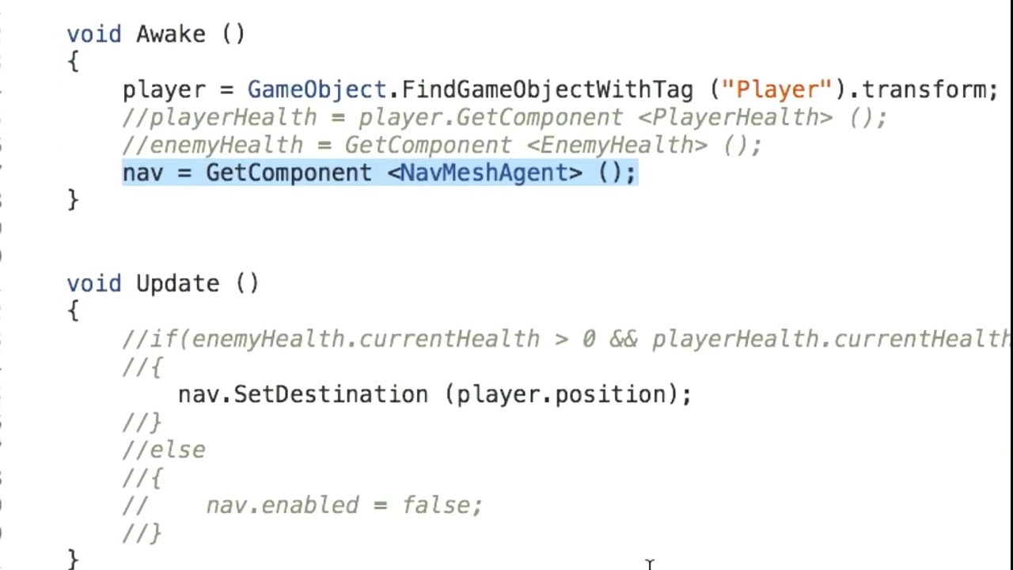
left_click(714, 353)
left_click_drag(263, 248, 67, 246)
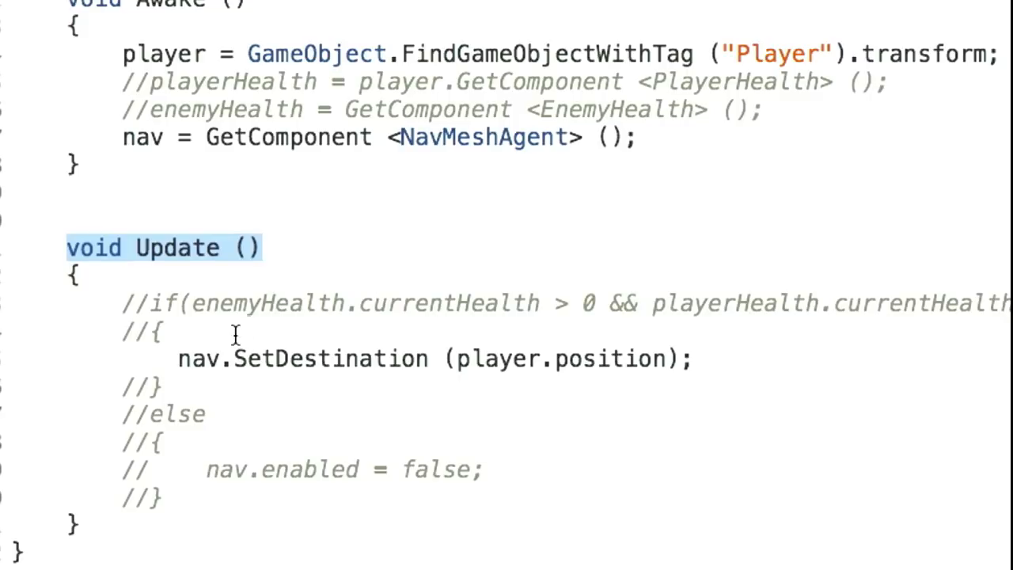
left_click(221, 357)
left_click_drag(232, 358, 538, 359)
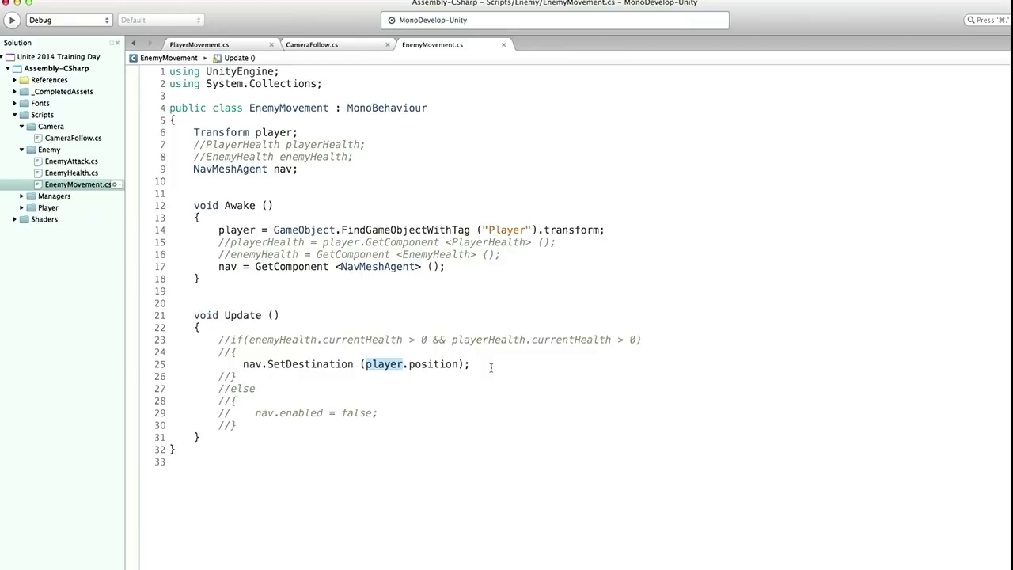
Switch from MonoDevelop back to the Unity editor and select the Zombunny object.
key("super+Tab")
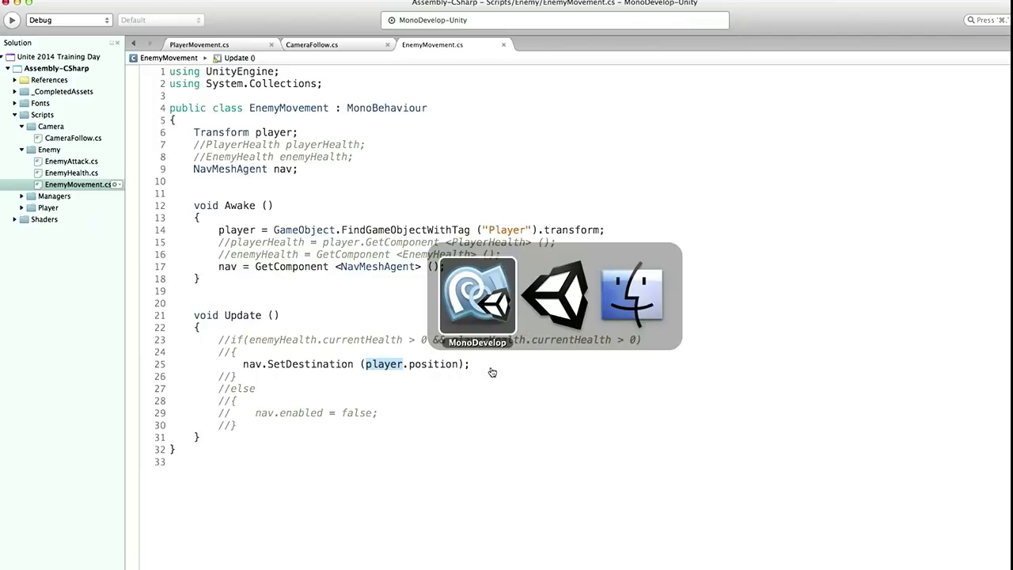
key("super+Tab")
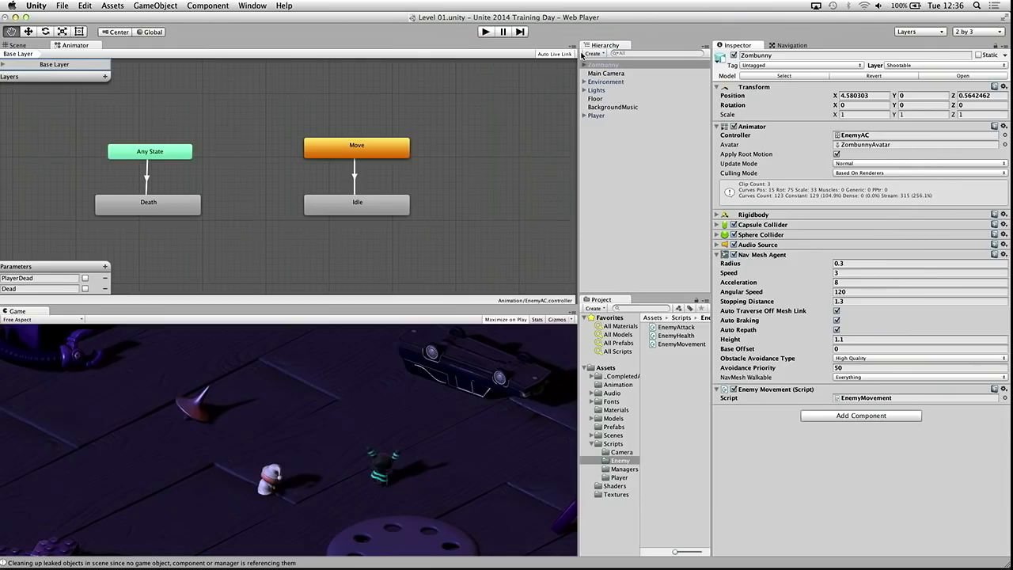
left_click(595, 65)
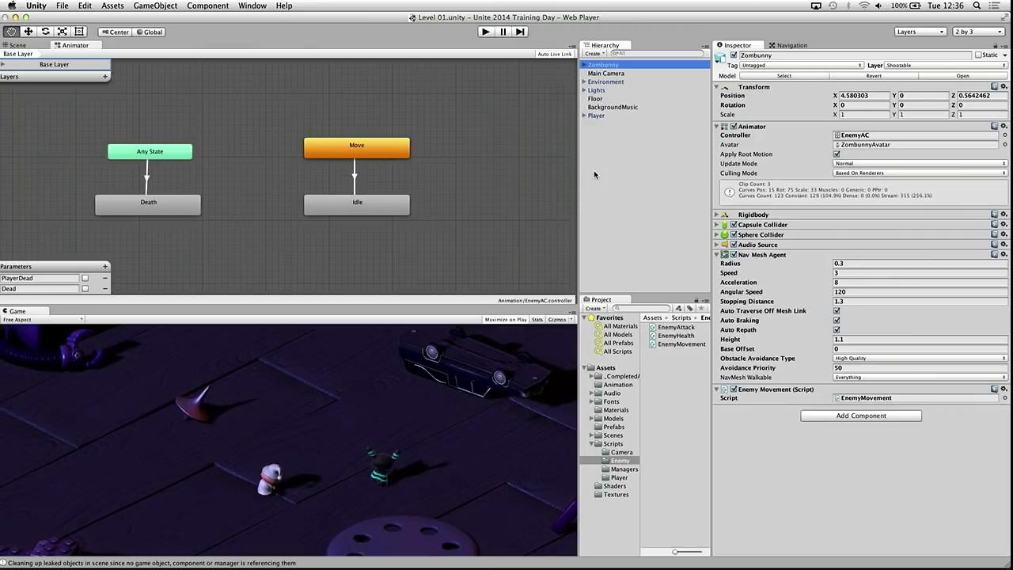
Run the scene in play mode and move the player around the floor in varying directions to test whether Zombunny follows.
key("super+p")
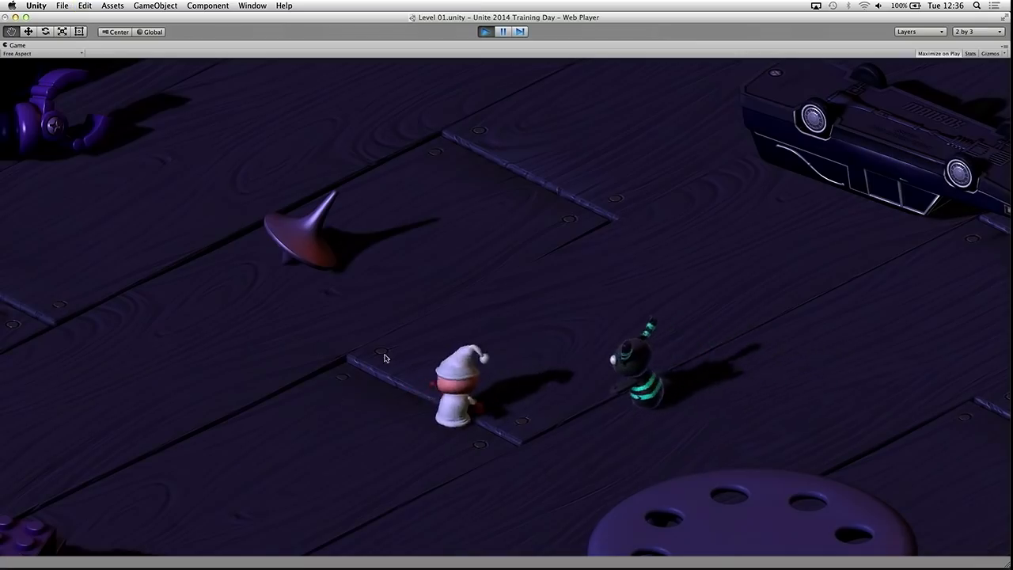
key("s")
key("d")
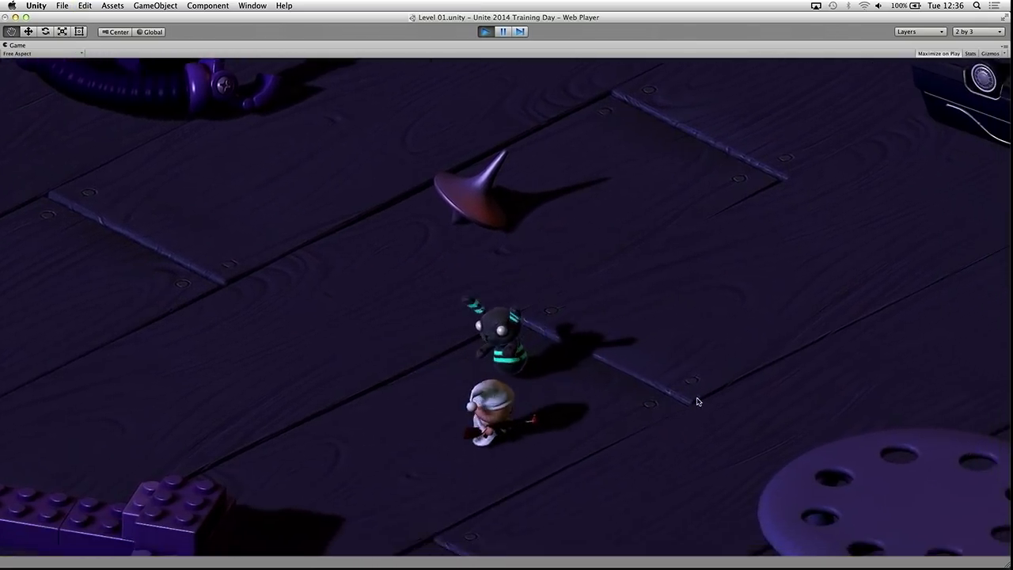
key("w")
key("a")
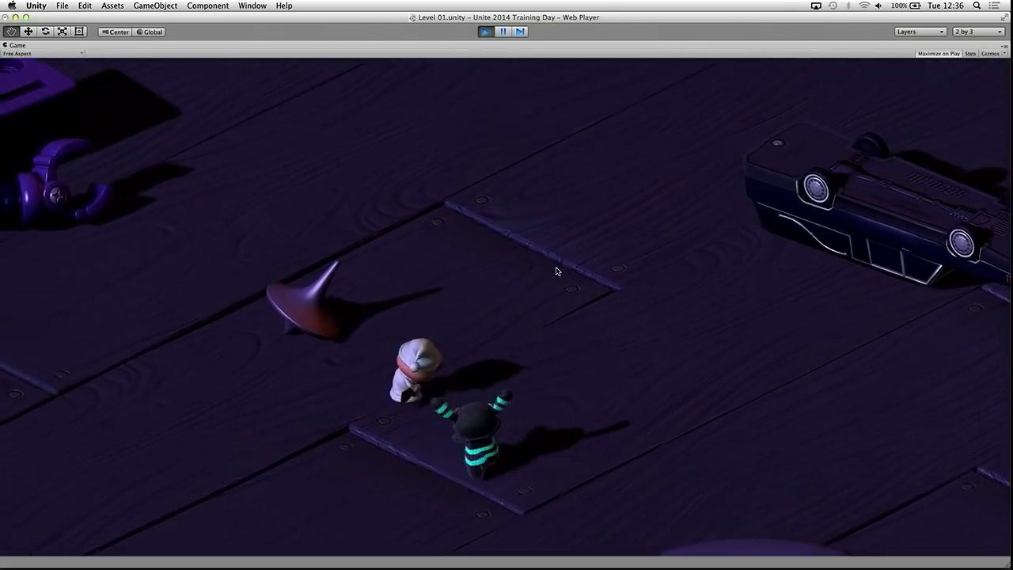
key("s")
key("d")
key("a")
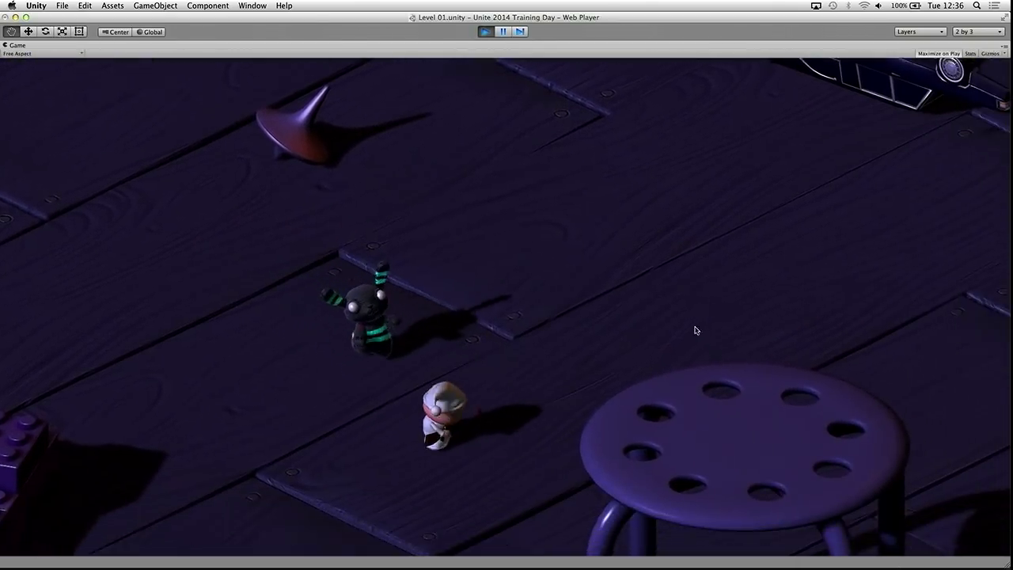
key("d")
key("w")
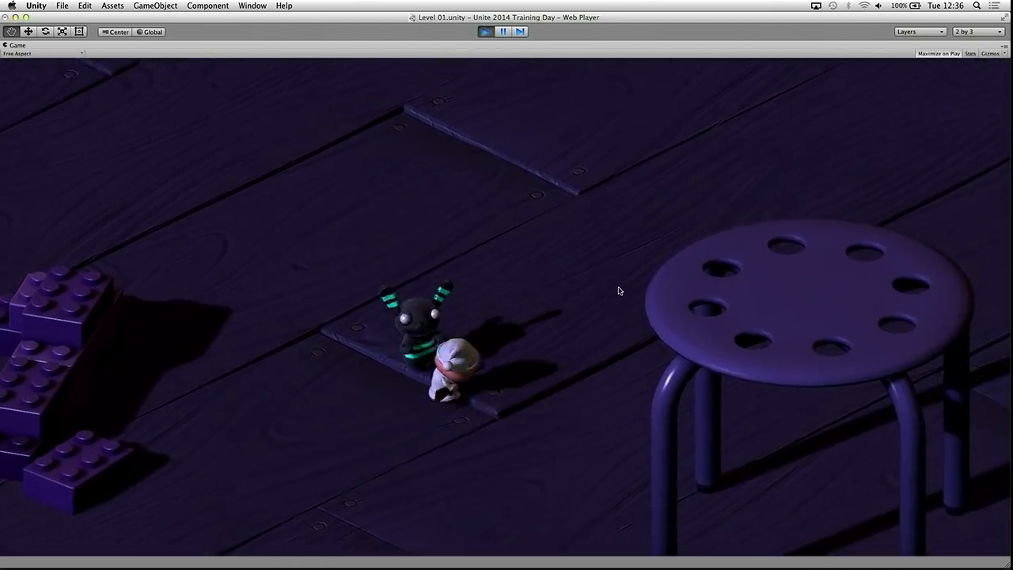
key("a")
key("d")
key("s")
key("a")
key("w")
key("d")
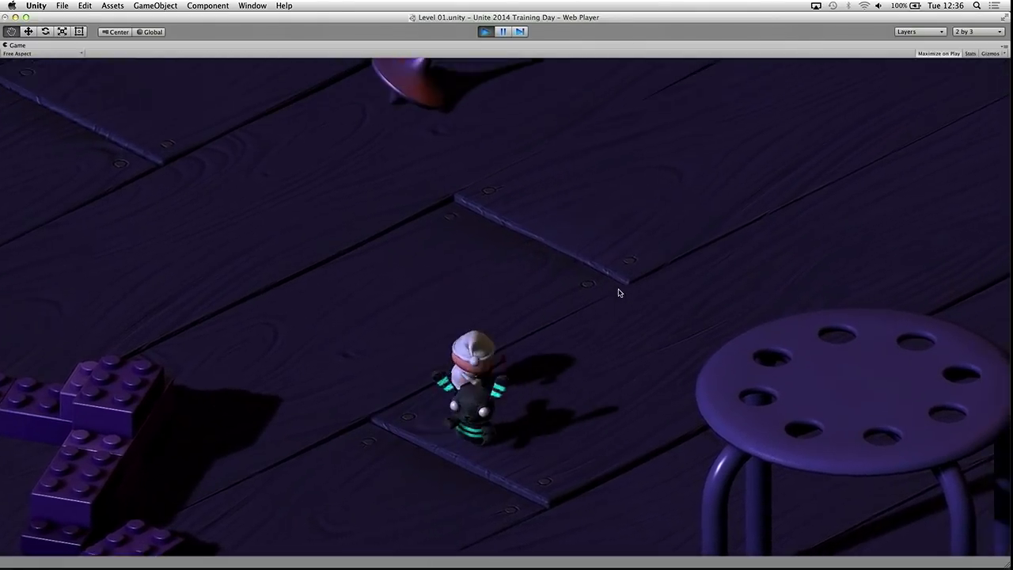
key("a")
key("d")
key("w")
key("a")
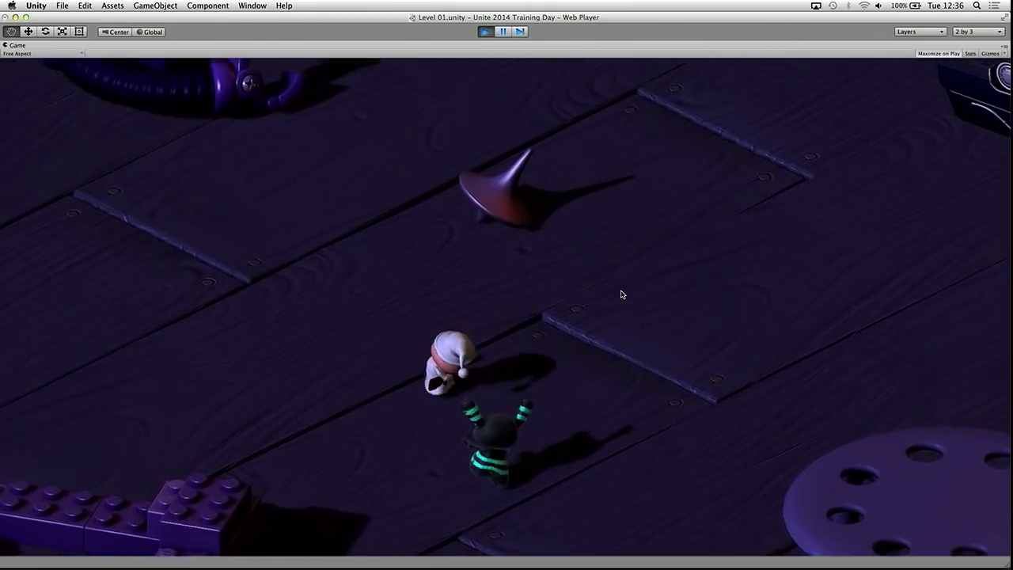
key("d")
key("s")
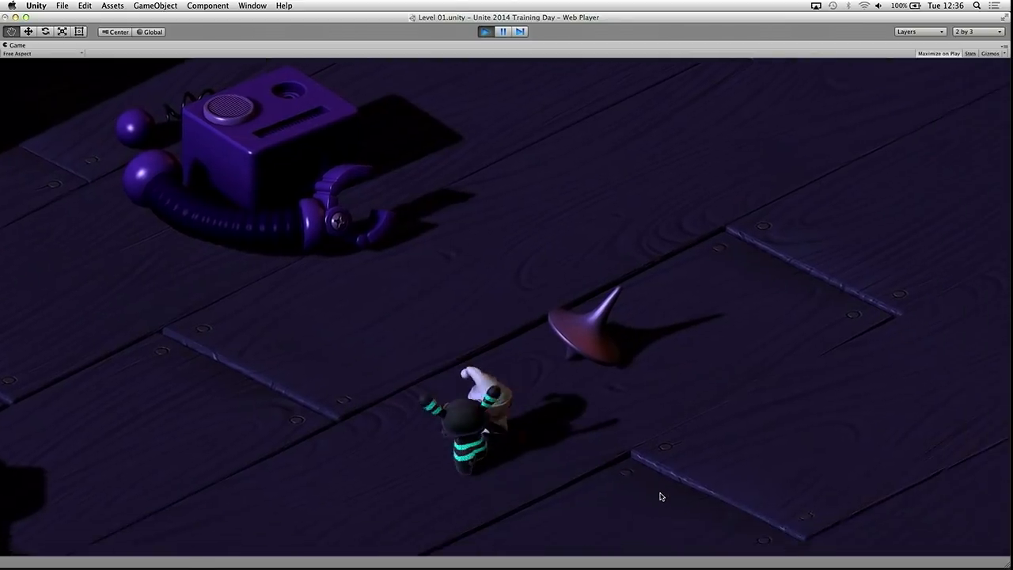
key("w")
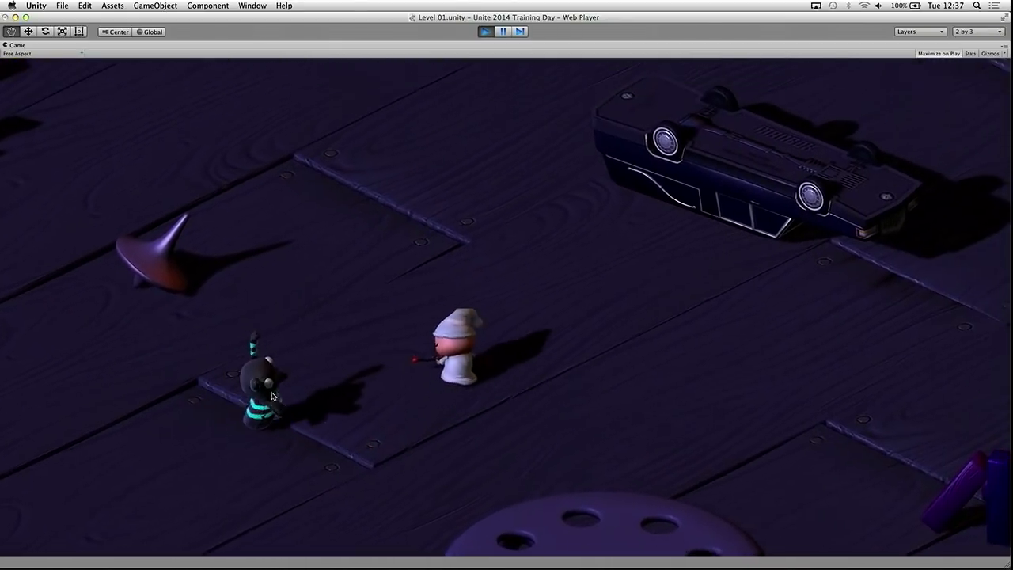